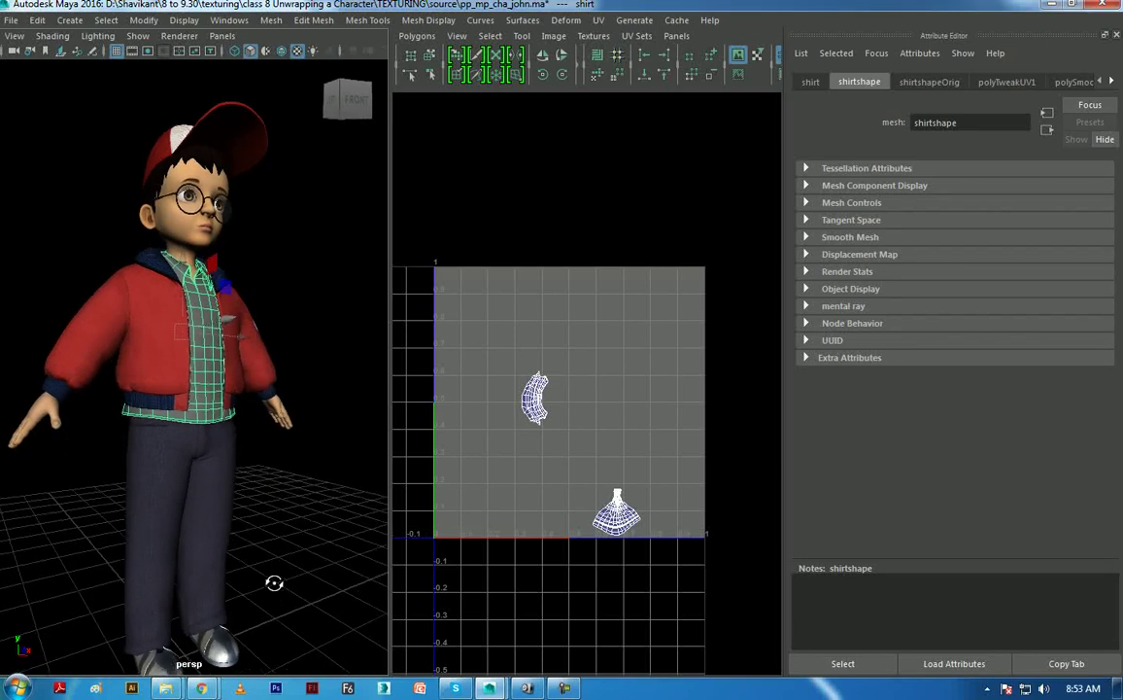
- Select the shirt to display its UVs and check the character reference image
left_click(233, 622)
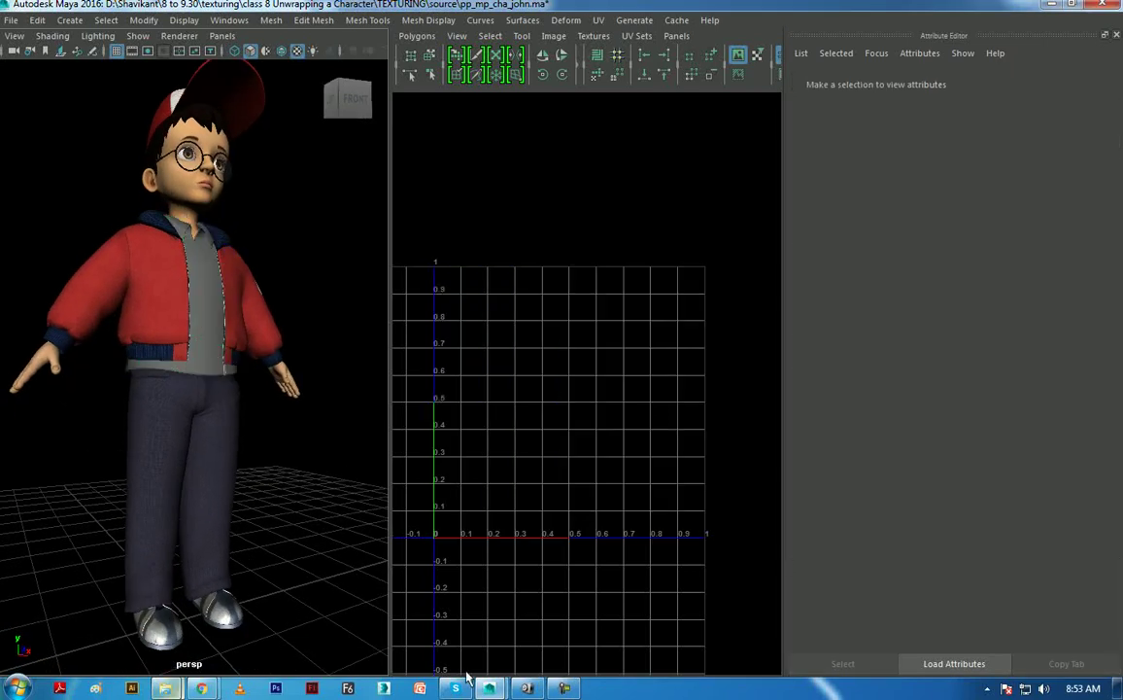
left_click(221, 357)
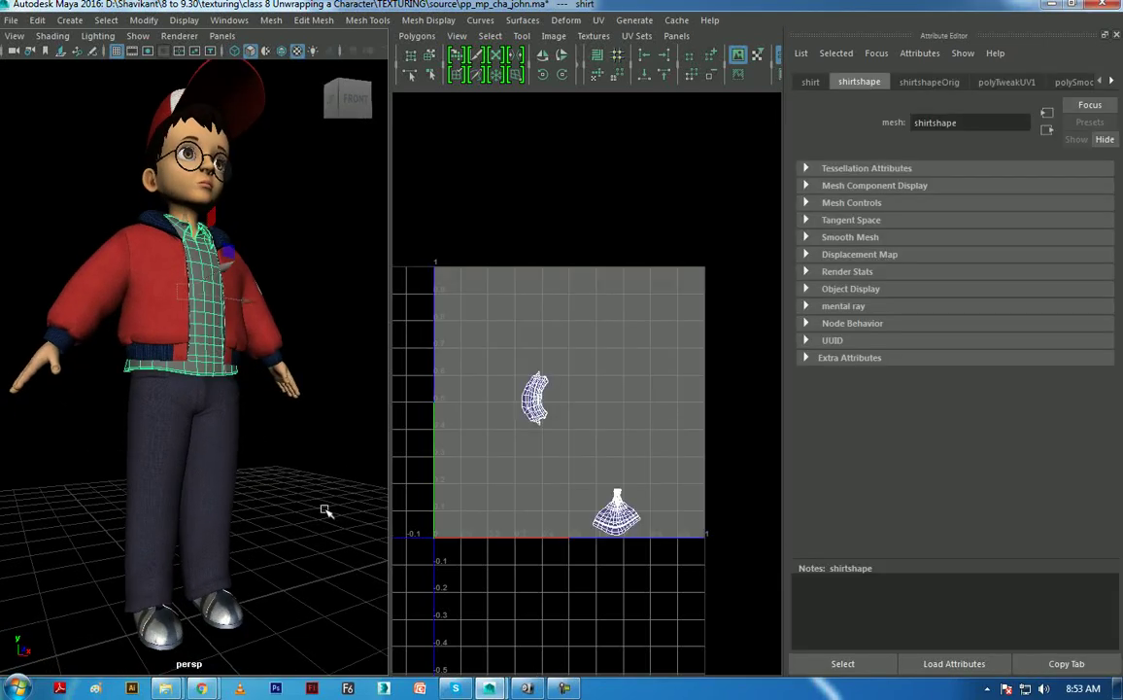
left_click(529, 690)
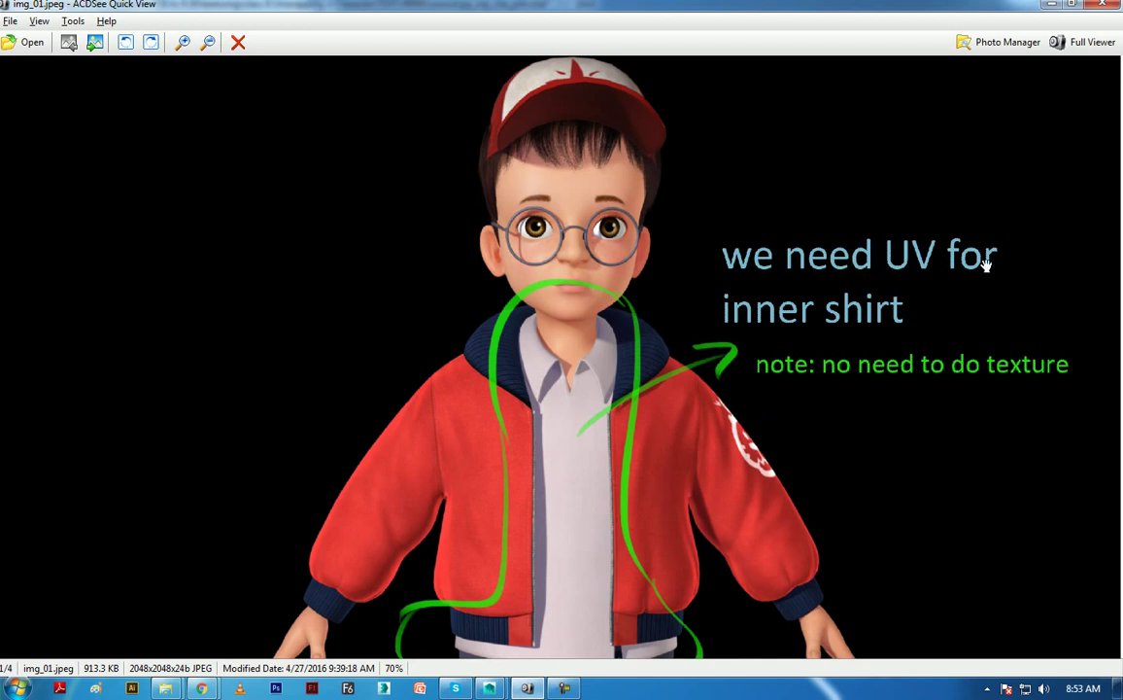
left_click(1051, 6)
- Hide all unselected objects with Ctrl+1, leaving the shirt, hands and legs
left_click_drag(171, 331, 223, 203, "alt")
key("ctrl+1")
mouse_move(194, 345)
left_mouse_down("alt")
mouse_move(243, 395)
mouse_move(232, 406)
left_mouse_up("alt")
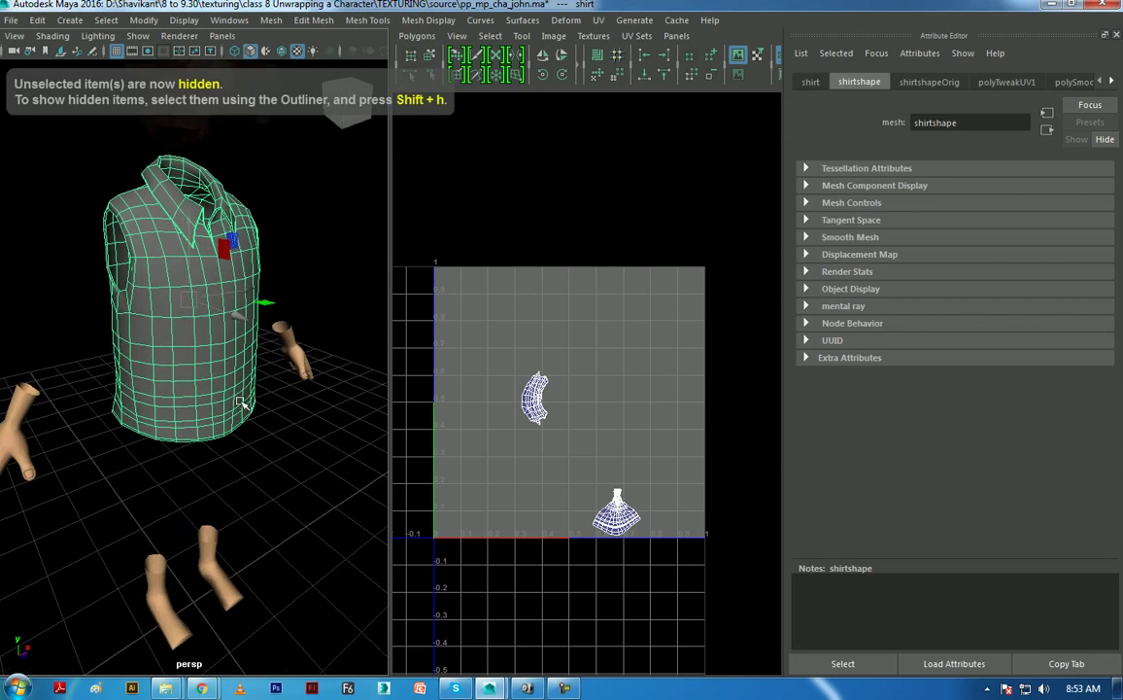
- Select both hands and both legs and hide them with Ctrl+H
mouse_move(201, 229)
right_mouse_down("shift")
mouse_move(204, 488)
mouse_move(251, 469)
right_mouse_up("shift")
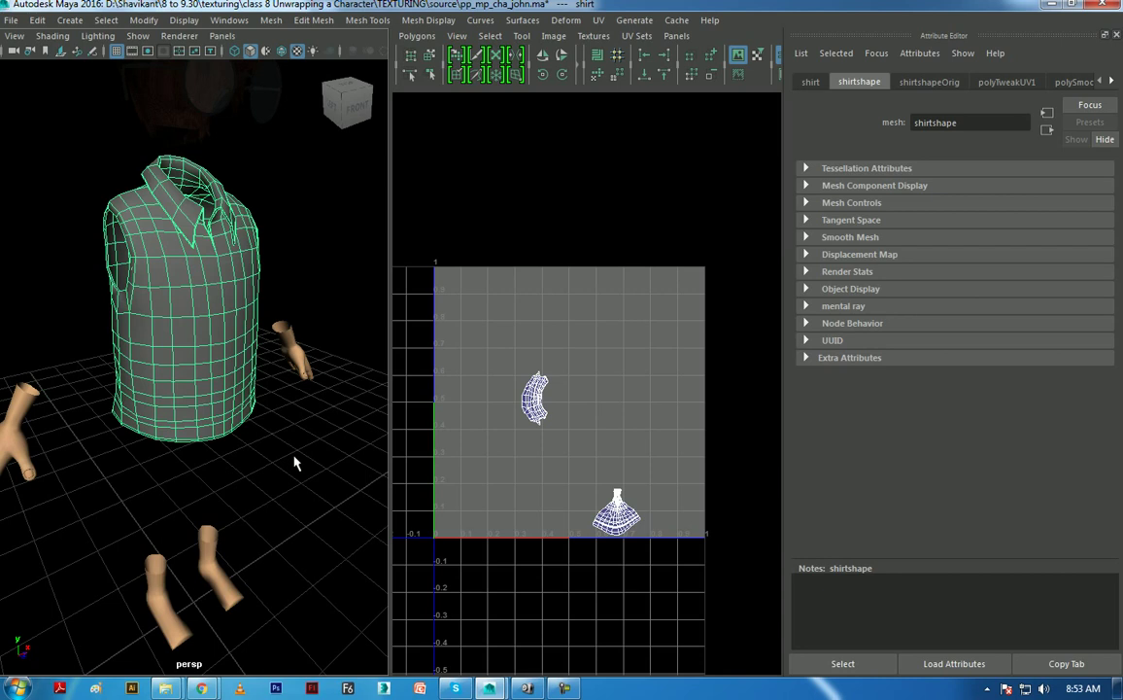
key("alt+h")
mouse_move(194, 349)
left_mouse_down("alt")
mouse_move(259, 394)
mouse_move(207, 389)
left_mouse_up("alt")
left_click(309, 362)
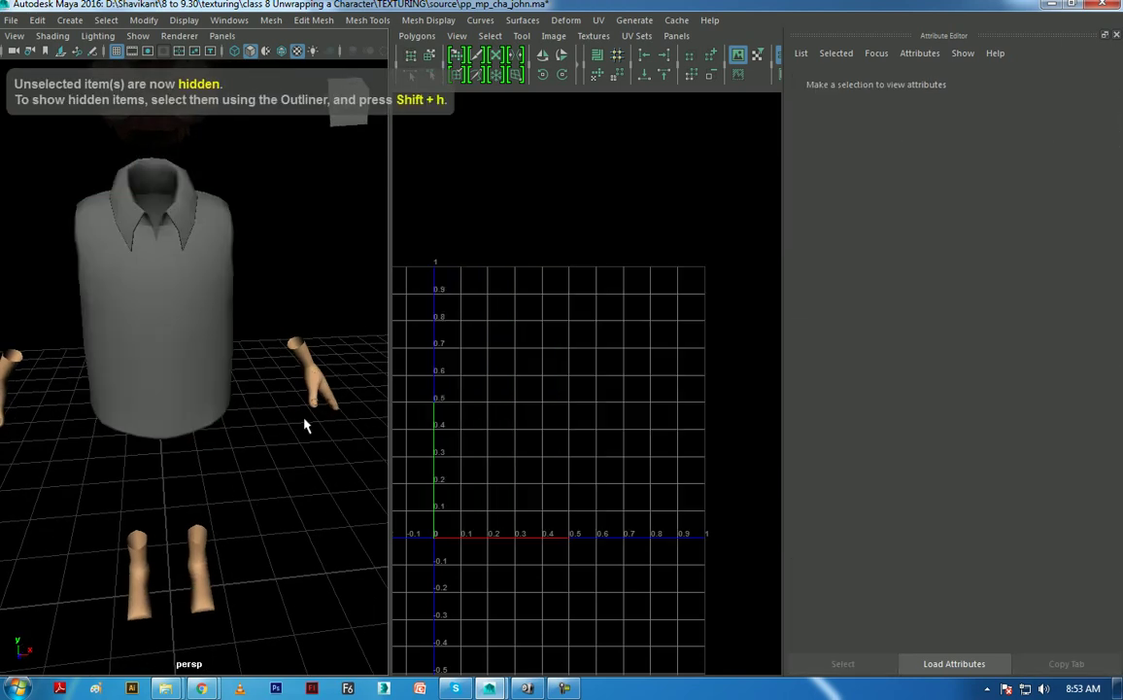
left_click(309, 387)
left_click(9, 366, "shift")
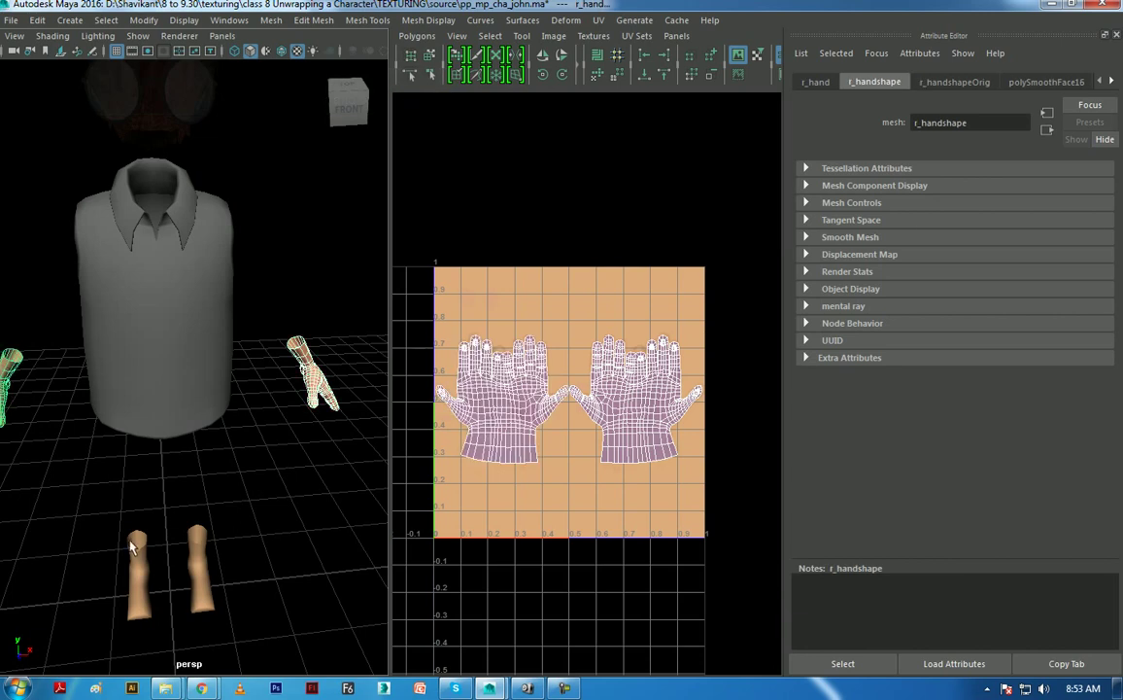
left_click(135, 568, "shift")
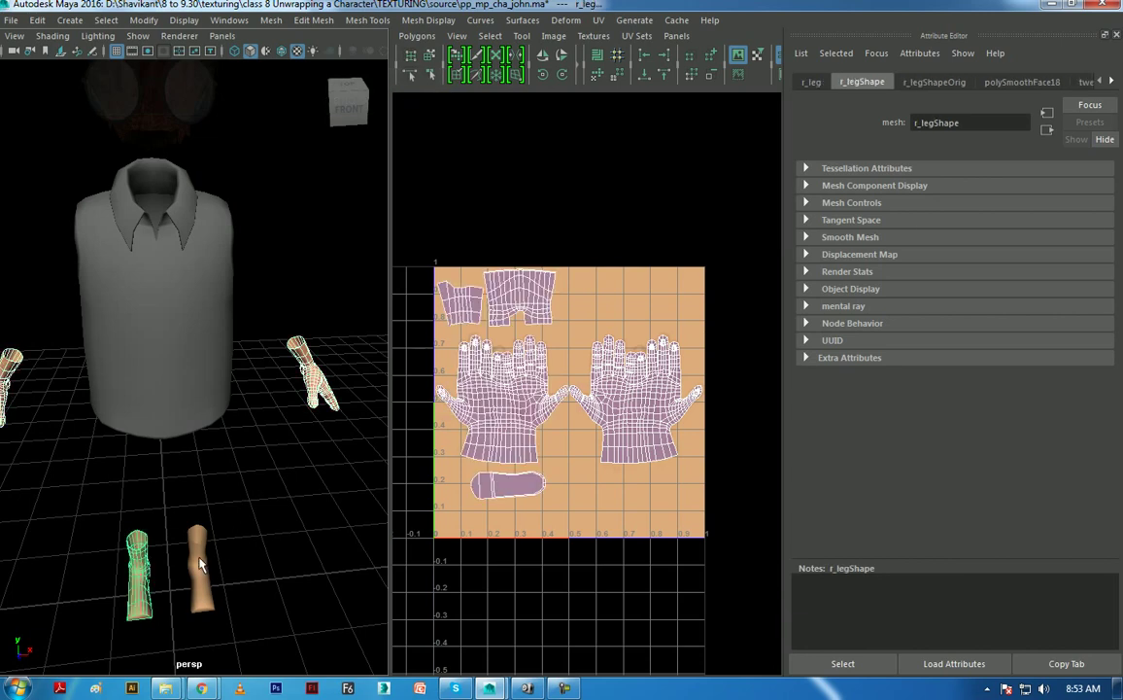
left_click(200, 564, "shift")
key("ctrl+h")
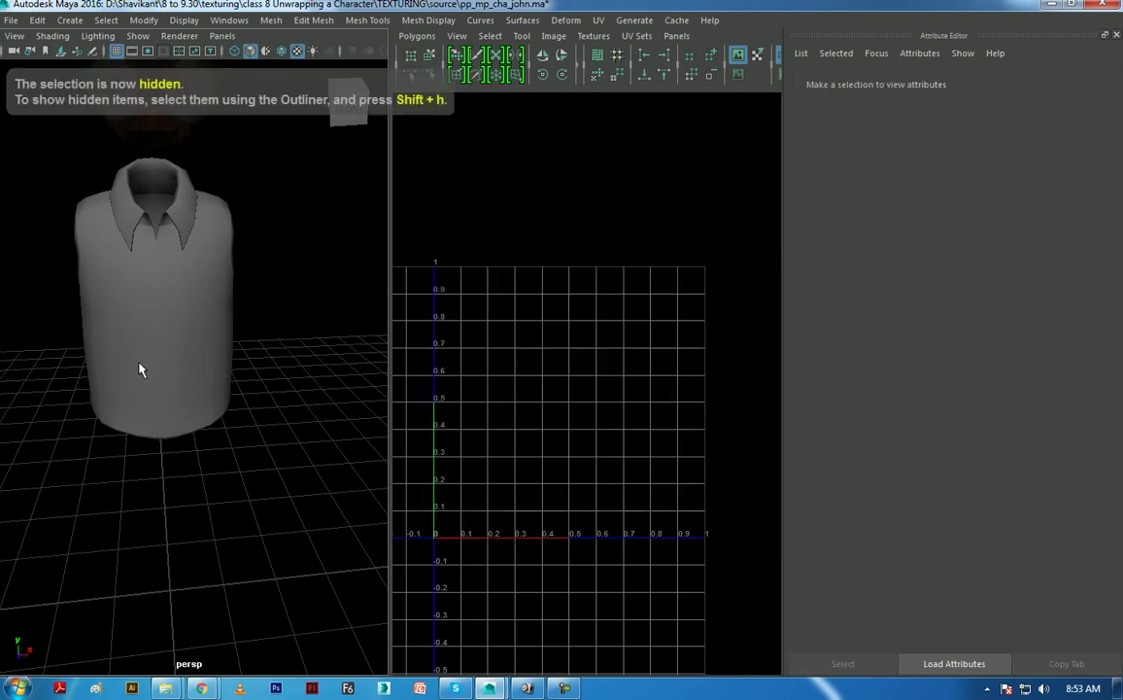
- Select the shirt and zoom in on its front
left_click(140, 371)
right_click_drag(225, 421, 249, 496, "alt")
left_click_drag(249, 495, 171, 502, "alt")
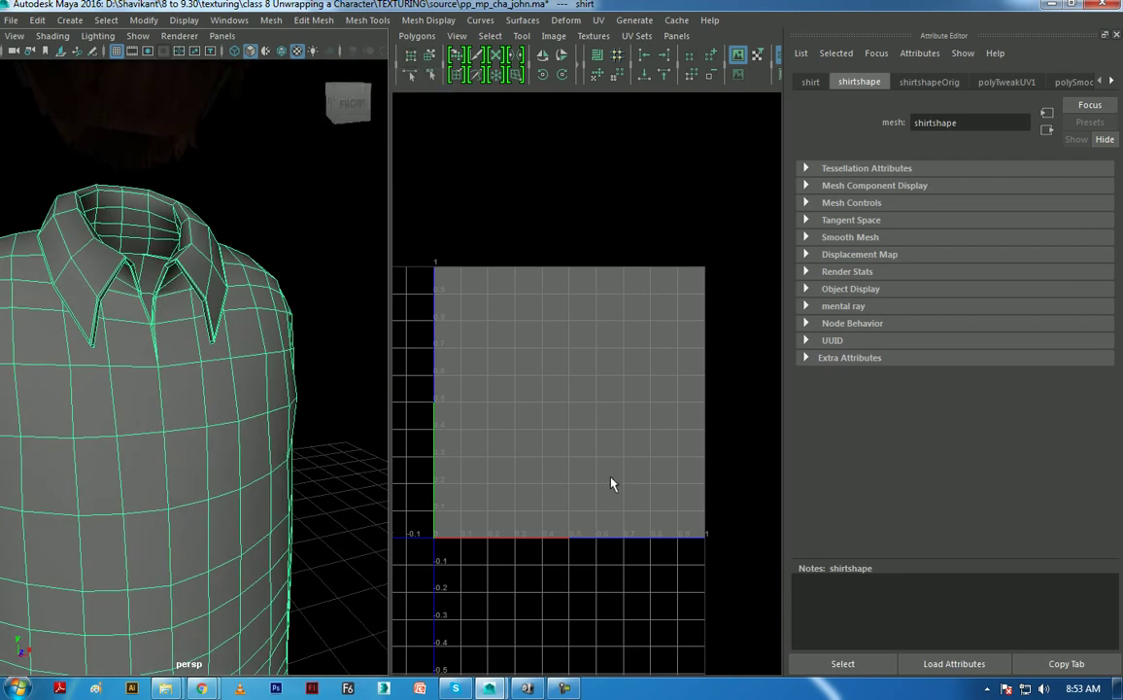
- Apply a UV > Automatic projection to the shirt and inspect it around the armhole
left_click_drag(218, 337, 230, 325, "alt")
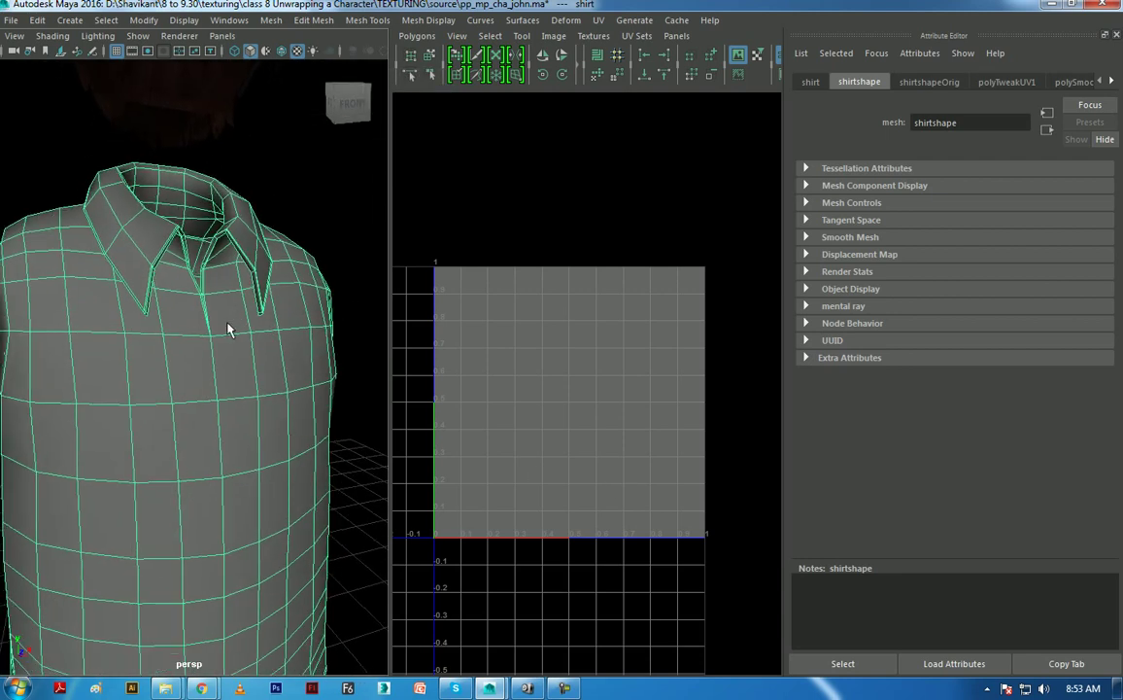
left_click(600, 21)
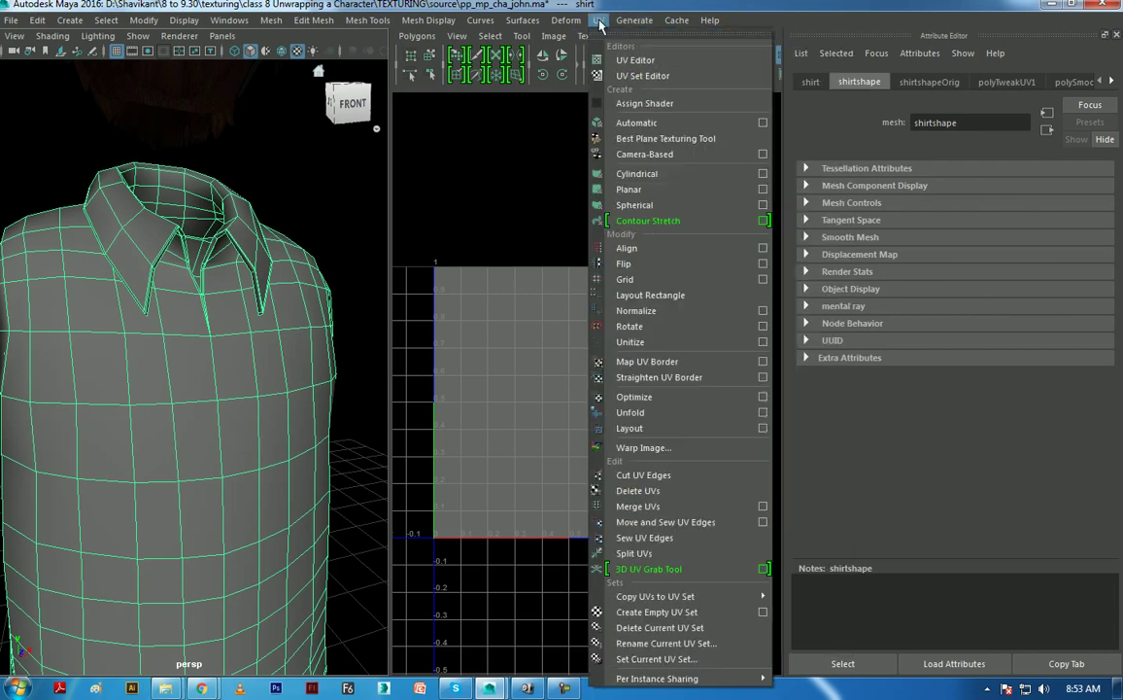
left_click(643, 124)
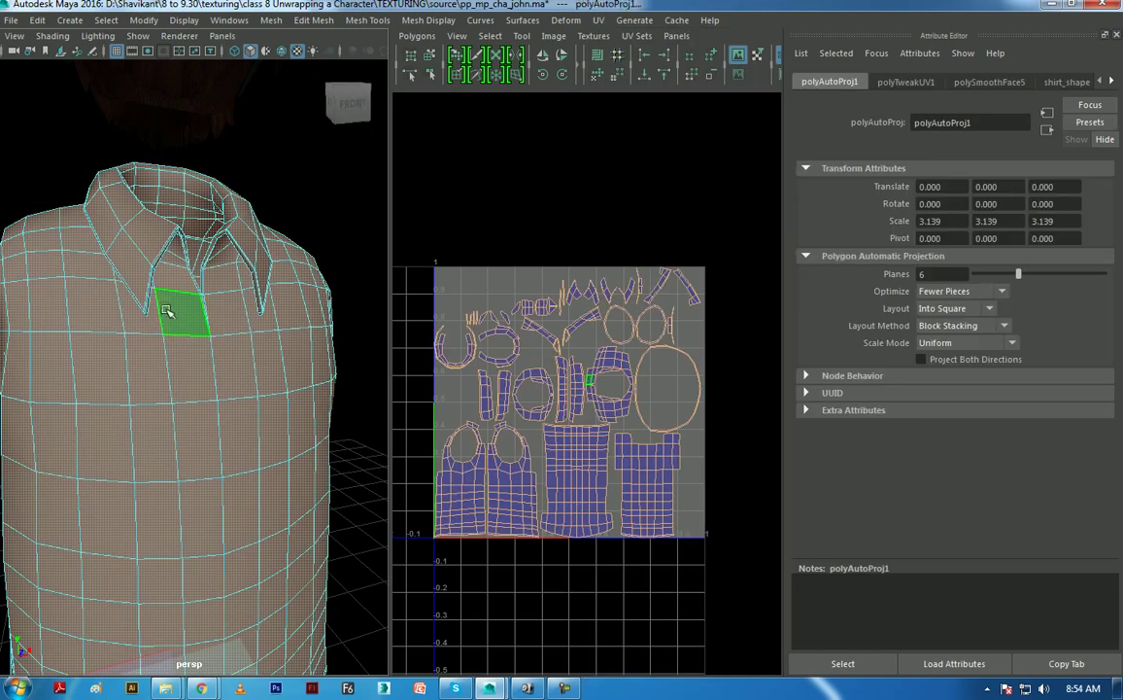
left_click_drag(178, 297, 207, 310, "alt")
right_click_drag(168, 230, 246, 208)
left_click(196, 246)
mouse_move(196, 246)
left_mouse_down("alt")
mouse_move(206, 338)
mouse_move(223, 309)
mouse_move(196, 465)
mouse_move(84, 382)
mouse_move(220, 411)
left_mouse_up("alt")
scroll(224, 309, "up", 5)
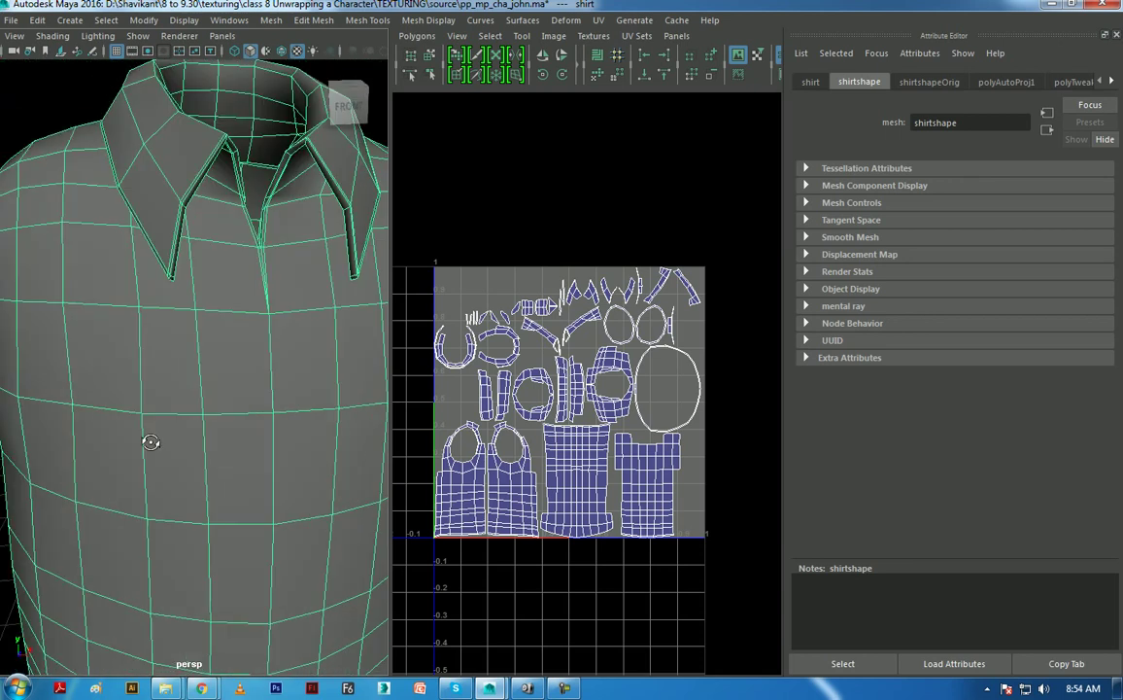
scroll(212, 439, "up", 2)
mouse_move(253, 360)
left_mouse_down("alt")
mouse_move(151, 410)
mouse_move(338, 396)
mouse_move(276, 419)
mouse_move(290, 393)
mouse_move(333, 404)
mouse_move(321, 419)
mouse_move(291, 376)
mouse_move(283, 391)
mouse_move(334, 356)
left_mouse_up("alt")
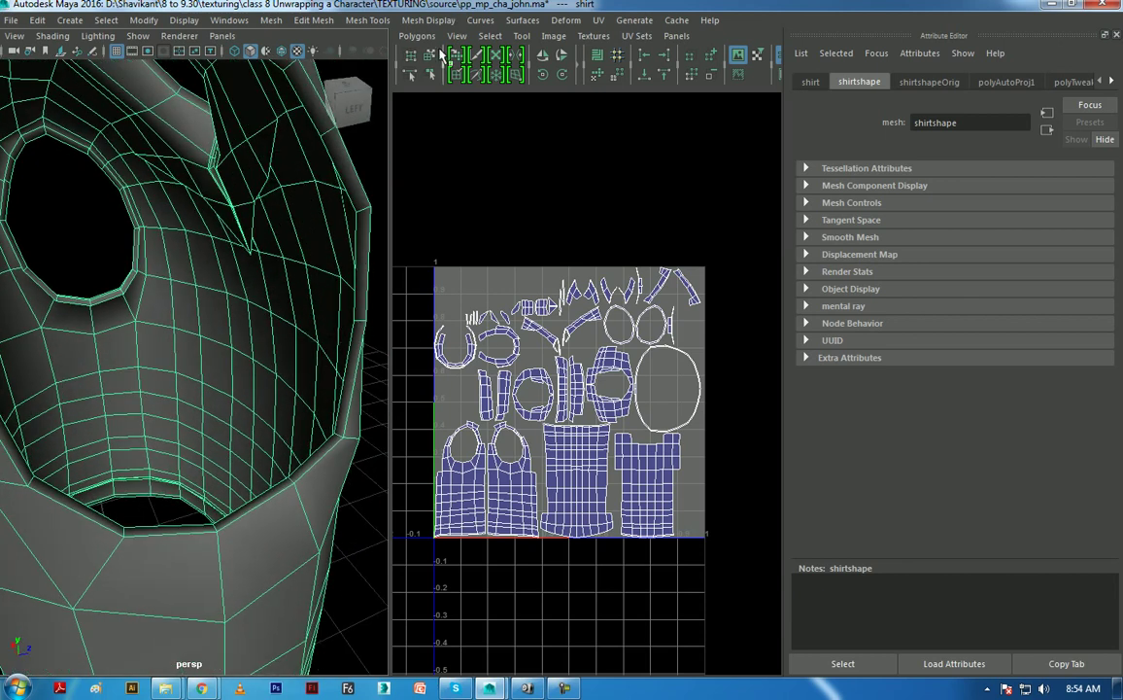
- Unitize the shirt's UVs with Polygons > Unitize and switch to edge selection
left_click(417, 36)
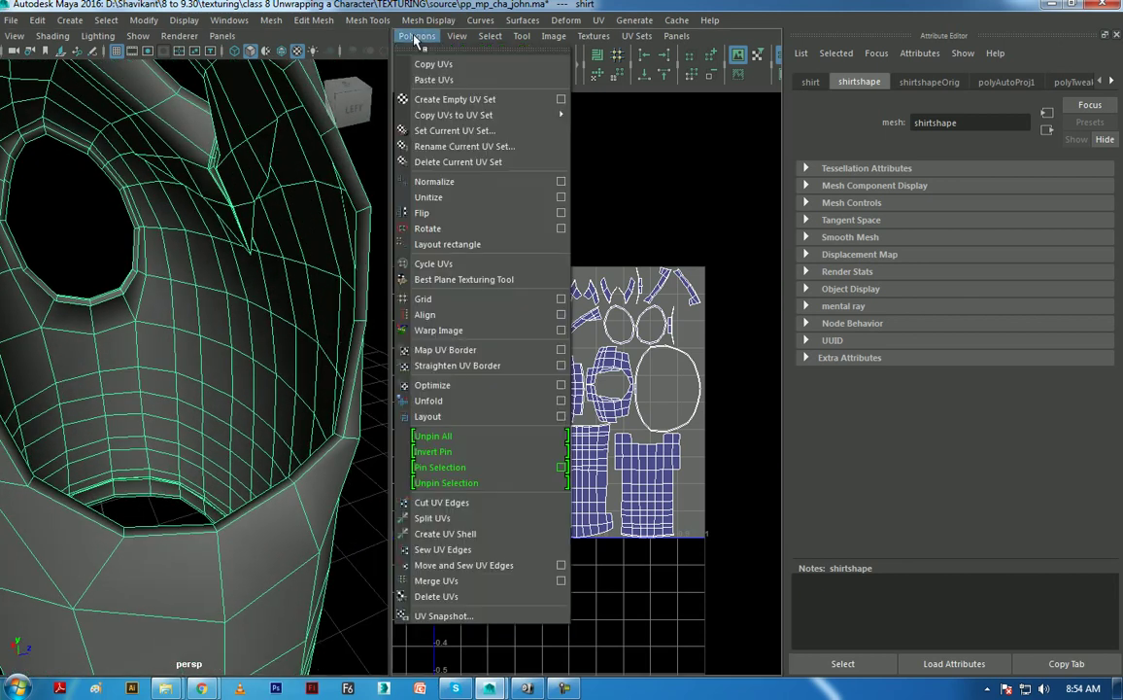
left_click(428, 198)
mouse_move(354, 327)
left_mouse_down("alt")
mouse_move(295, 359)
mouse_move(354, 327)
mouse_move(250, 307)
left_mouse_up("alt")
right_click_drag(249, 205, 285, 207)
left_click_drag(285, 206, 262, 238, "alt")
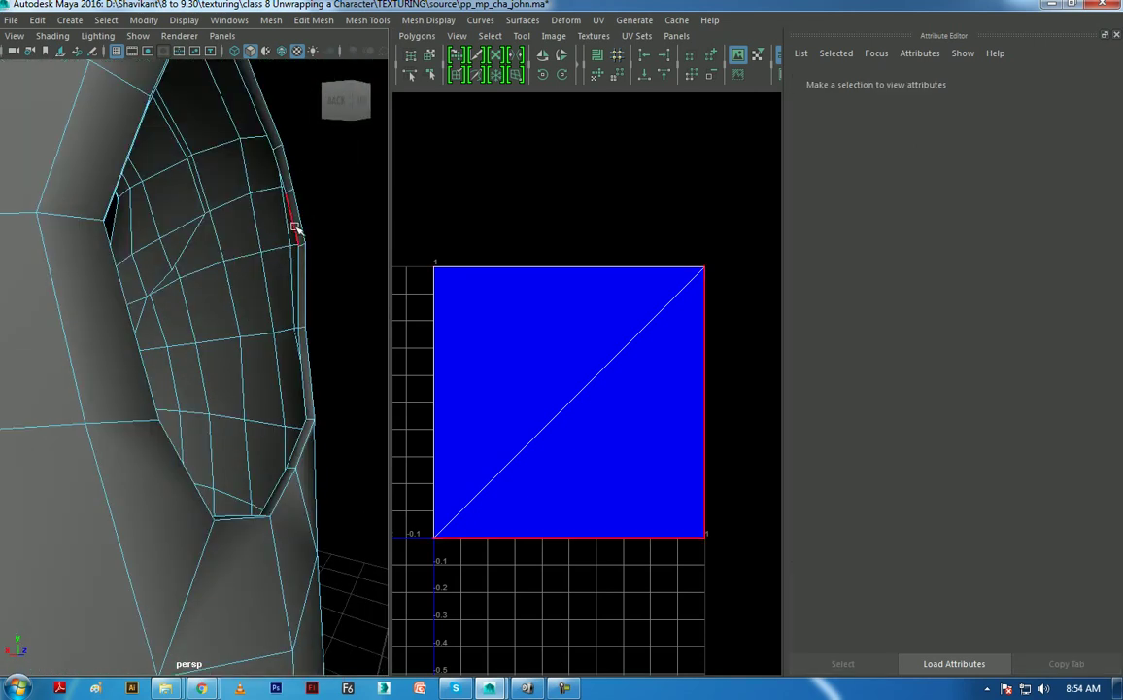
- Inspect edges along the shirt's side and around its inner rim
left_click(295, 227)
mouse_move(284, 376)
left_mouse_down("alt")
mouse_move(168, 363)
mouse_move(266, 378)
mouse_move(226, 372)
mouse_move(87, 406)
mouse_move(224, 421)
mouse_move(139, 431)
mouse_move(232, 416)
mouse_move(279, 426)
left_mouse_up("alt")
left_click(248, 387)
left_click(265, 380)
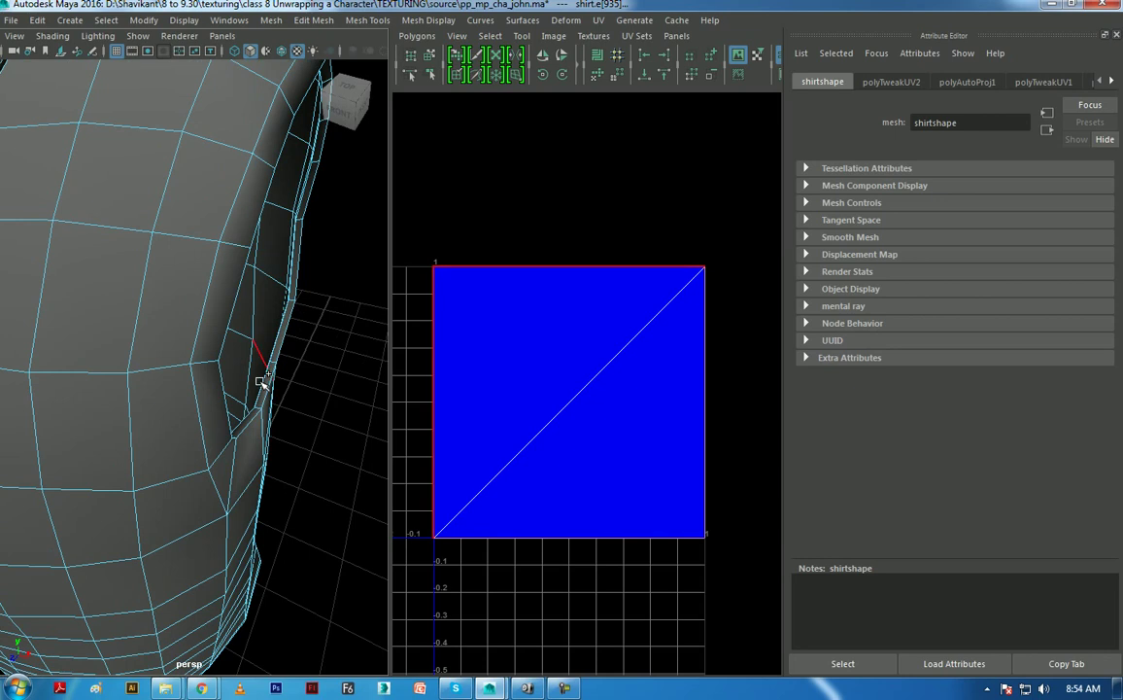
scroll(294, 416, "up", 3)
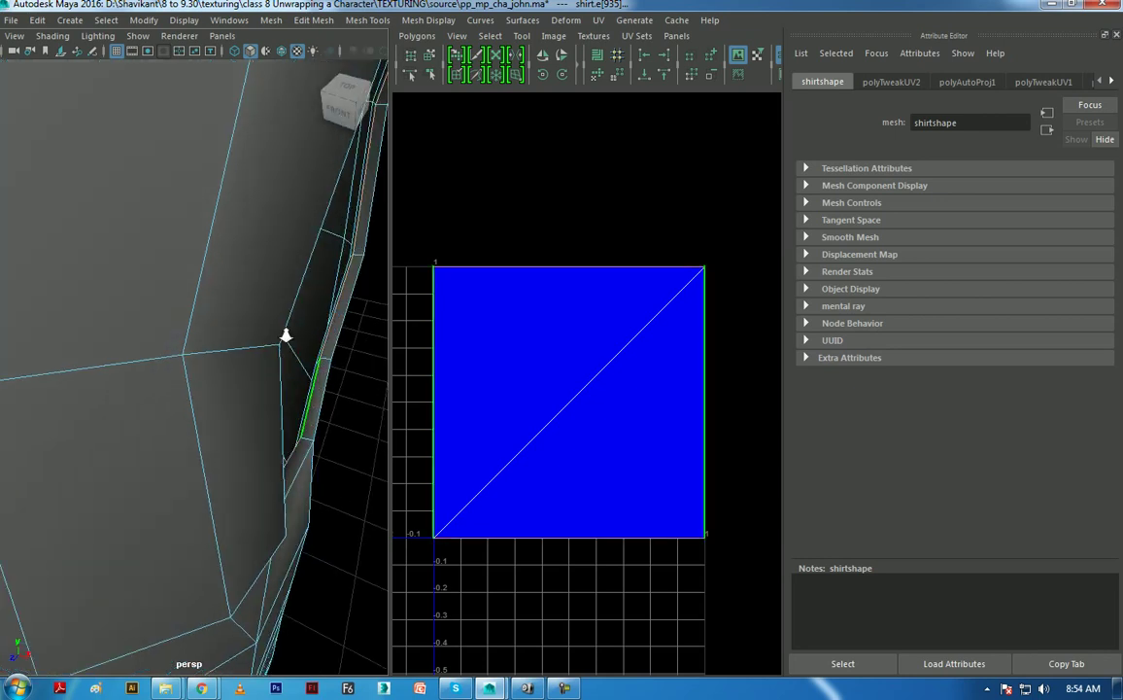
scroll(286, 331, "down", 10)
mouse_move(230, 392)
left_mouse_down("alt")
mouse_move(244, 458)
mouse_move(255, 311)
left_mouse_up("alt")
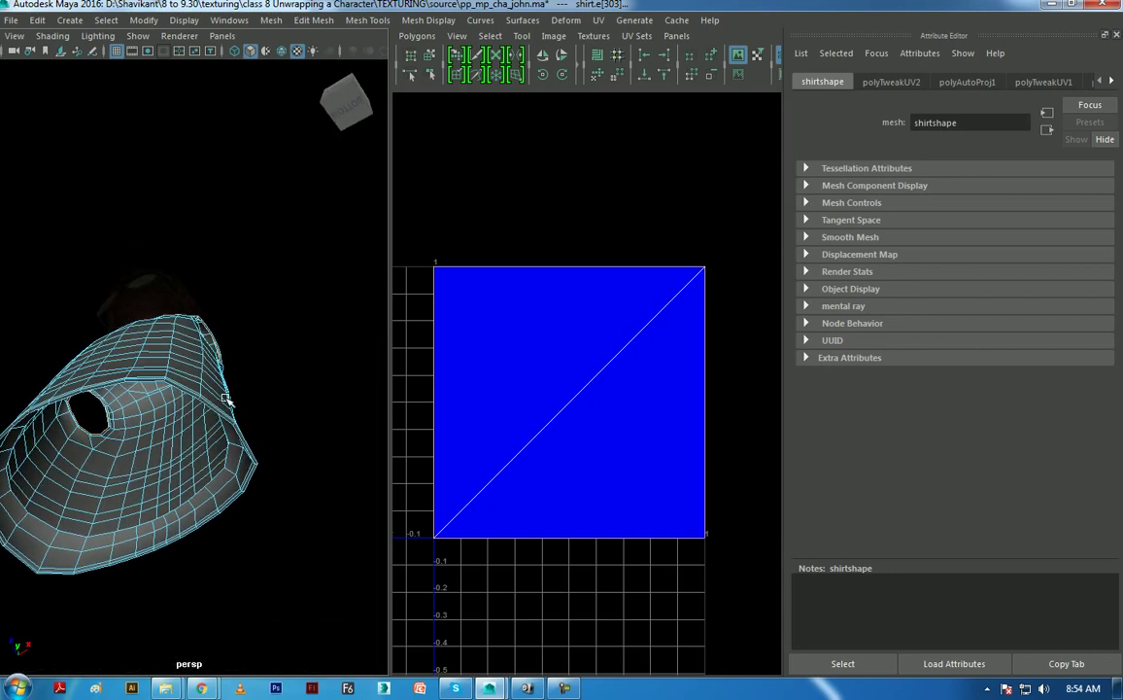
right_click_drag(255, 311, 282, 438, "alt")
left_click_drag(281, 438, 220, 414, "alt")
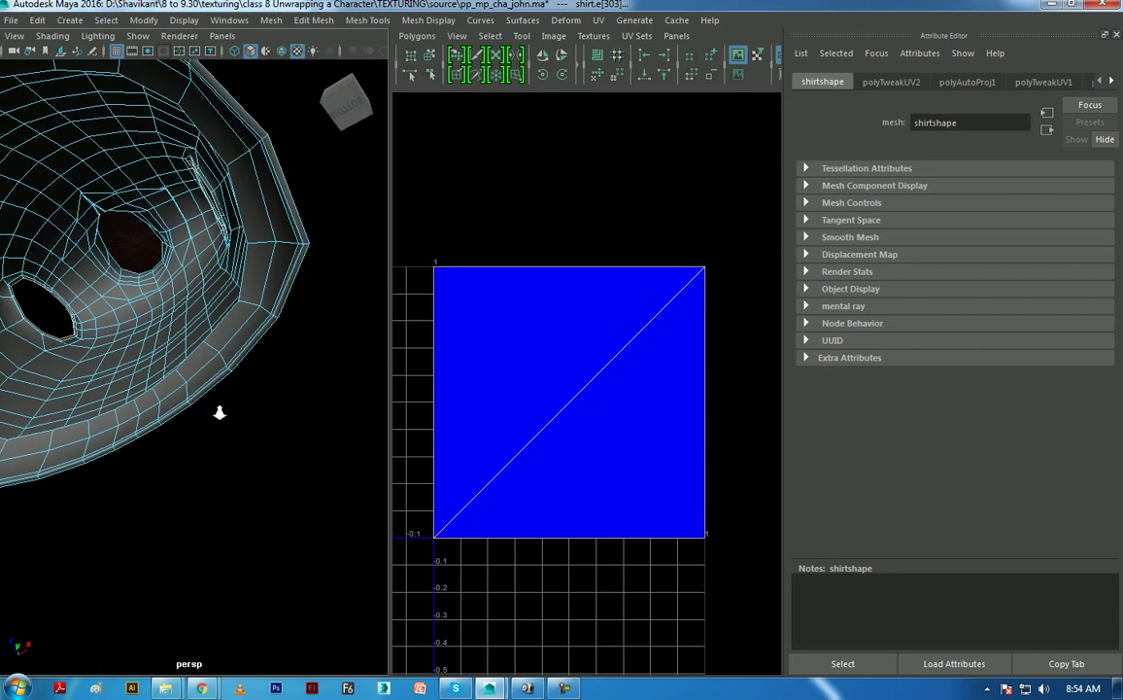
right_click_drag(220, 414, 215, 440, "alt")
left_click_drag(216, 439, 222, 404, "alt")
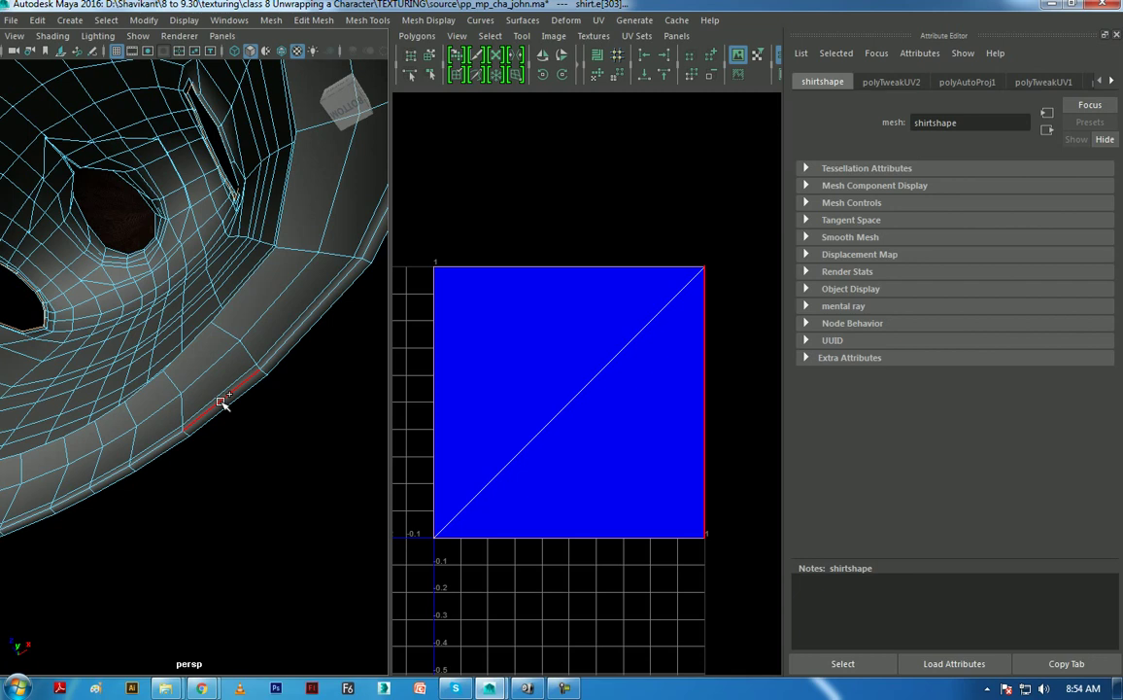
- Inspect edges around the front collar and the shoulder
right_click_drag(271, 437, 243, 349, "alt")
mouse_move(243, 349)
left_mouse_down("alt")
mouse_move(284, 409)
mouse_move(158, 291)
left_mouse_up("alt")
middle_click_drag(159, 290, 165, 399, "alt")
right_click_drag(165, 400, 201, 353, "alt")
mouse_move(175, 335)
left_mouse_down("alt")
mouse_move(159, 359)
mouse_move(238, 371)
mouse_move(170, 349)
mouse_move(190, 344)
left_mouse_up("alt")
left_click_drag(146, 281, 155, 295, "alt")
right_click_drag(156, 295, 156, 324, "alt")
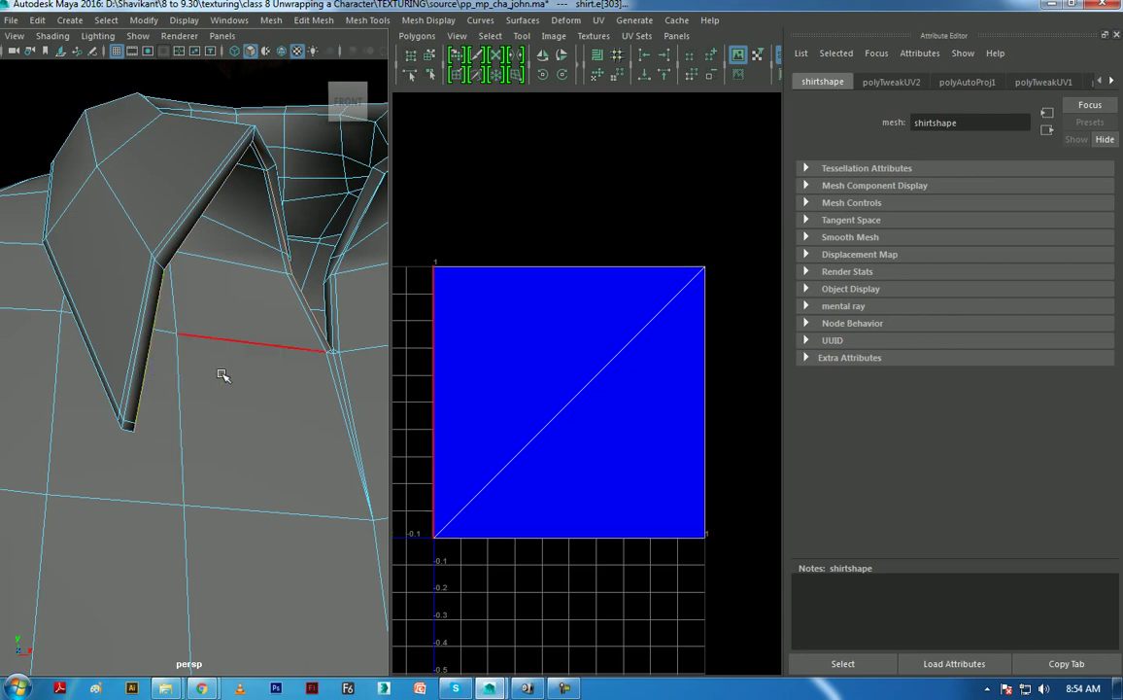
mouse_move(206, 369)
left_mouse_down("alt")
mouse_move(181, 361)
mouse_move(240, 269)
left_mouse_up("alt")
left_click(277, 206)
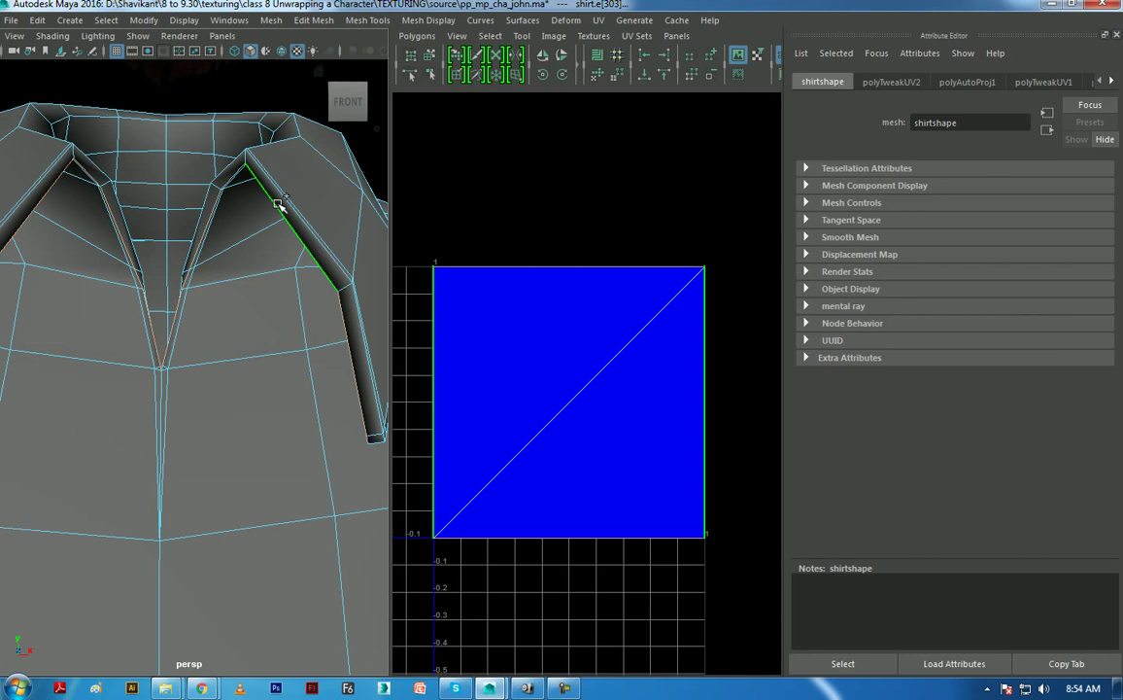
left_click(255, 280)
mouse_move(251, 326)
left_mouse_down("alt")
mouse_move(173, 311)
mouse_move(228, 336)
mouse_move(256, 368)
mouse_move(236, 319)
mouse_move(181, 356)
mouse_move(204, 369)
mouse_move(207, 251)
left_mouse_up("alt")
left_click(202, 244)
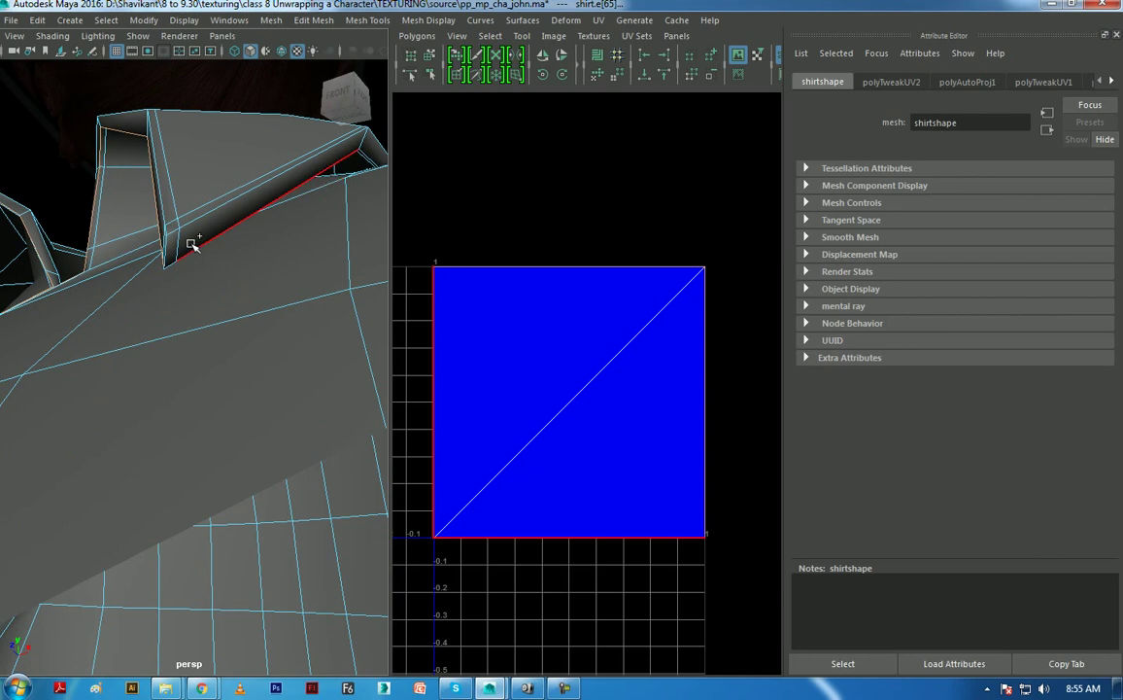
left_click(192, 244)
mouse_move(192, 244)
left_mouse_down("alt")
mouse_move(218, 343)
mouse_move(301, 341)
mouse_move(260, 354)
mouse_move(266, 364)
left_mouse_up("alt")
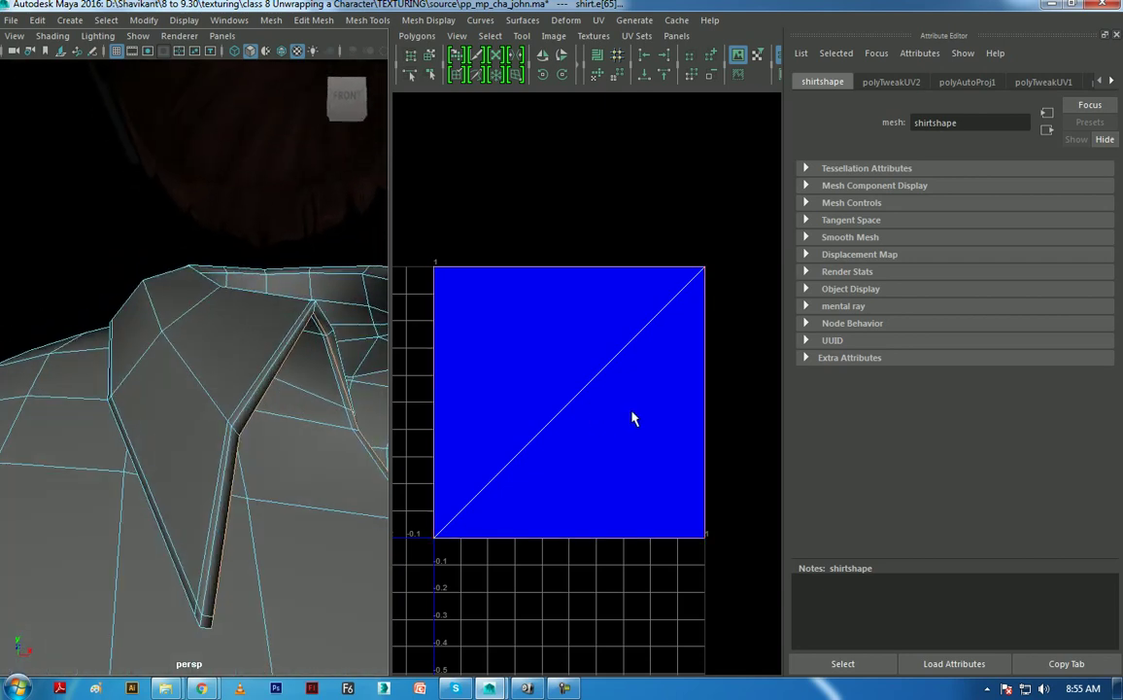
- Marquee-select every edge of the shirt in the UV Editor
scroll(566, 238, "down", 2)
scroll(571, 284, "down", 2)
right_click_drag(576, 292, 586, 188)
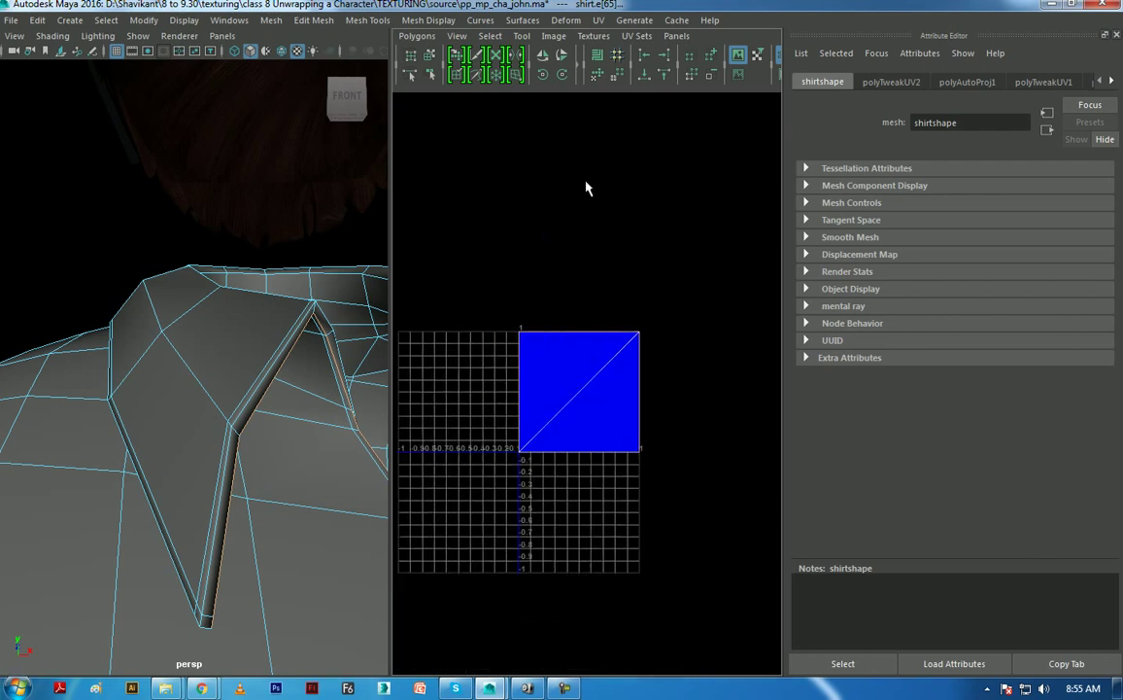
left_click_drag(698, 245, 406, 546)
- Move and Sew the selected shirt edges, then switch to UVs and Unfold them
right_click(573, 421, "shift")
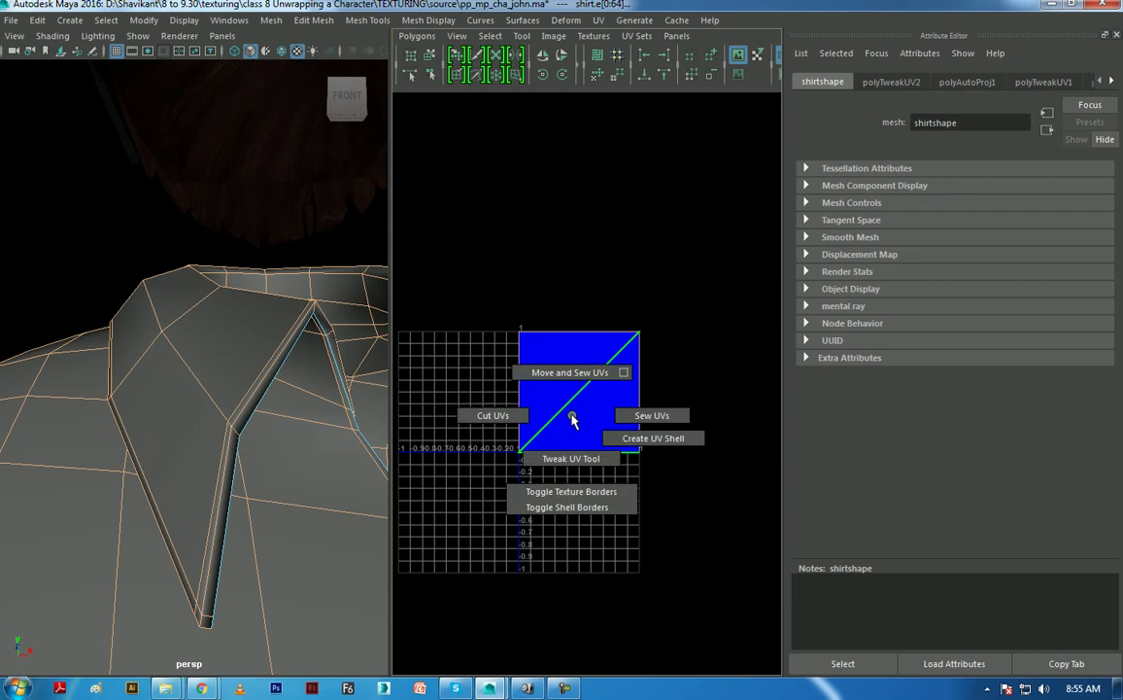
right_click_drag(572, 420, 576, 172, "shift")
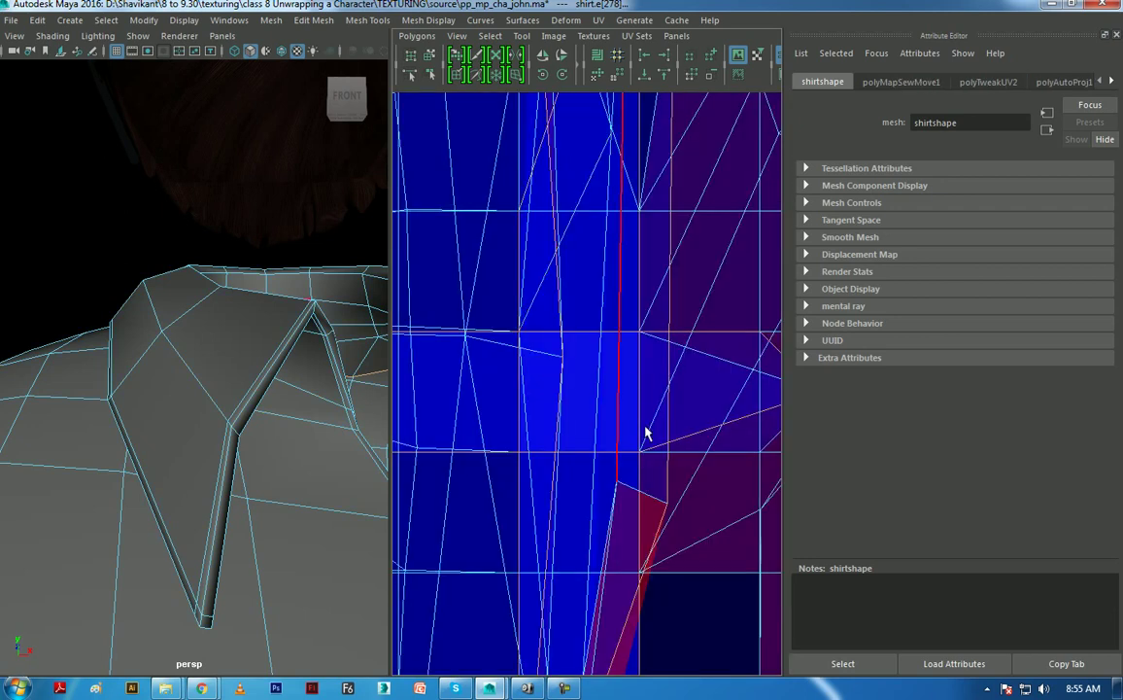
scroll(646, 432, "down", 3)
scroll(651, 407, "down", 3)
scroll(668, 370, "down", 2)
scroll(567, 251, "down", 2)
key("F12")
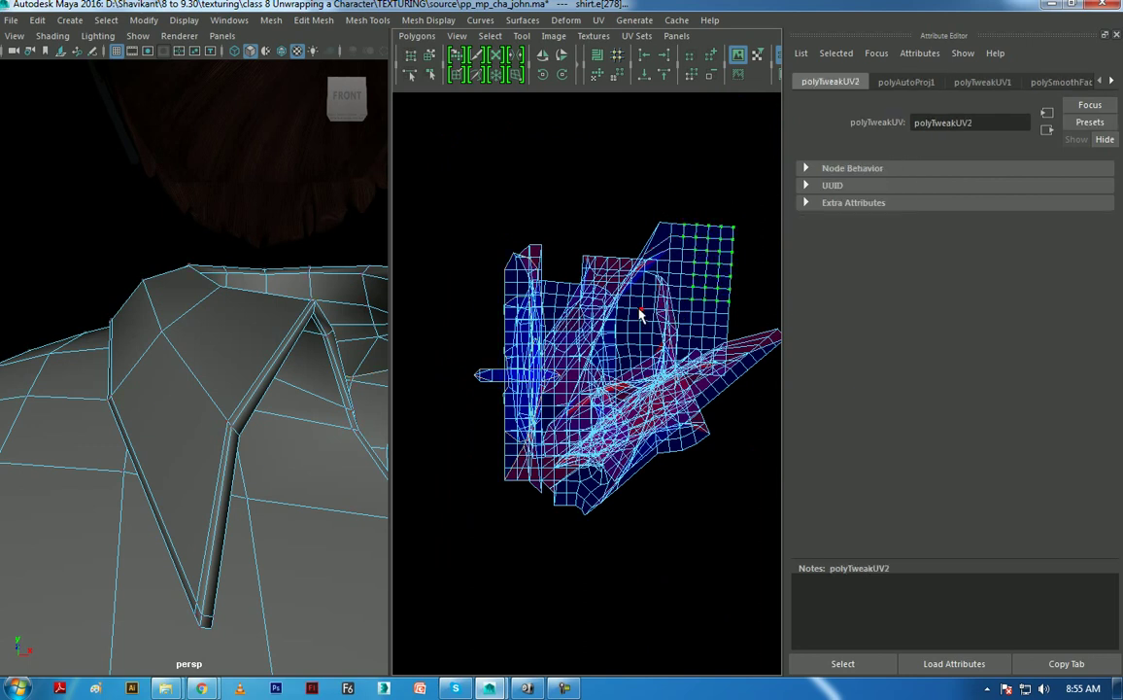
right_click_drag(650, 353, 589, 251)
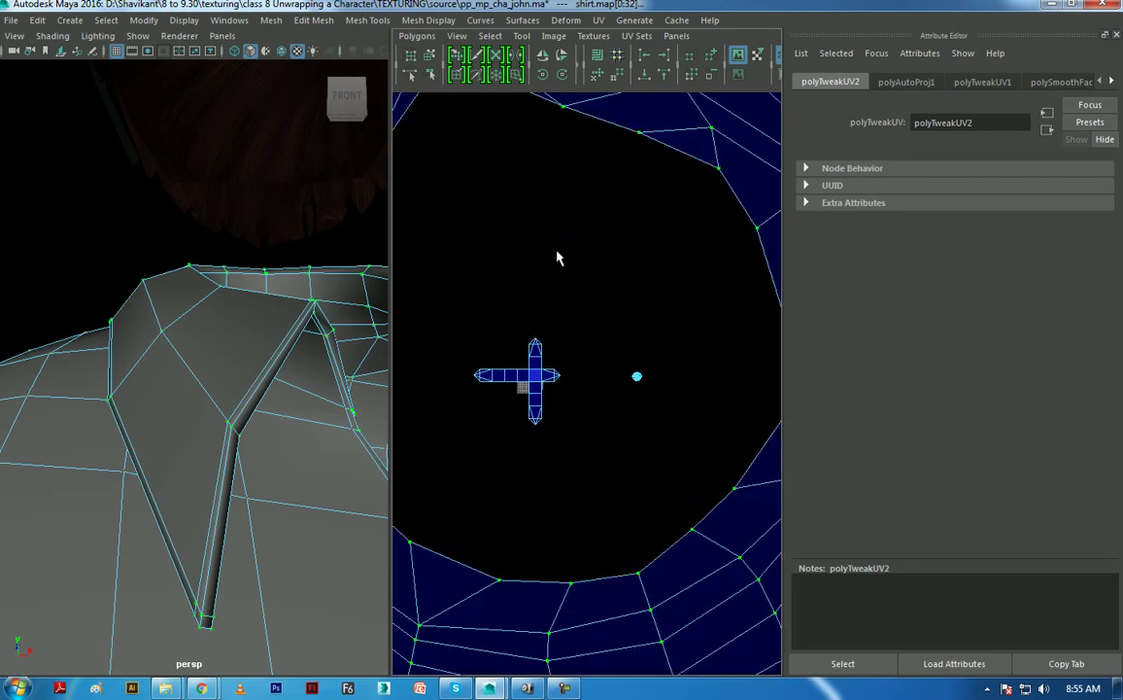
- Frame the shirt and select the entire ring-shaped UV shell
scroll(519, 248, "down", 1)
scroll(531, 320, "down", 1)
scroll(642, 366, "down", 1)
scroll(509, 247, "down", 1)
scroll(509, 247, "down", 1)
scroll(610, 337, "down", 1)
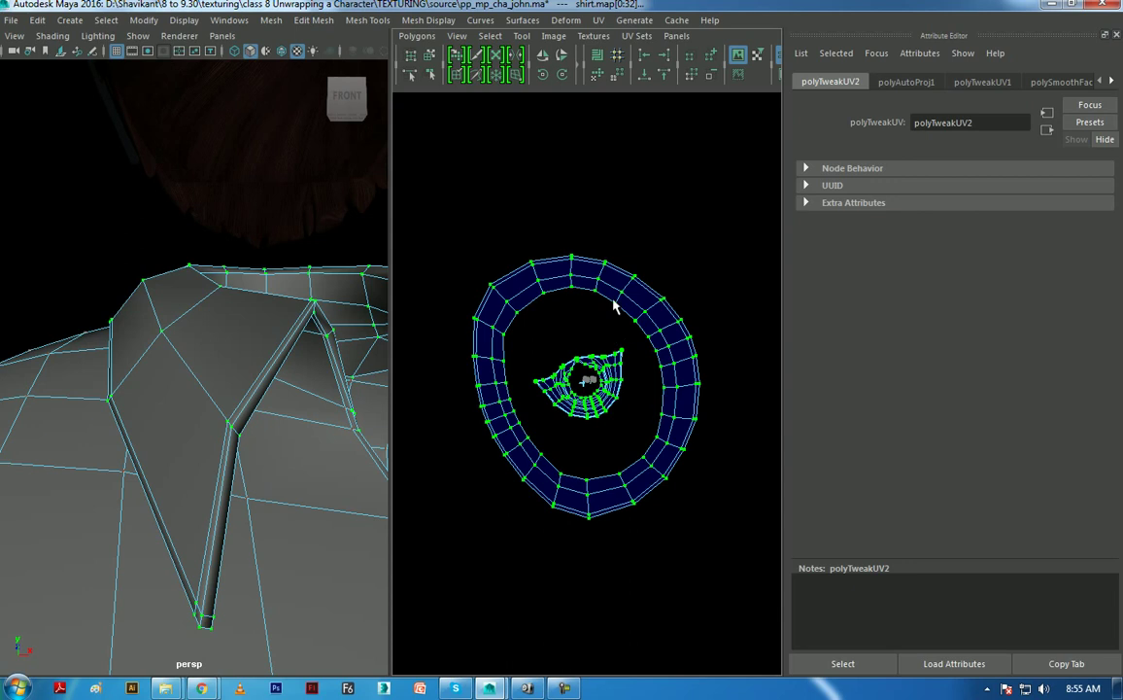
scroll(614, 307, "down", 1)
key("f")
mouse_move(248, 353)
left_mouse_down("alt")
mouse_move(263, 389)
mouse_move(223, 415)
mouse_move(296, 396)
mouse_move(253, 440)
mouse_move(251, 358)
mouse_move(322, 383)
left_mouse_up("alt")
scroll(641, 417, "up", 1)
right_click_drag(709, 351, 742, 319)
right_click_drag(668, 408, 670, 372, "ctrl")
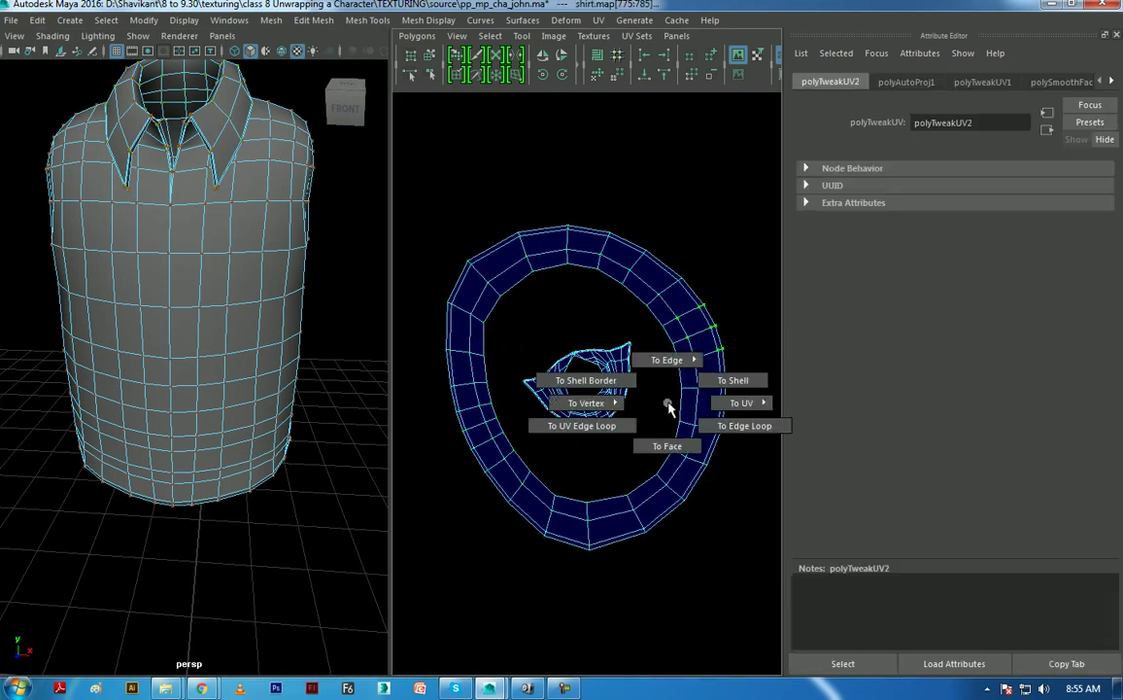
- Orbit the shirt to confirm the ring shell runs down to the bottom hem
mouse_move(243, 348)
left_mouse_down("alt")
mouse_move(161, 364)
mouse_move(155, 251)
mouse_move(30, 293)
mouse_move(95, 294)
mouse_move(183, 332)
left_mouse_up("alt")
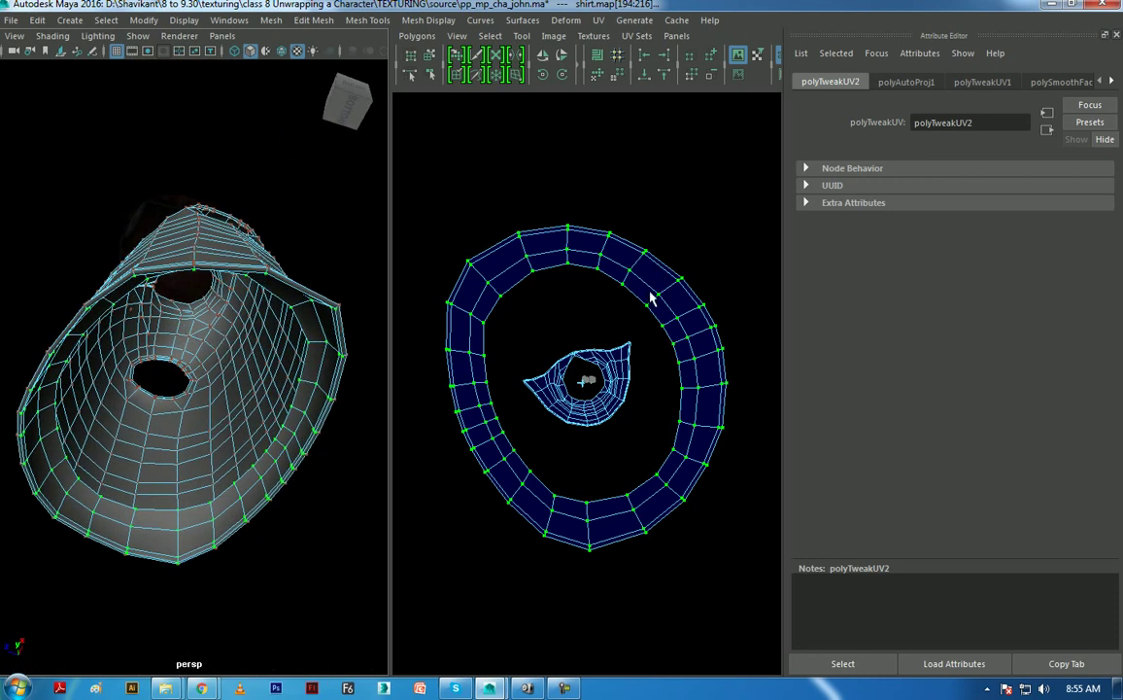
mouse_move(277, 413)
left_mouse_down("alt")
mouse_move(166, 381)
mouse_move(345, 398)
left_mouse_up("alt")
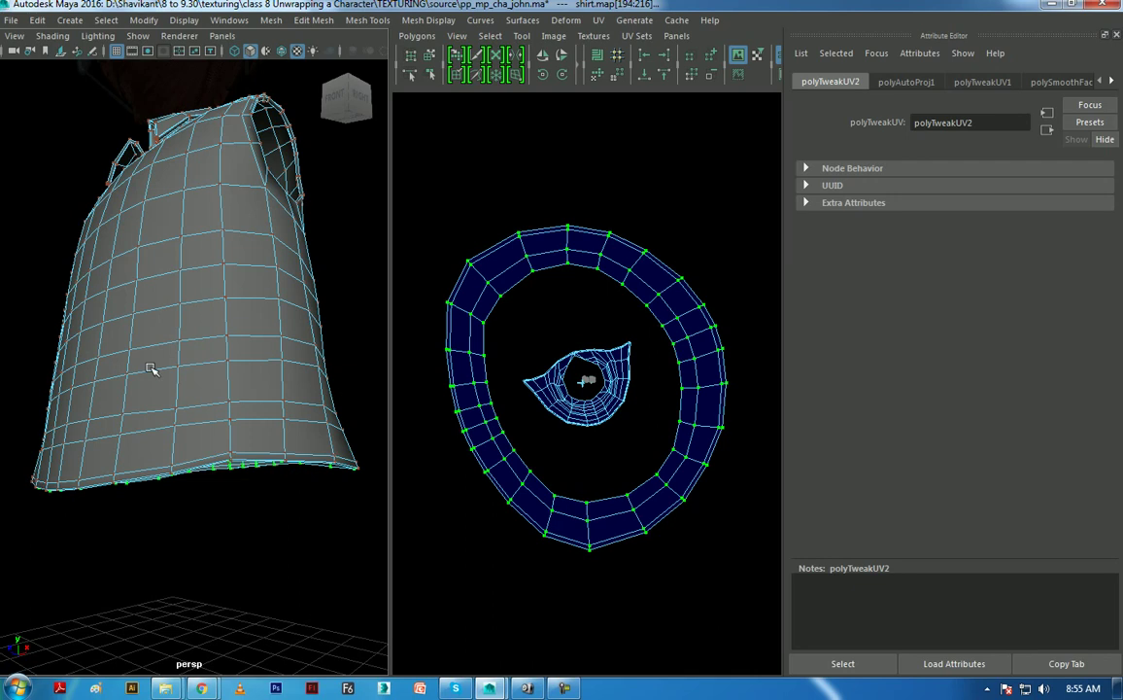
left_click_drag(151, 369, 292, 369, "alt")
right_click_drag(618, 251, 618, 271)
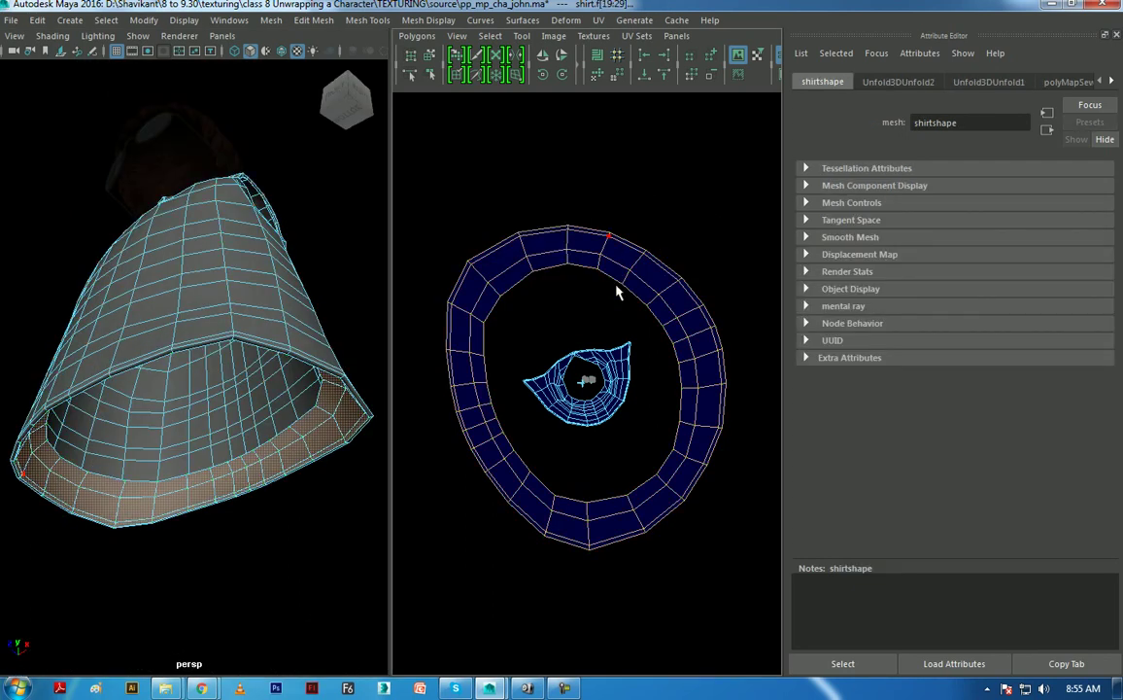
- Select the collar's UVs inside the ring shell
mouse_move(220, 422)
left_mouse_down("alt")
mouse_move(200, 350)
mouse_move(276, 459)
mouse_move(253, 350)
mouse_move(230, 467)
mouse_move(291, 466)
left_mouse_up("alt")
scroll(610, 507, "up", 2)
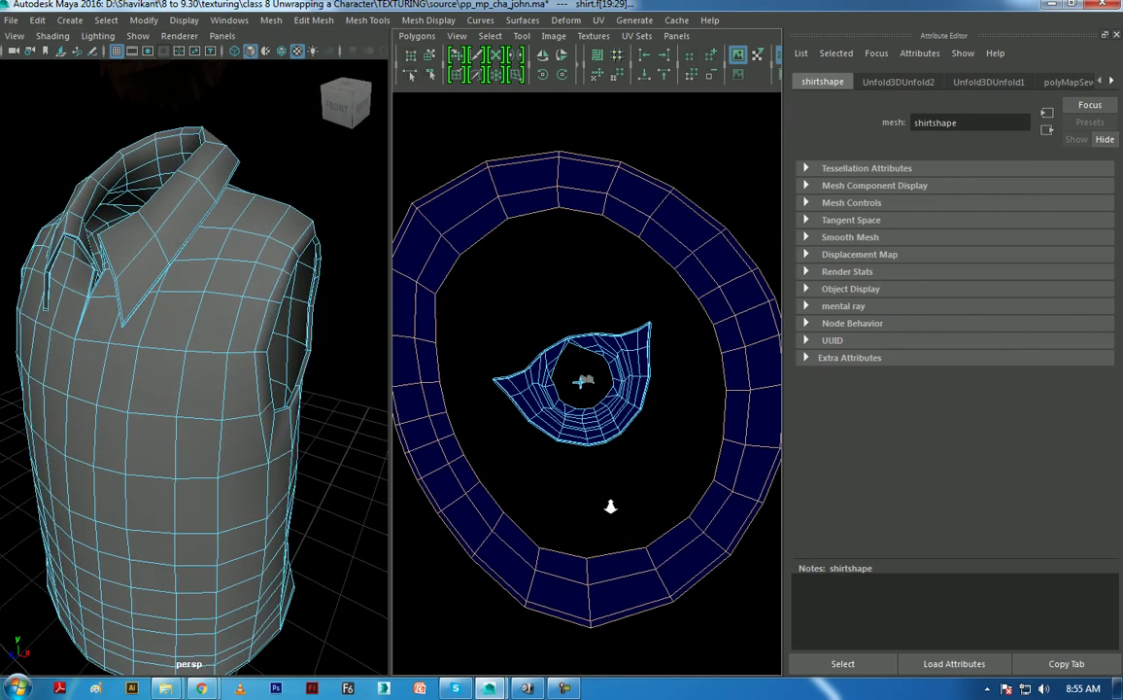
scroll(610, 507, "up", 2)
left_click(681, 431)
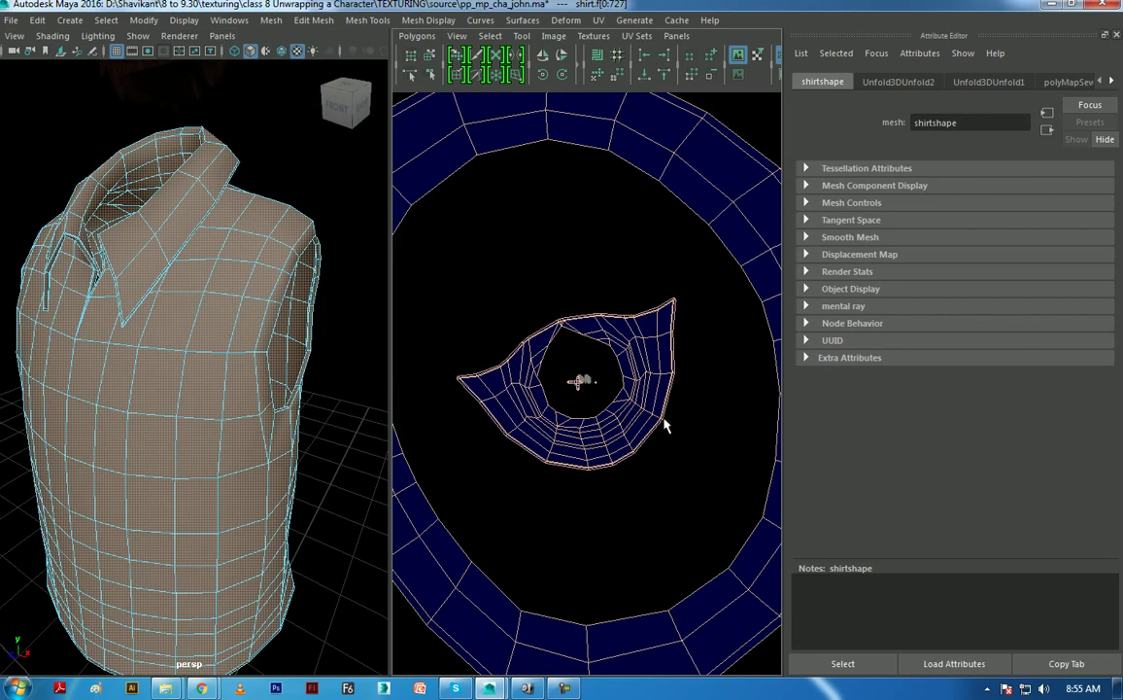
right_click_drag(666, 425, 664, 438)
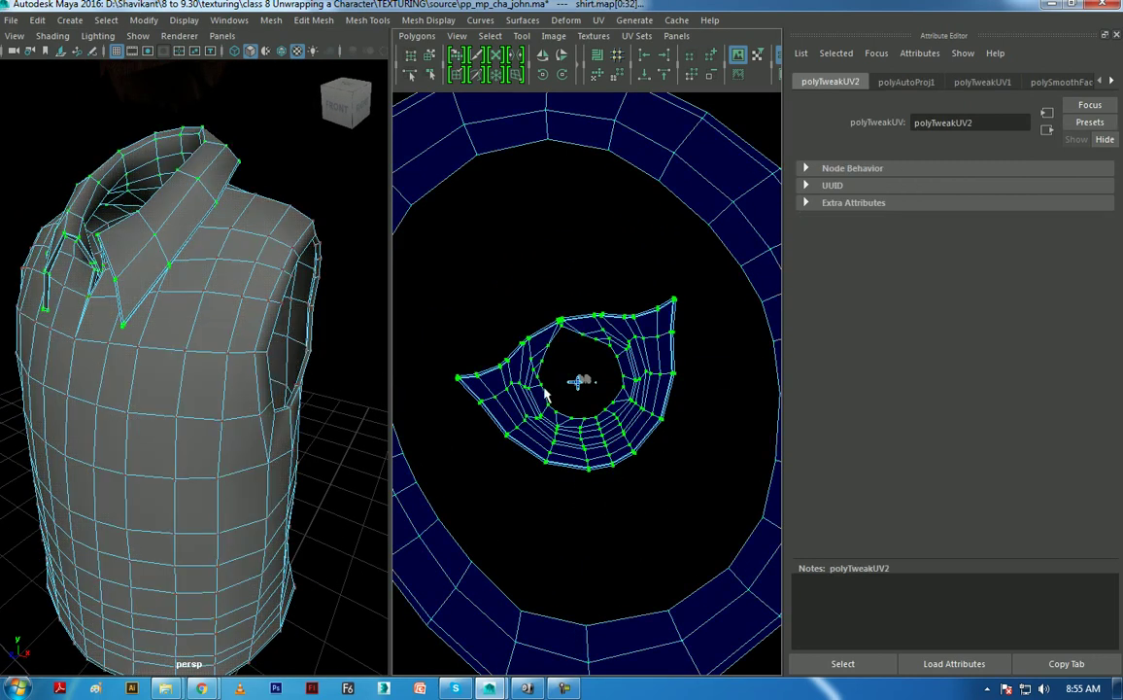
mouse_move(166, 319)
left_mouse_down("alt")
mouse_move(294, 335)
mouse_move(233, 320)
mouse_move(218, 295)
mouse_move(346, 281)
mouse_move(374, 291)
mouse_move(321, 292)
left_mouse_up("alt")
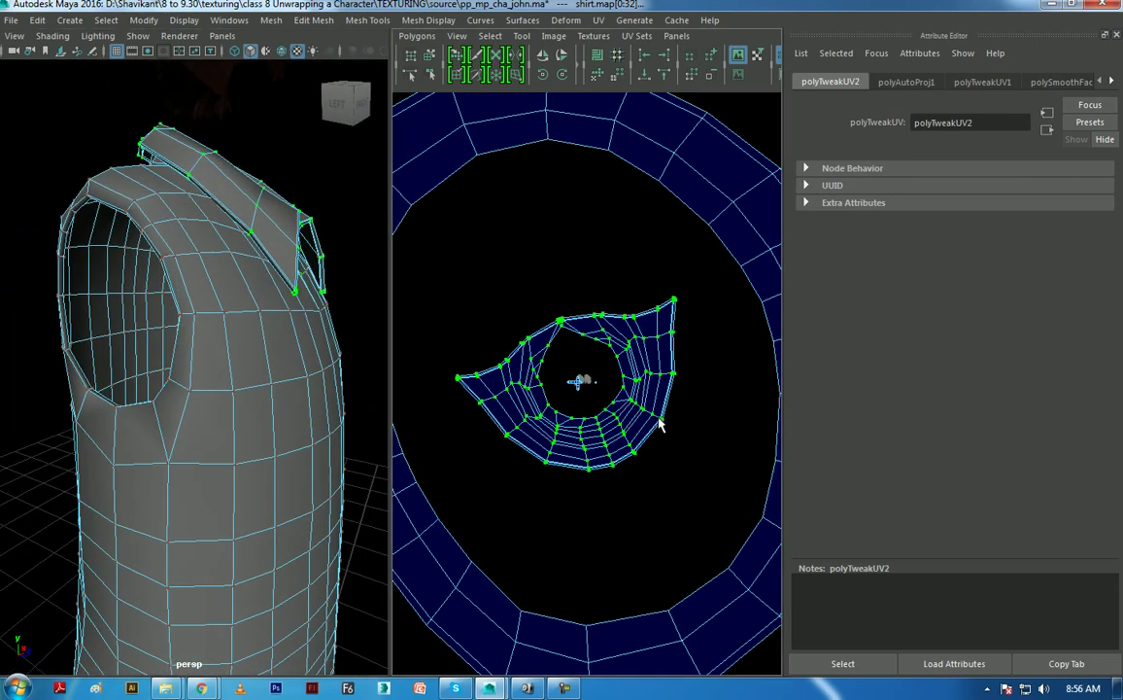
- Move the collar shell down and right, then unfold it
key("w")
scroll(669, 446, "up", 1)
scroll(575, 426, "up", 2)
middle_click_drag(575, 427, 547, 347, "alt")
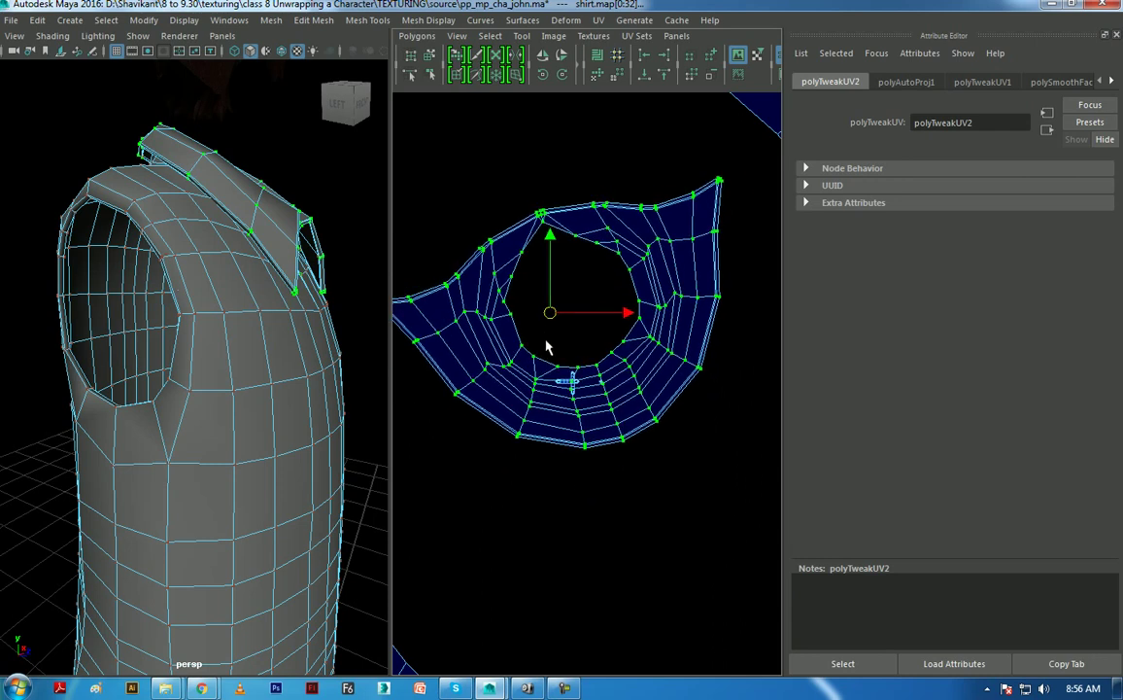
left_click_drag(550, 312, 581, 406)
scroll(608, 407, "up", 1)
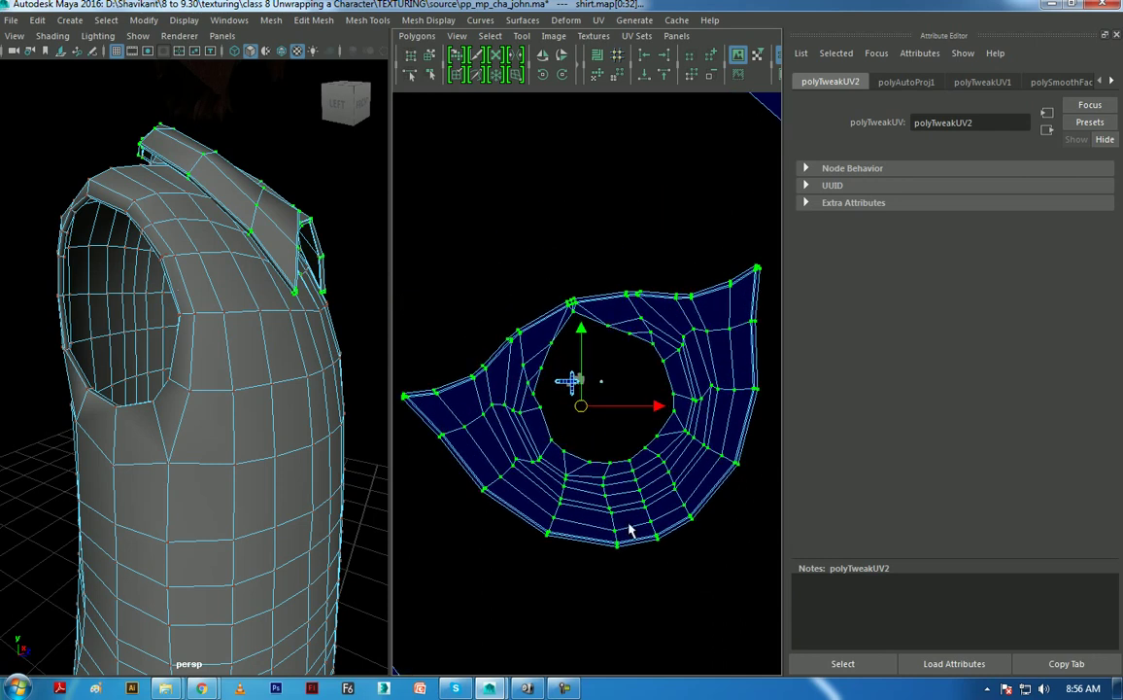
right_click_drag(630, 530, 514, 333, "shift")
- Lay out all UV shells inside the 0–1 square
scroll(517, 333, "down", 4)
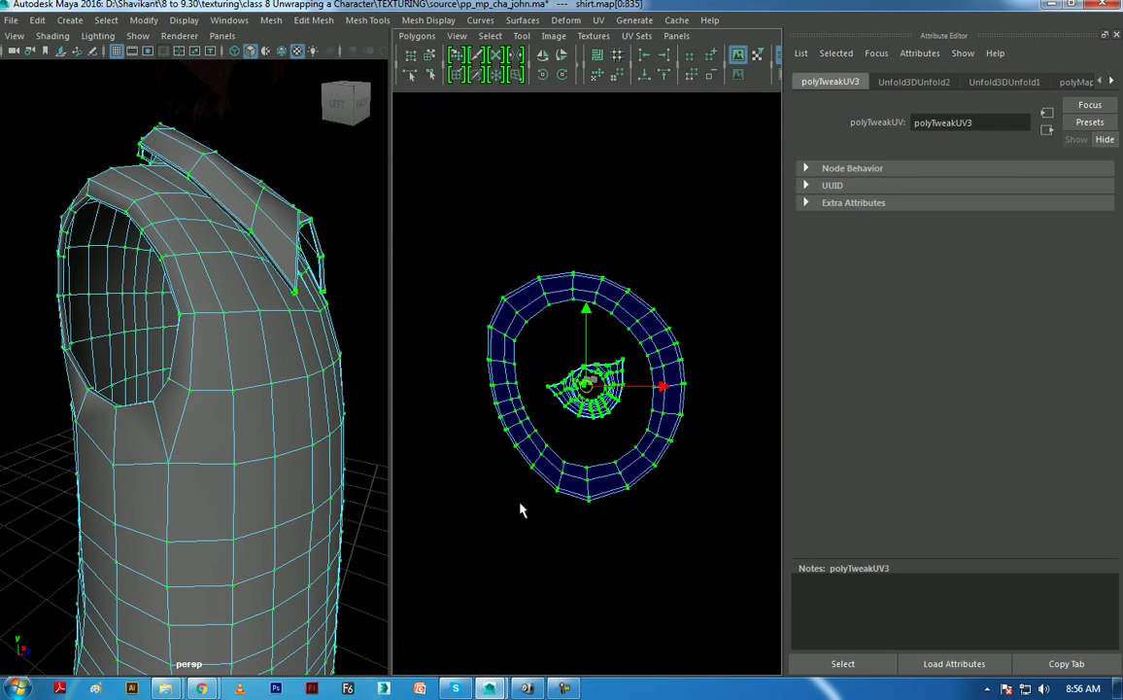
right_click_drag(546, 478, 544, 455, "shift")
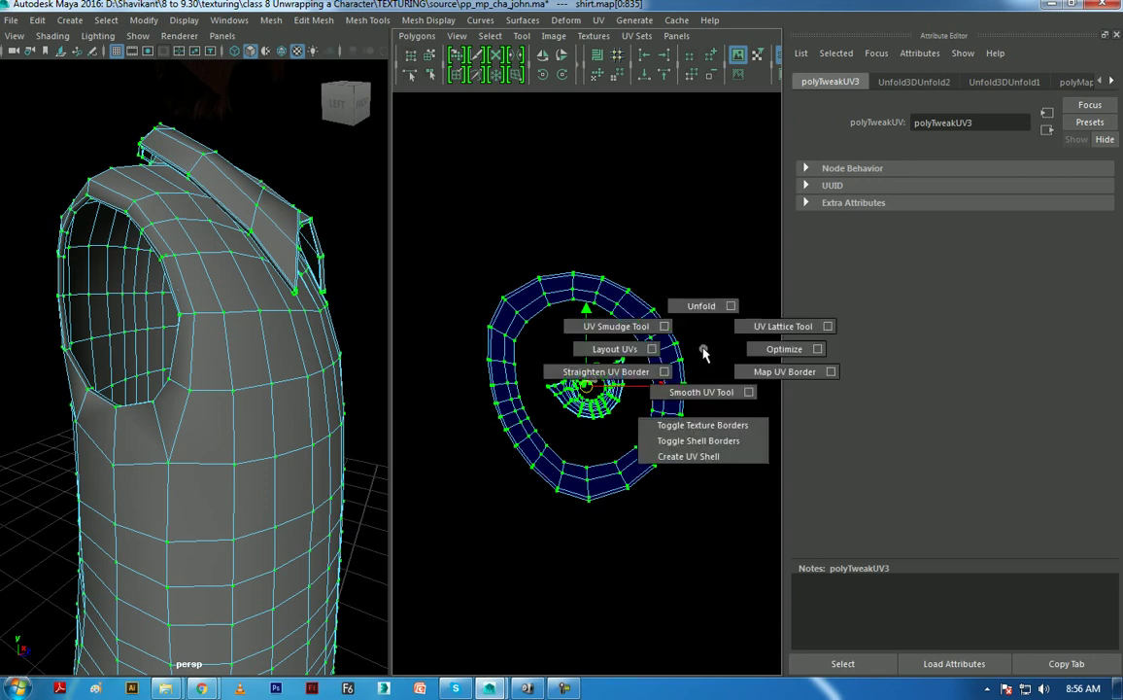
right_click_drag(637, 320, 561, 355, "shift")
- Frame the UV shells and zoom in on the collar shell's right edge
key("f")
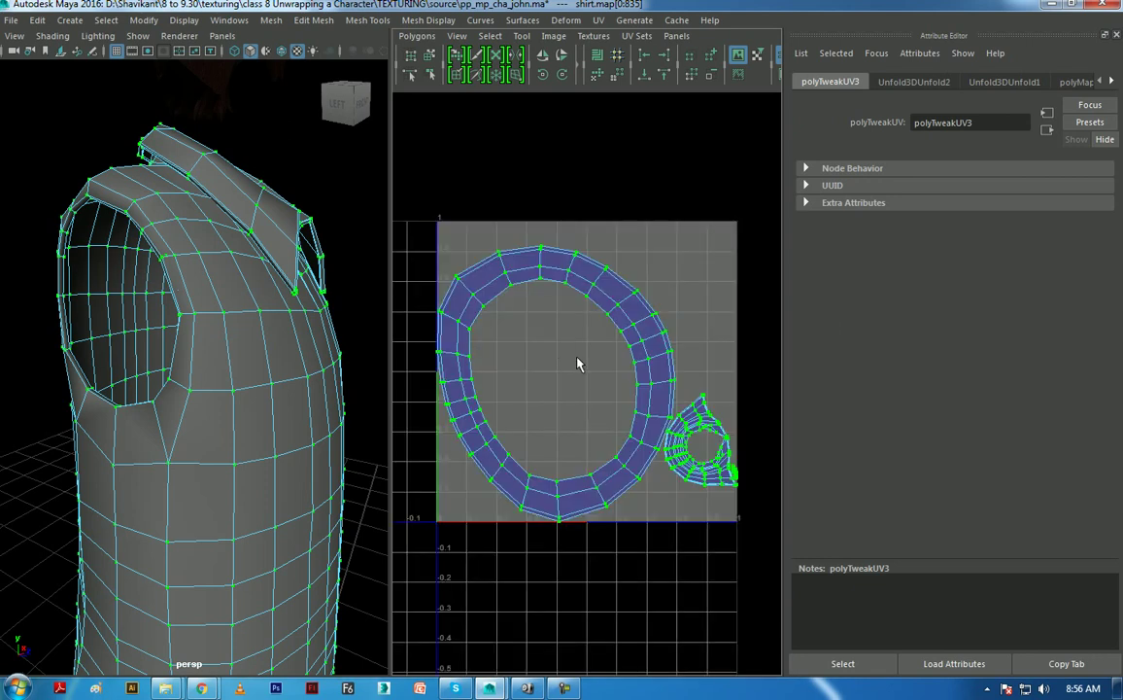
right_click_drag(684, 531, 598, 483, "alt")
scroll(595, 496, "up", 2)
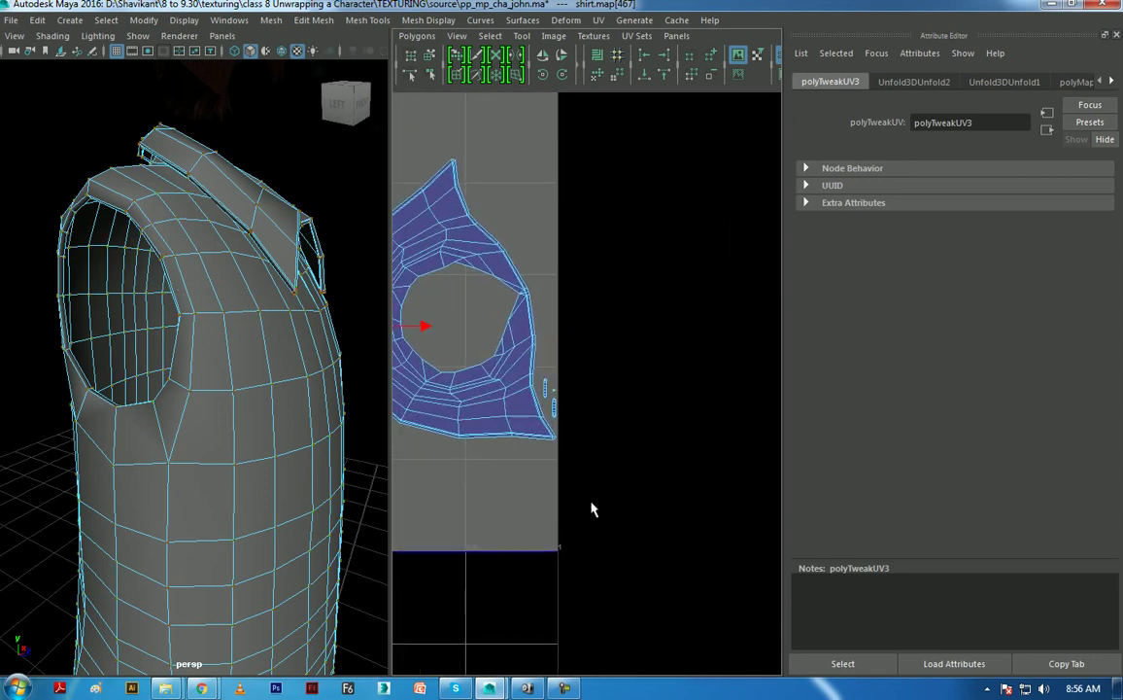
scroll(608, 498, "up", 3)
mouse_move(271, 233)
right_mouse_down()
mouse_move(272, 344)
mouse_move(271, 276)
right_mouse_up()
left_click(286, 355)
scroll(609, 528, "up", 1)
middle_click_drag(608, 529, 416, 332, "alt")
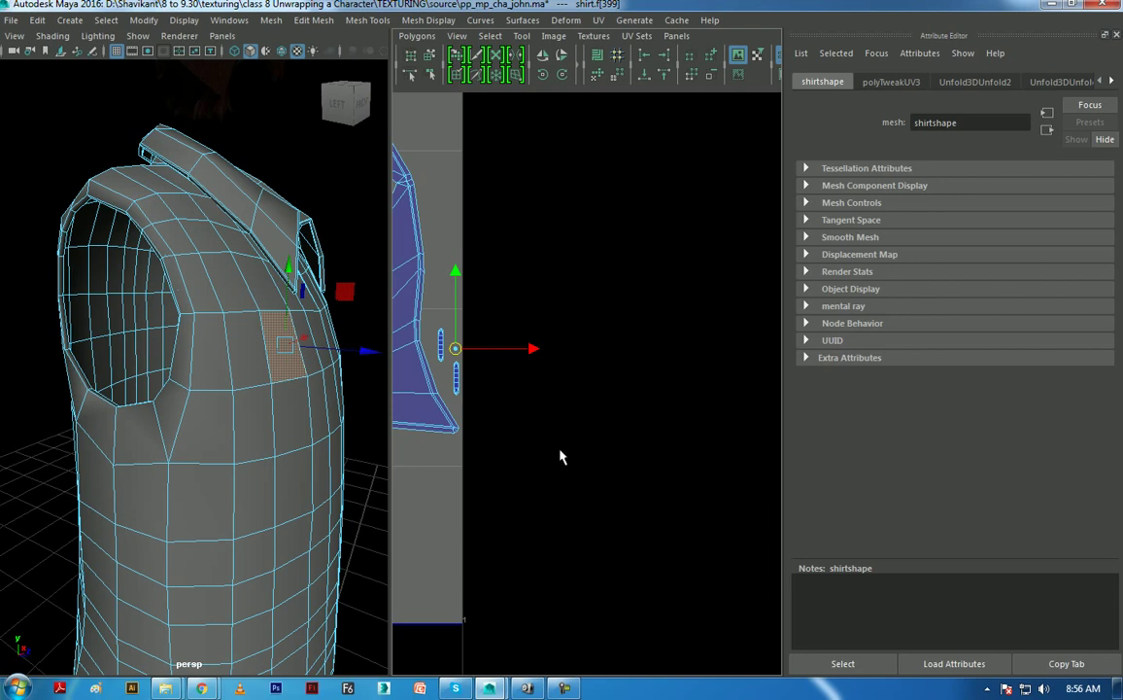
scroll(525, 389, "up", 3)
scroll(667, 549, "up", 2)
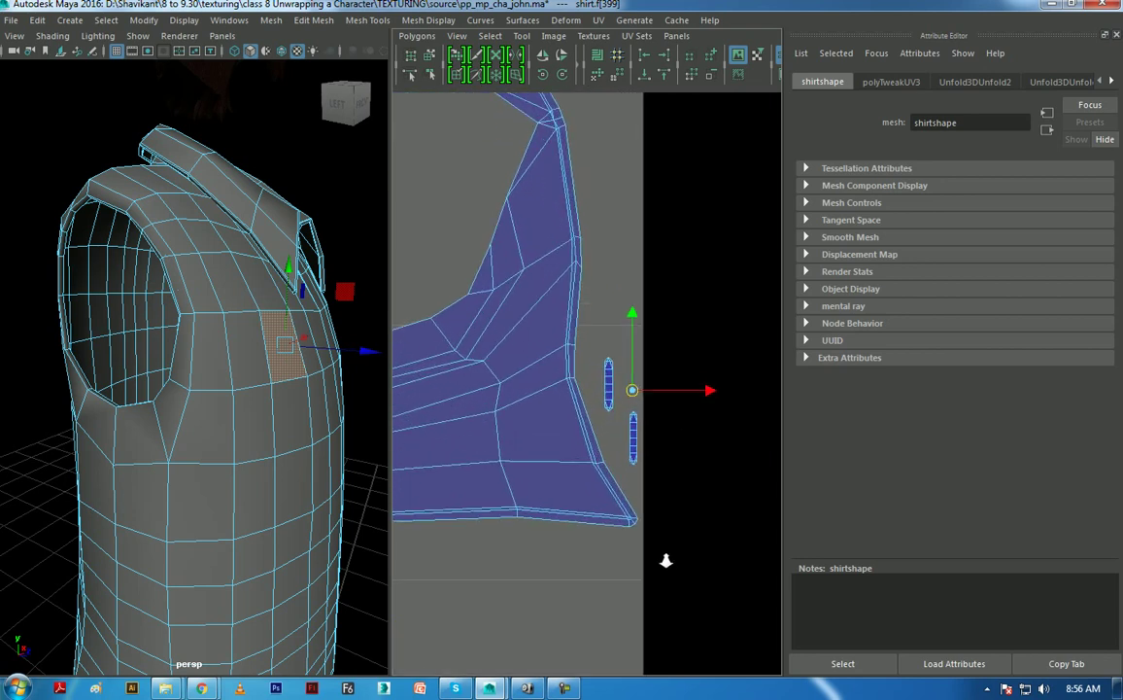
- Switch to UV mode, pick the tiny shell's UVs and convert them To Shell
right_click(647, 405)
left_click(717, 405)
left_click_drag(634, 377, 643, 397)
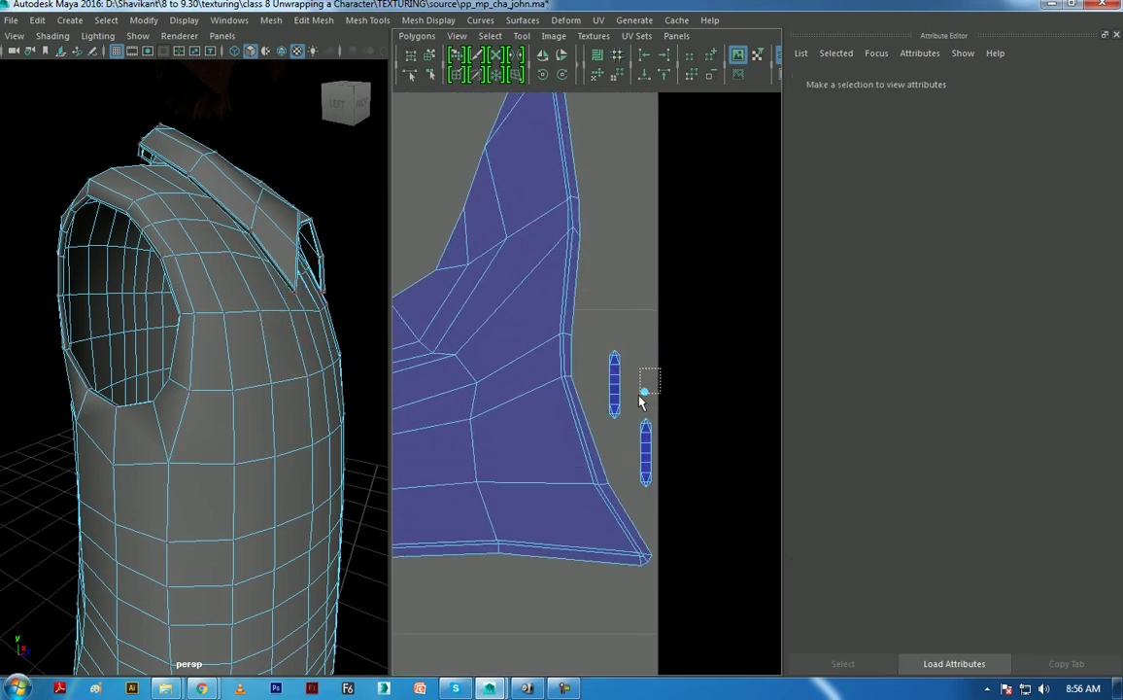
right_click(639, 437, "shift")
left_click(727, 398)
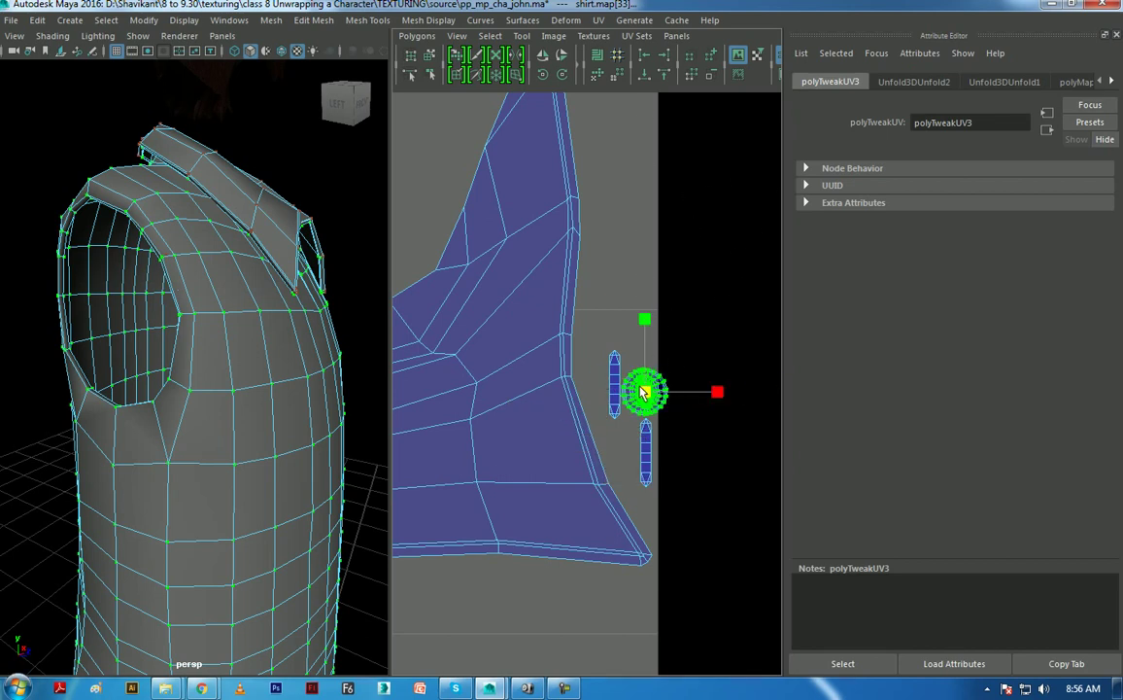
- Scale the tiny shell up into a large circular UV shell
left_click_drag(651, 392, 602, 306)
middle_click_drag(607, 369, 626, 274, "alt")
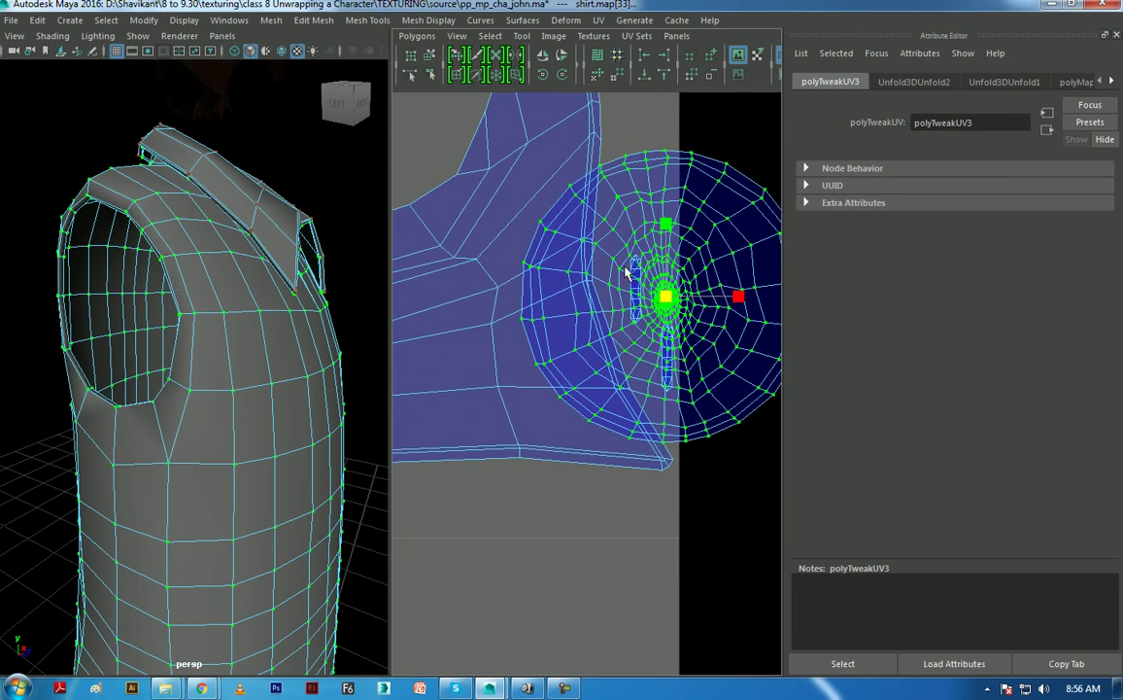
scroll(665, 302, "up", 3)
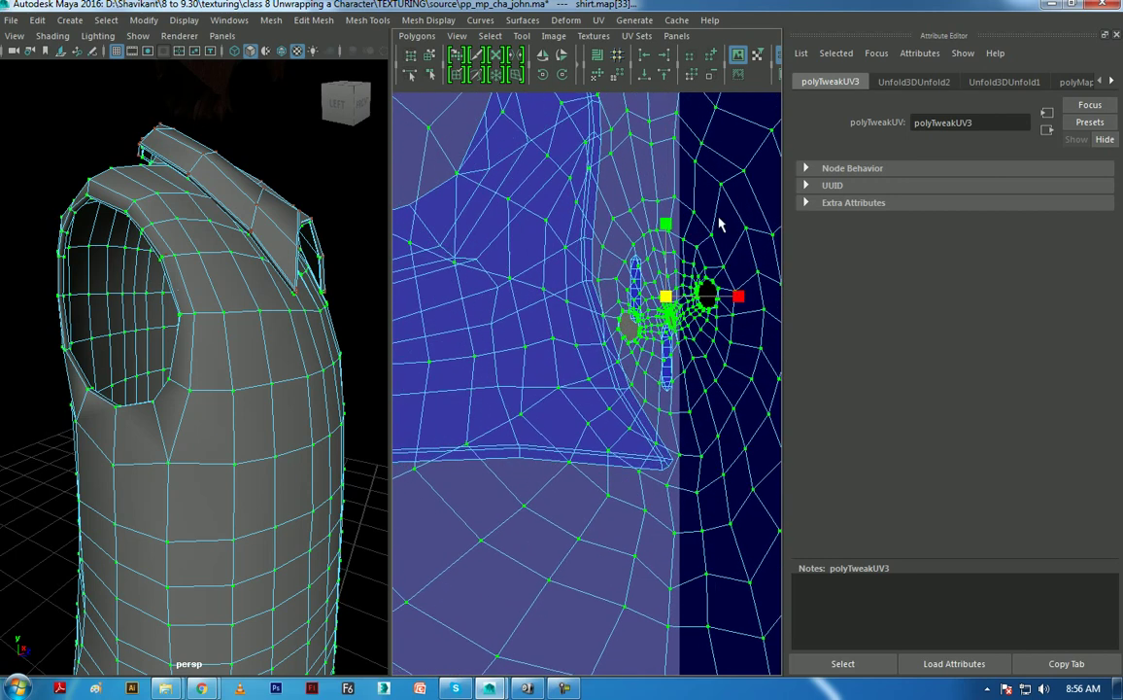
- Cut UVs along the vertical edge loop down the shirt's side, then return to UV mode
mouse_move(170, 359)
left_mouse_down("alt")
mouse_move(39, 321)
mouse_move(31, 331)
left_mouse_up("alt")
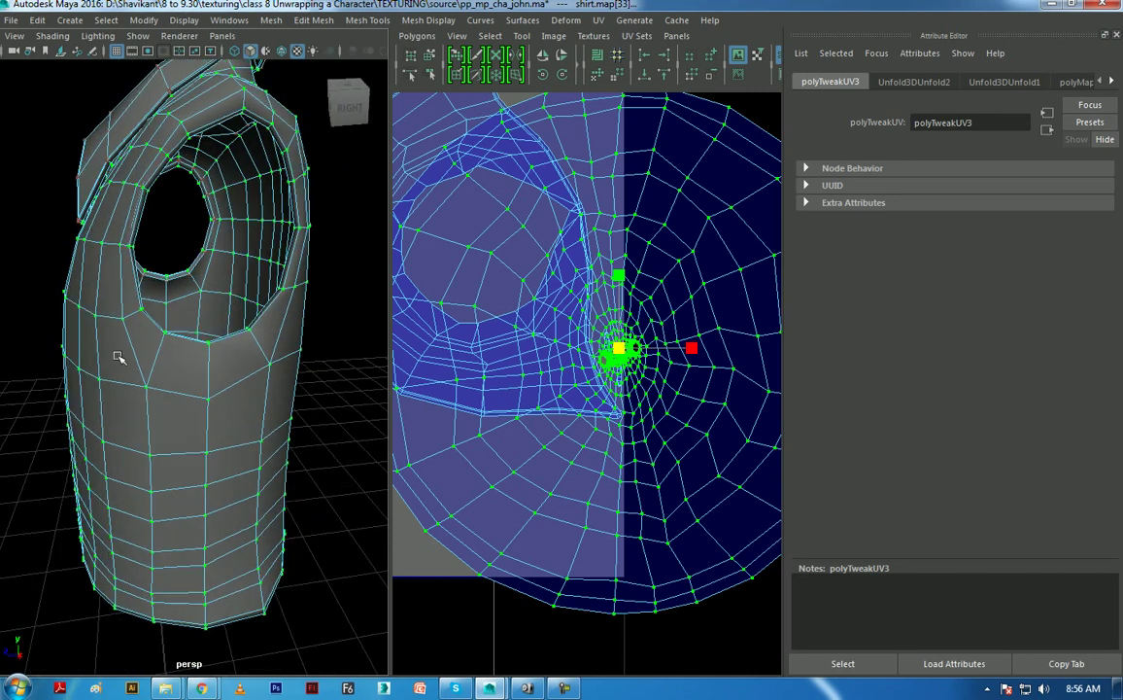
right_click_drag(213, 228, 209, 187)
left_click(208, 427)
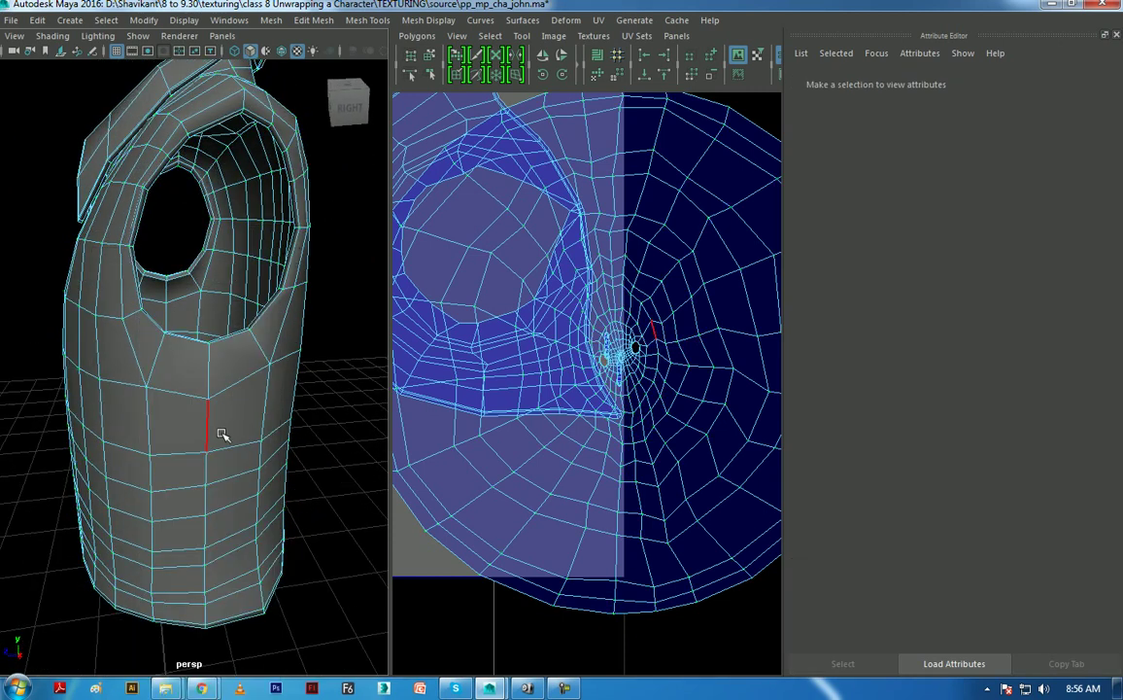
left_click(207, 432)
mouse_move(213, 431)
left_mouse_down("alt")
mouse_move(284, 431)
mouse_move(329, 414)
mouse_move(197, 424)
left_mouse_up("alt")
double_click(172, 437)
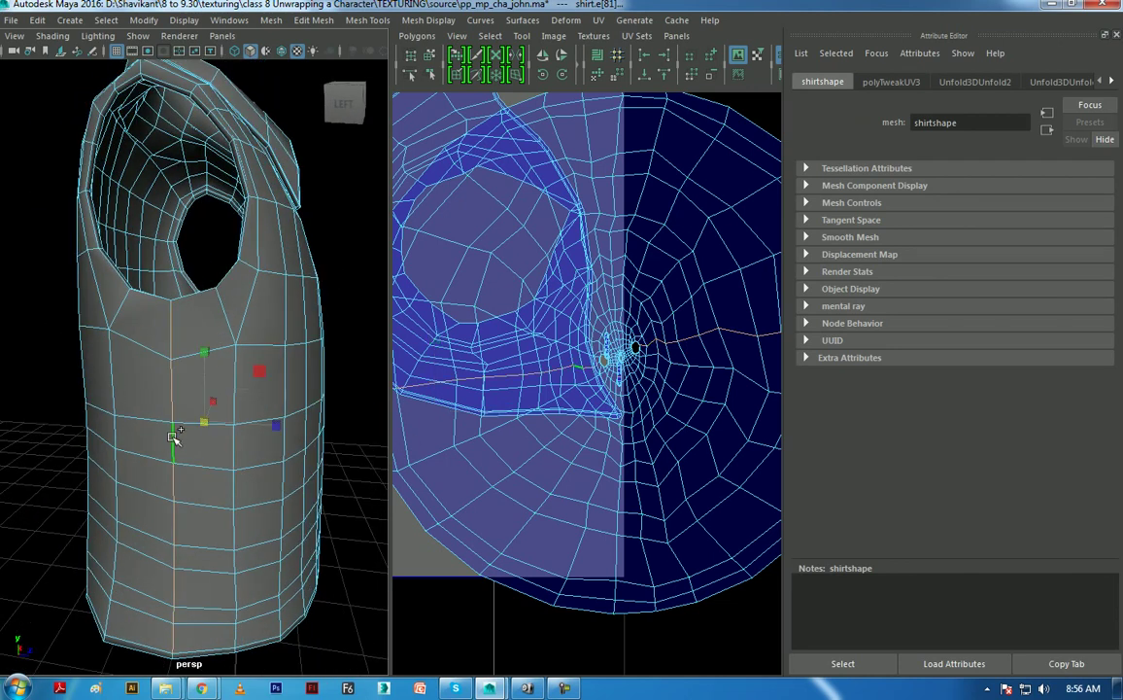
right_click_drag(615, 398, 531, 397, "shift")
scroll(572, 313, "down", 5)
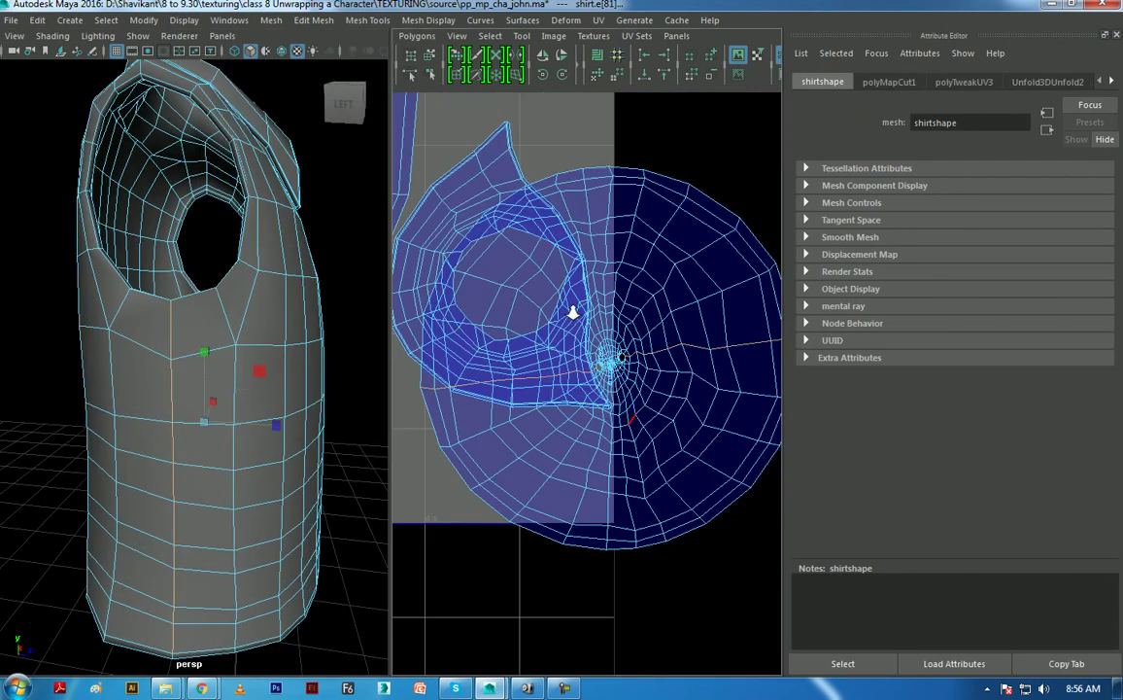
key("ctrl+F12")
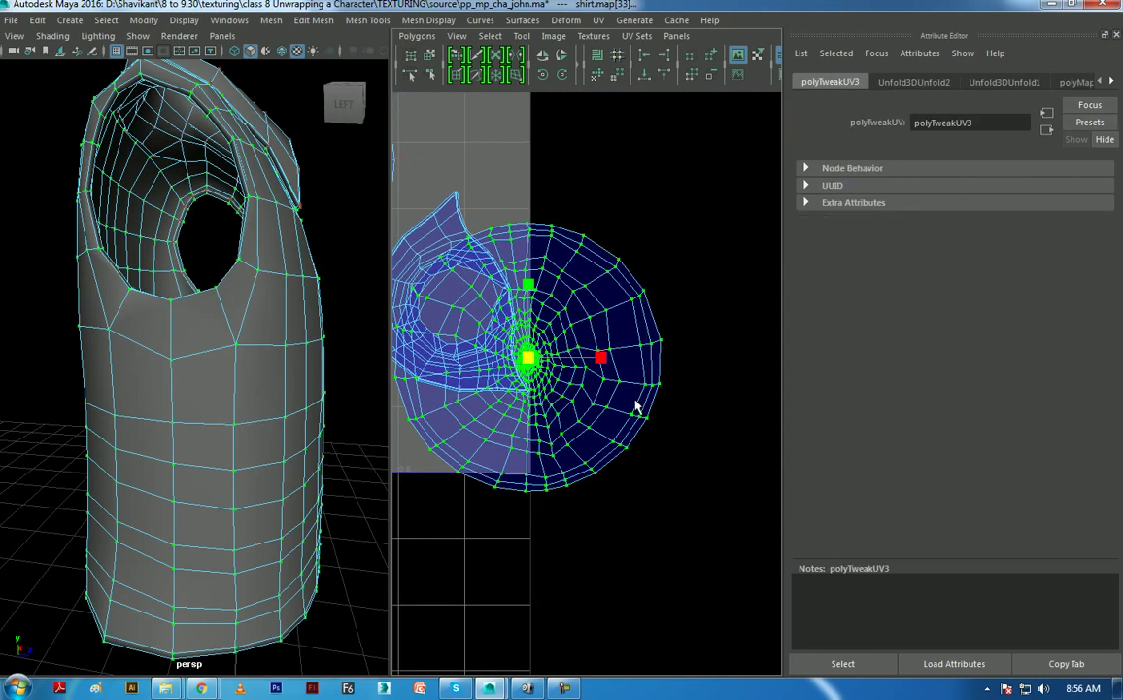
- Unfold the circular body shell into a flat strip and zoom out to see it whole
right_click_drag(613, 364, 586, 264, "shift")
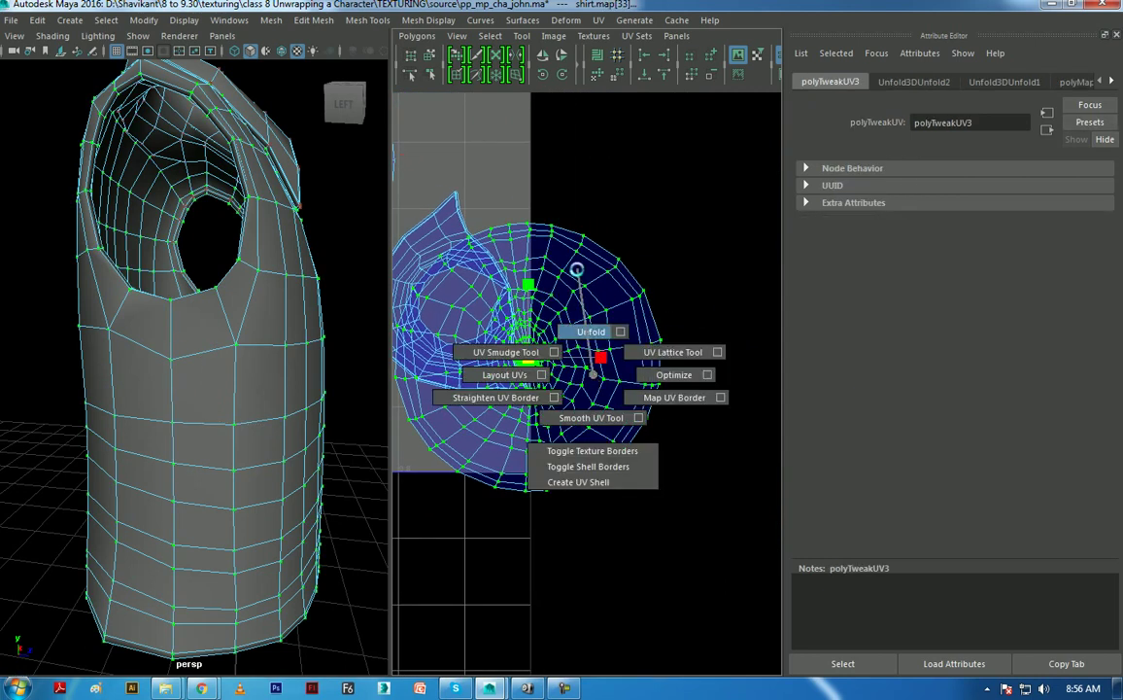
mouse_move(644, 428)
right_mouse_down("alt")
mouse_move(523, 301)
mouse_move(594, 201)
right_mouse_up("alt")
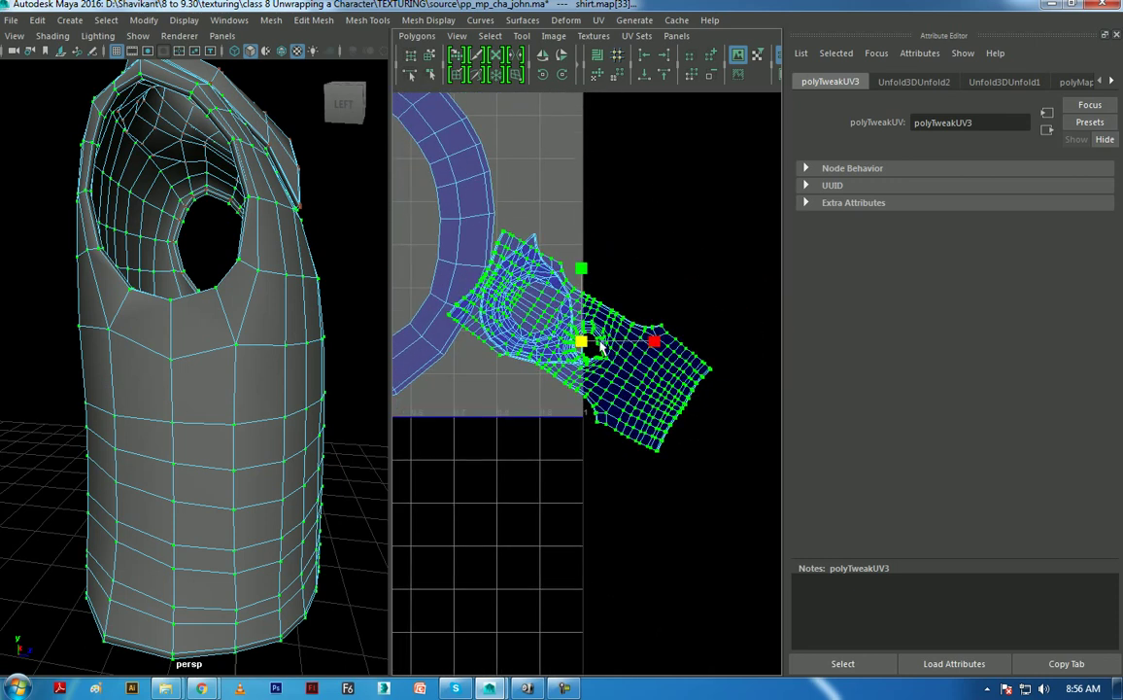
scroll(613, 397, "down", 3)
scroll(612, 397, "down", 2)
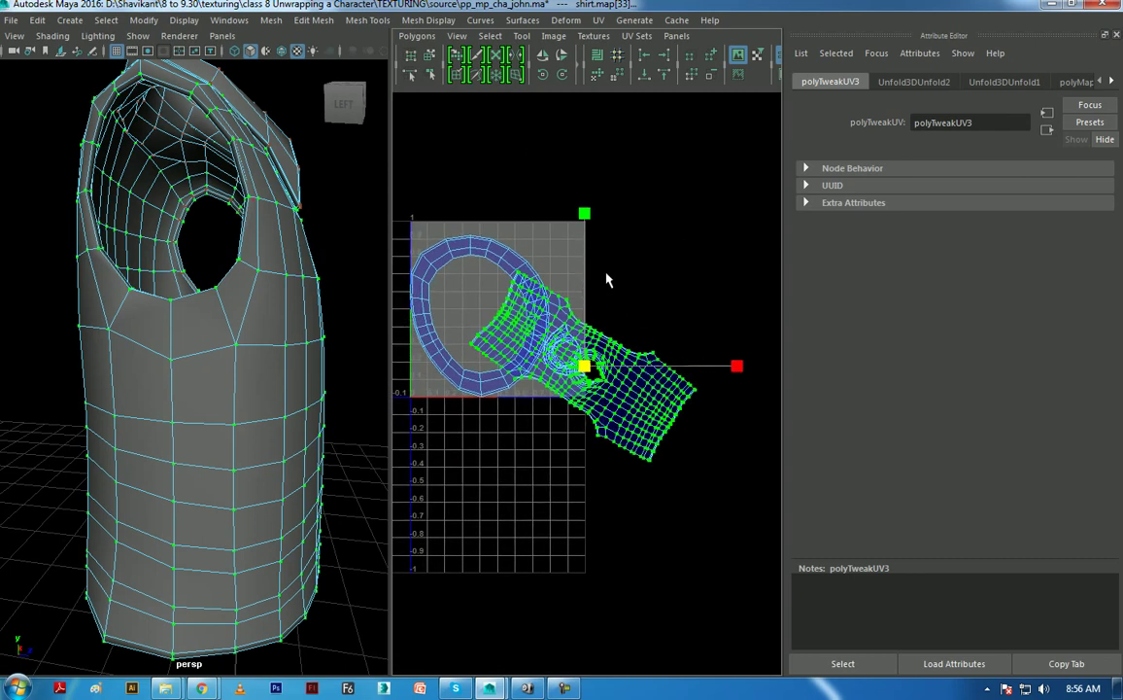
- Scale the body UV shell up and rotate it upright beside the 0–1 square
left_click_drag(584, 370, 626, 226)
key("e")
mouse_move(631, 318)
left_mouse_down()
mouse_move(649, 388)
mouse_move(647, 374)
left_mouse_up()
key("w")
scroll(583, 408, "up", 2)
- Switch to face mode, pick a face on the ring shell and convert it to its shell UVs
scroll(559, 398, "up", 1)
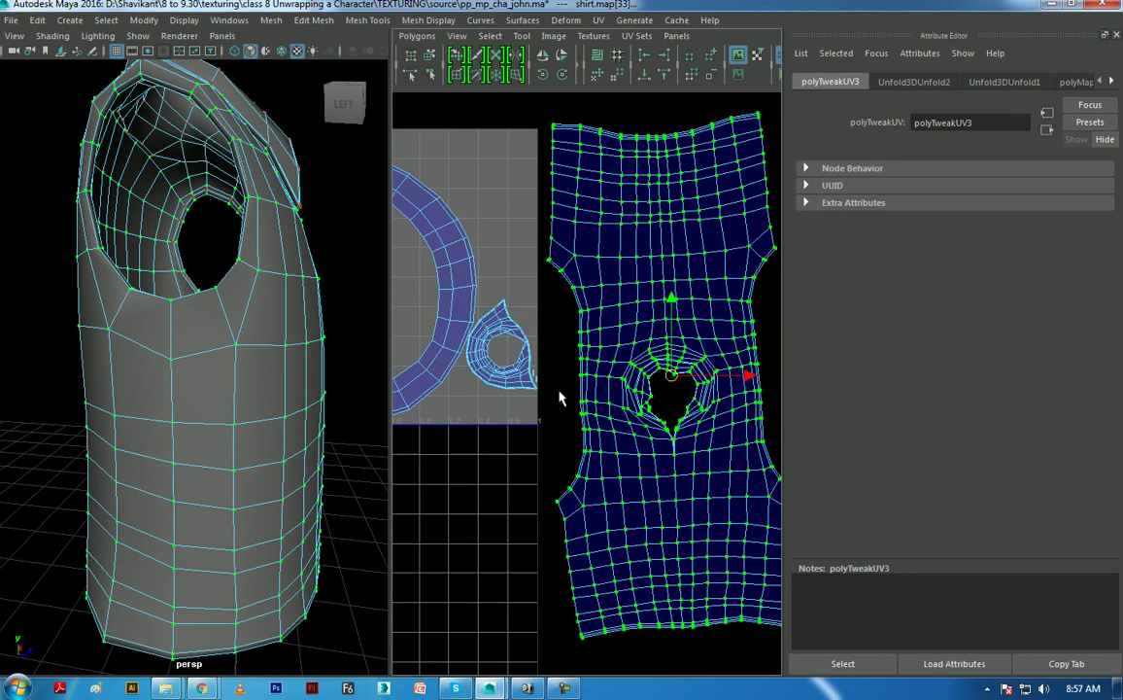
scroll(571, 408, "up", 1)
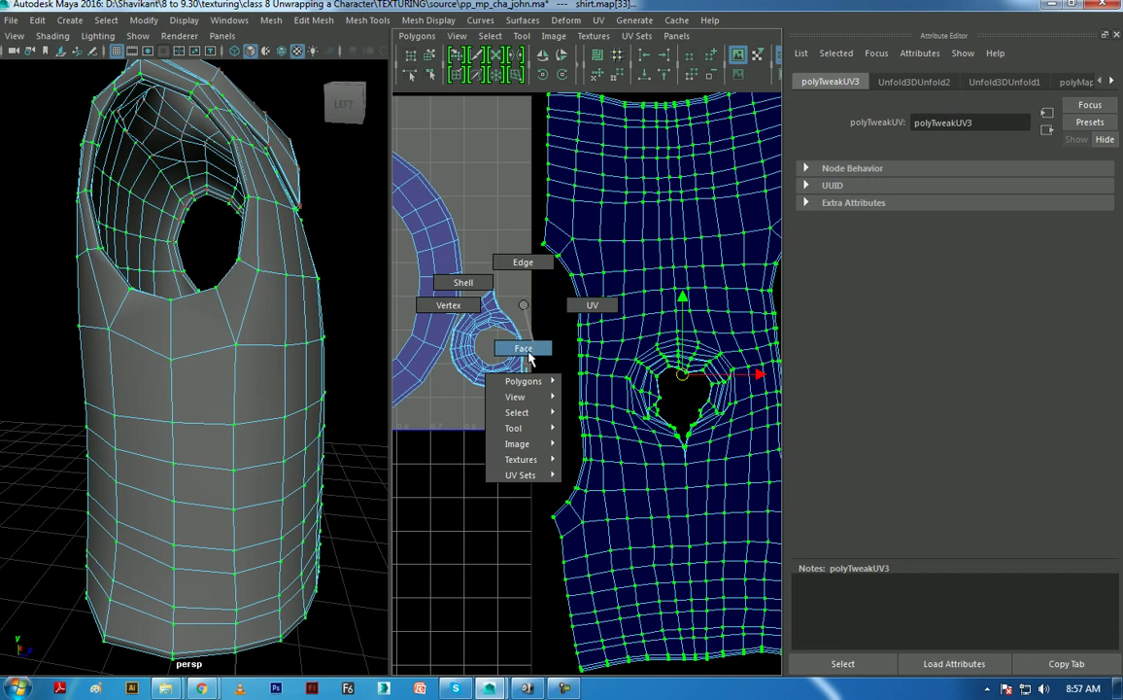
right_click_drag(520, 368, 522, 346)
left_click_drag(484, 306, 408, 372)
left_click(426, 364)
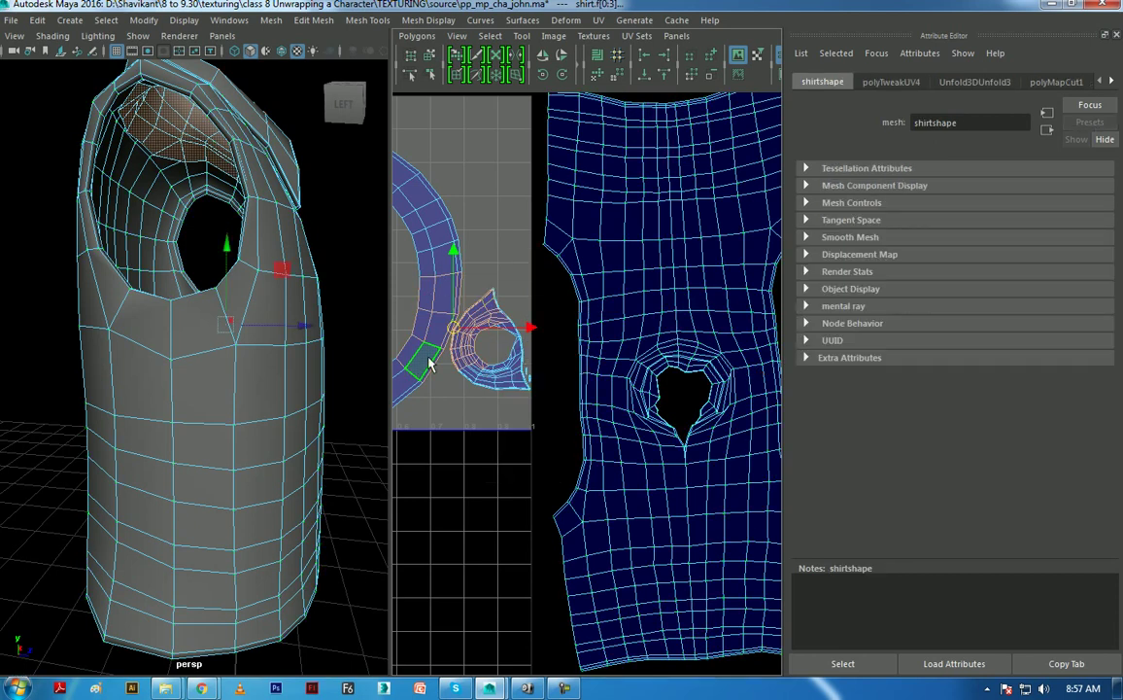
right_click_drag(430, 363, 583, 323, "ctrl")
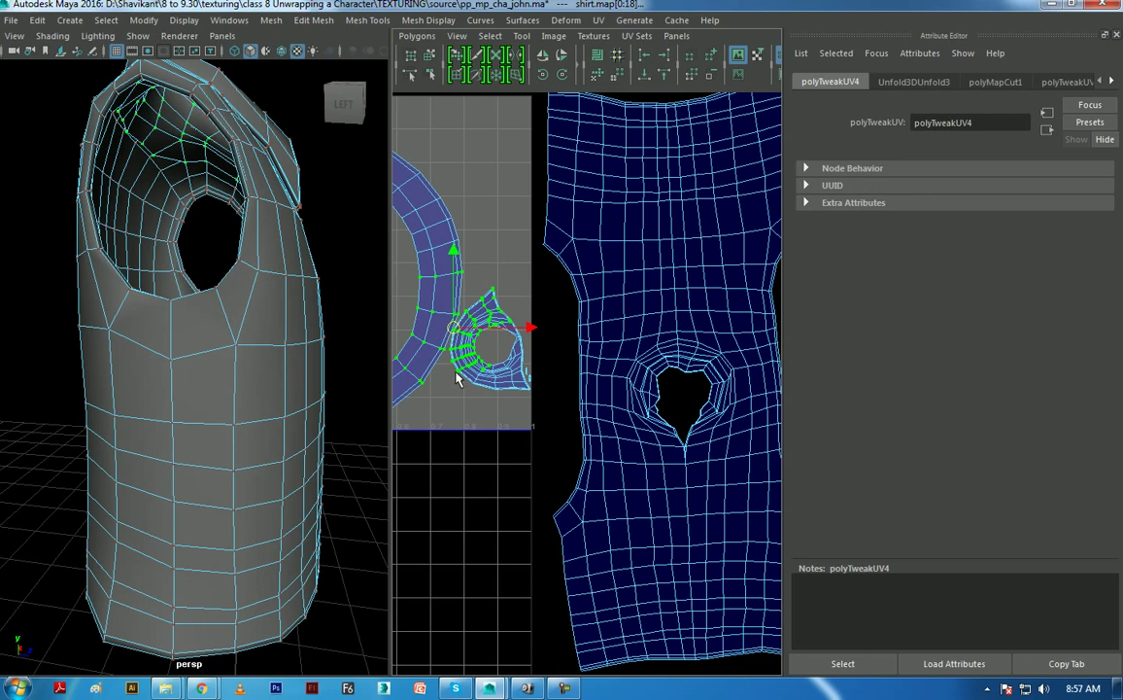
- Orbit the shirt to trace where the selected ring UVs sit on the 3D mesh
left_click_drag(537, 350, 658, 350)
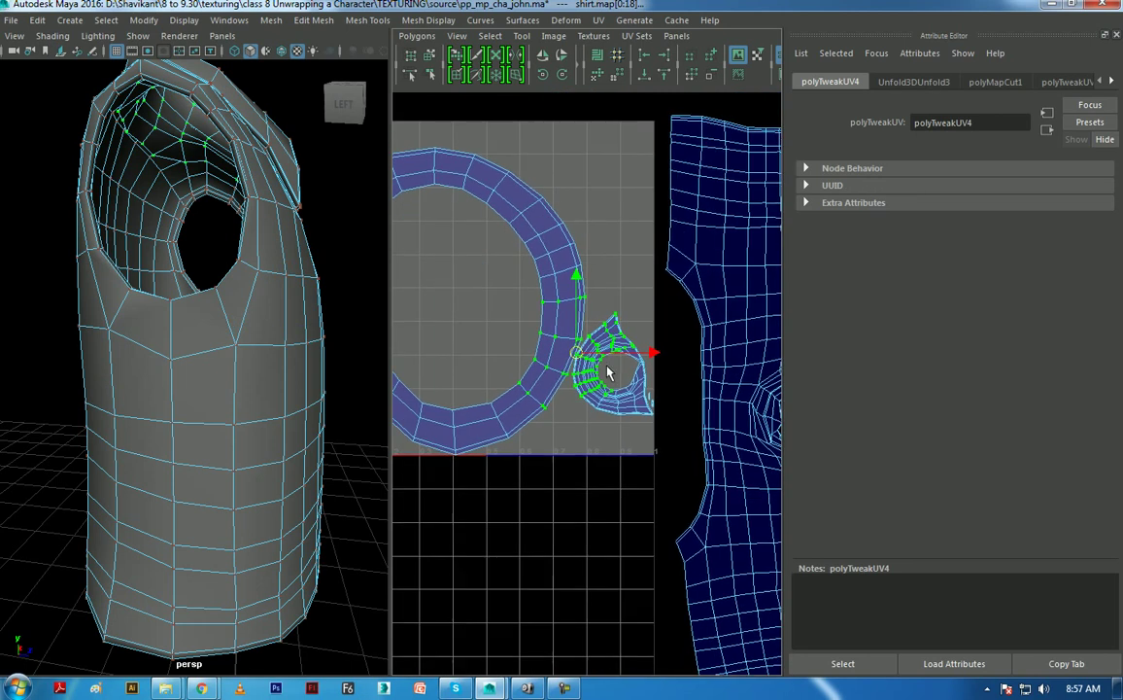
right_click_drag(535, 369, 605, 343, "ctrl")
mouse_move(181, 252)
left_mouse_down("alt")
mouse_move(200, 214)
mouse_move(381, 246)
mouse_move(444, 211)
mouse_move(384, 231)
left_mouse_up("alt")
mouse_move(292, 393)
left_mouse_down("alt")
mouse_move(309, 375)
mouse_move(224, 283)
left_mouse_up("alt")
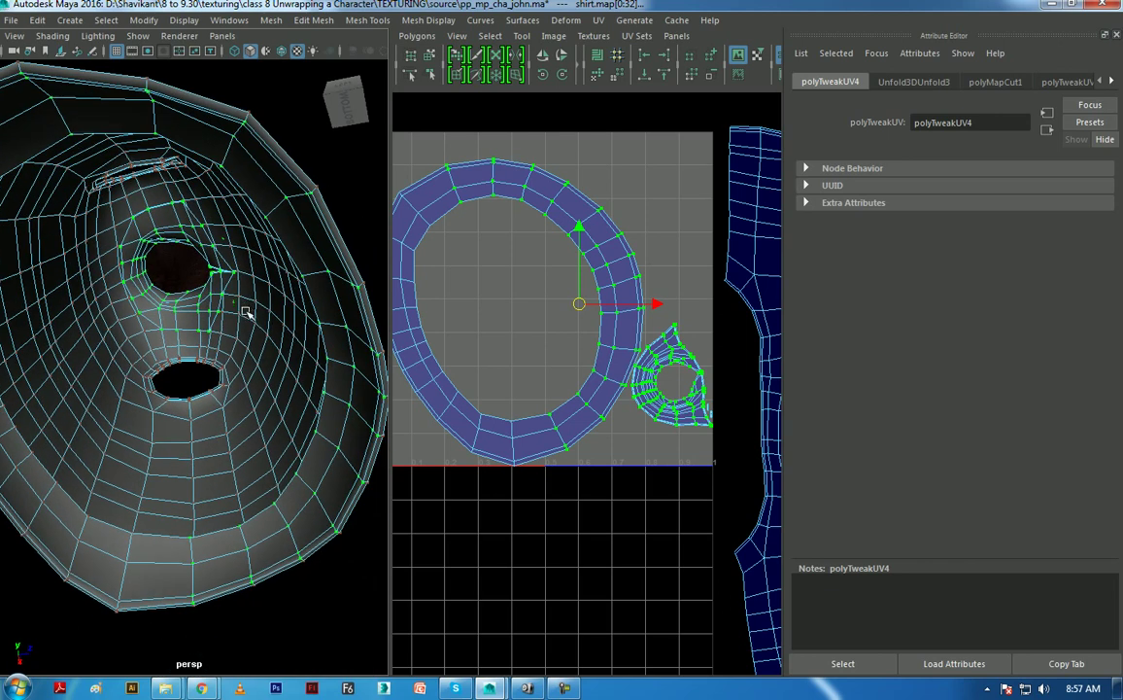
- Unfold the ring shell's UVs into a flat strip
right_click_drag(582, 371, 610, 342, "ctrl")
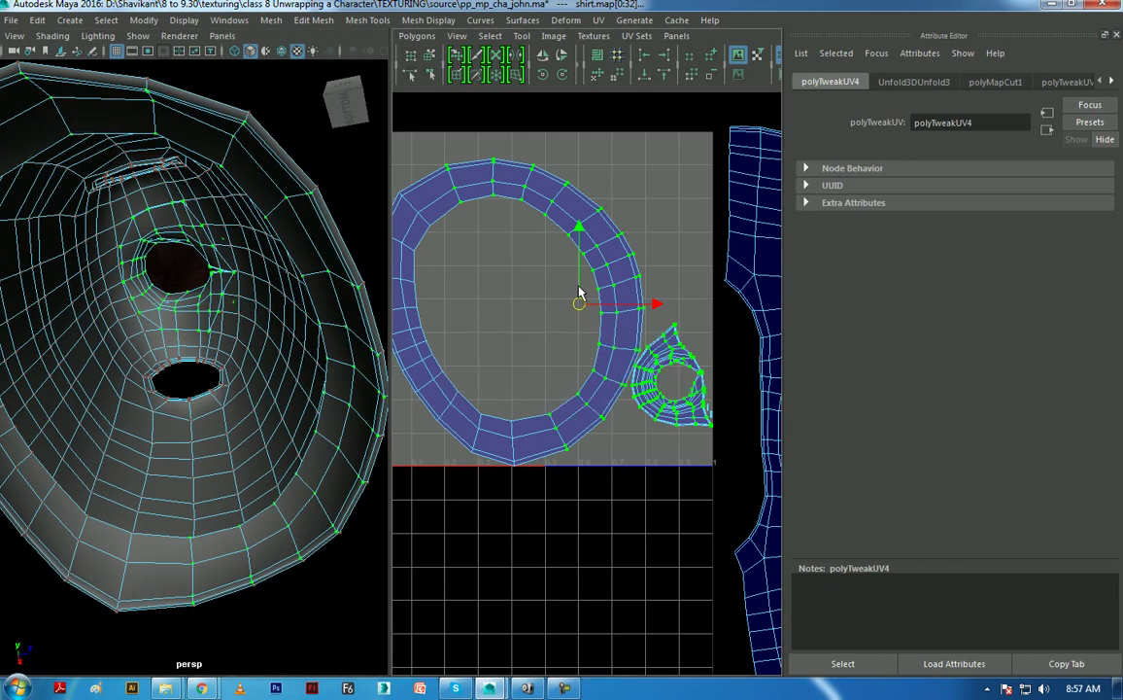
left_click(520, 425)
key("ctrl+z")
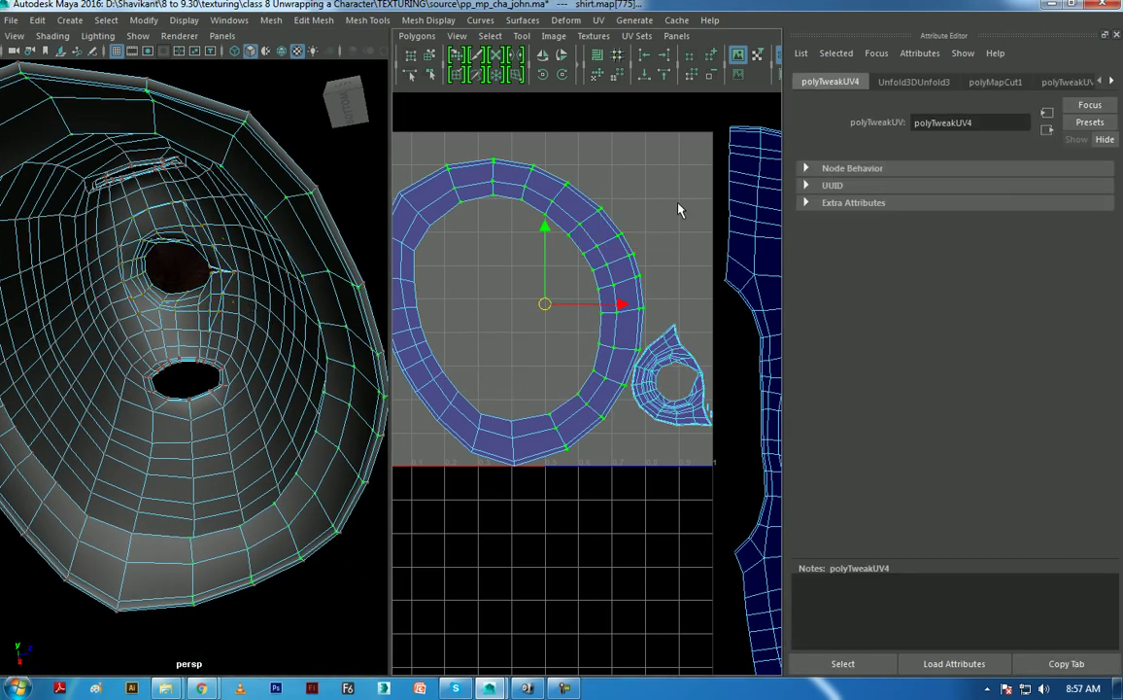
right_click_drag(531, 302, 504, 421, "shift")
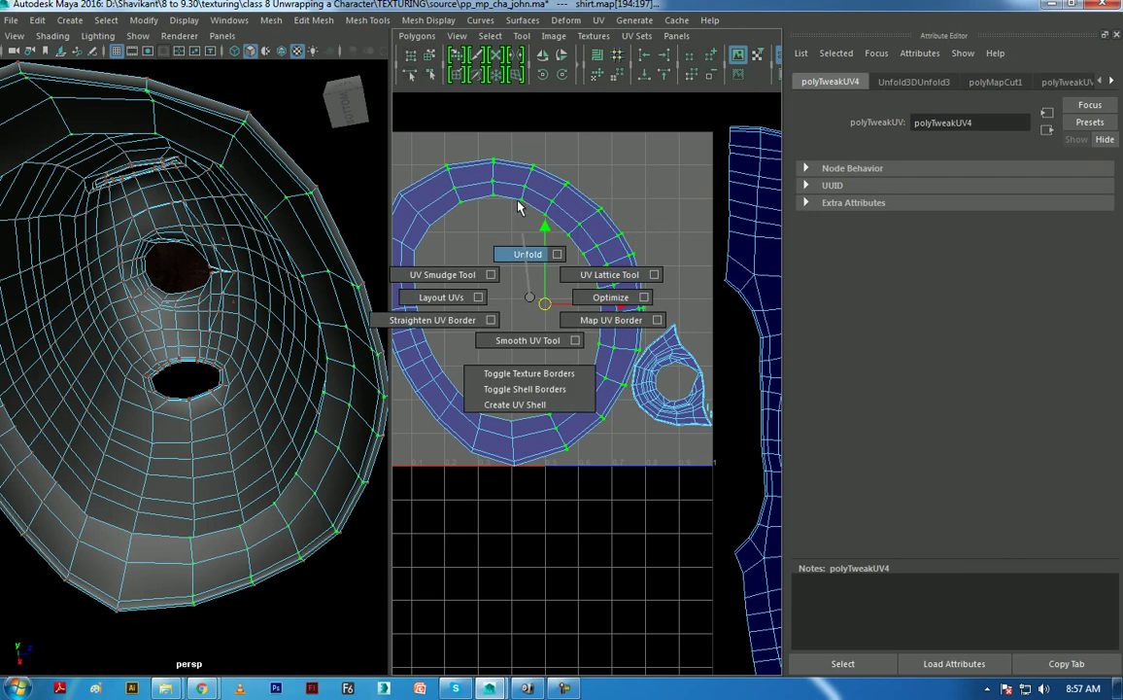
- Expand the selection to whole shells and lay them all out in the 0–1 square
right_click_drag(471, 491, 537, 465, "shift")
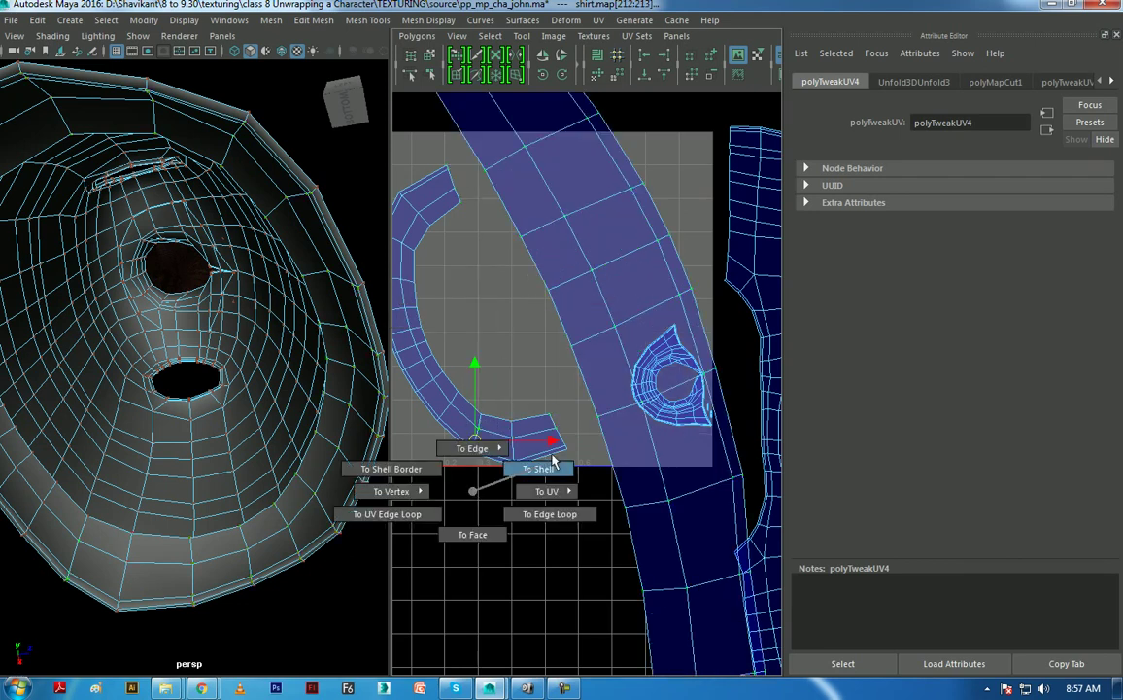
scroll(549, 413, "down", 5)
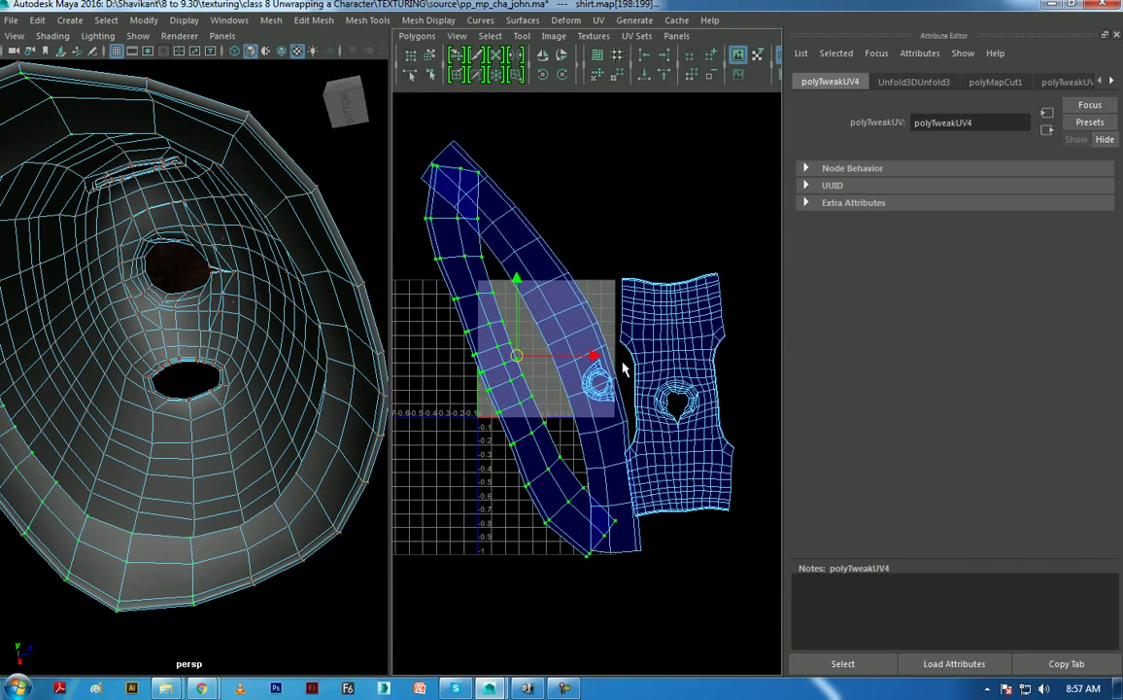
right_click_drag(539, 476, 540, 573, "ctrl")
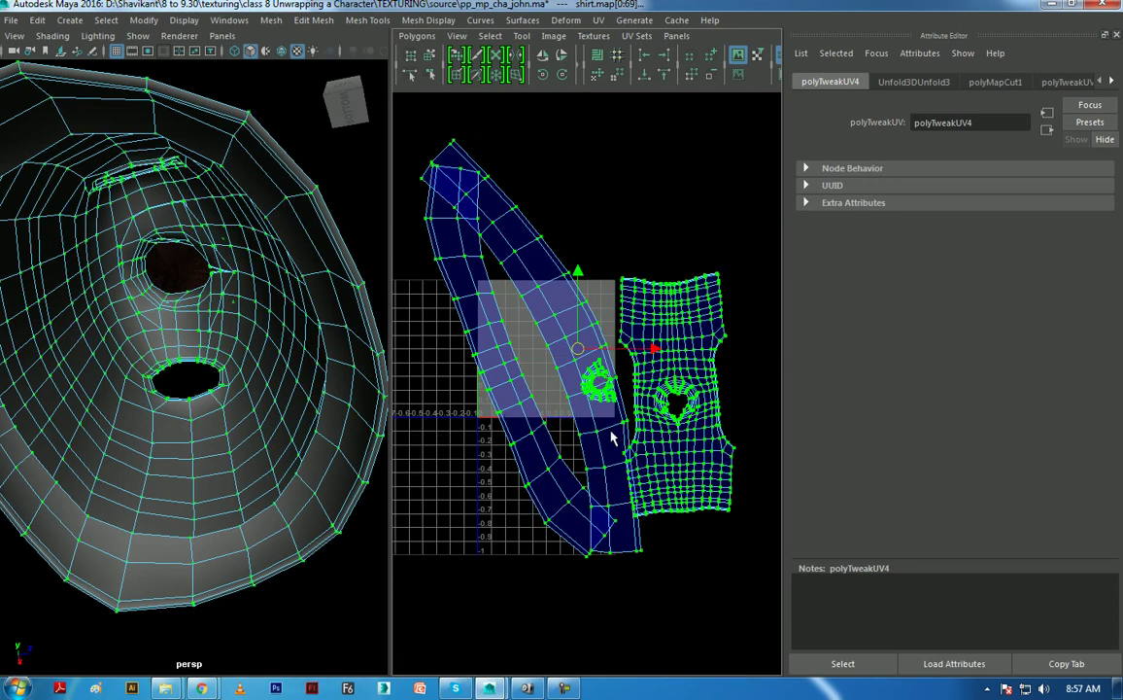
right_click(587, 420, "shift")
left_click(495, 419)
scroll(560, 420, "up", 4)
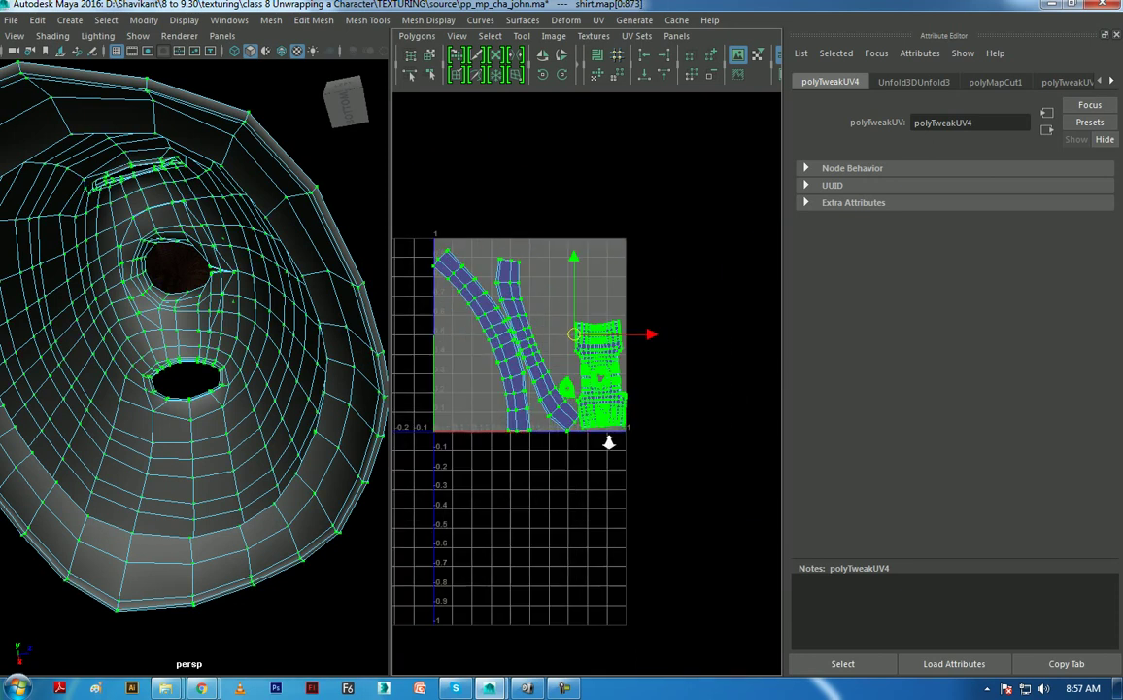
scroll(561, 420, "up", 2)
scroll(525, 428, "up", 1)
- Select the whole shirt in object mode and assign it a new Lambert material (lambert13)
key("f")
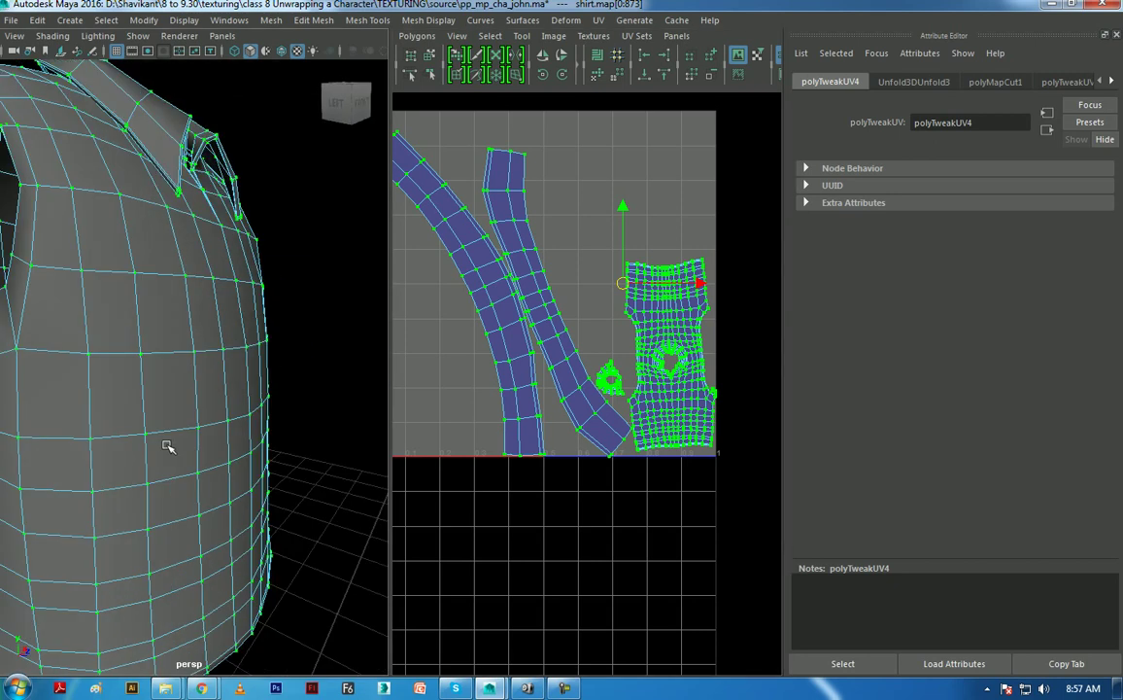
right_click_drag(120, 233, 196, 210)
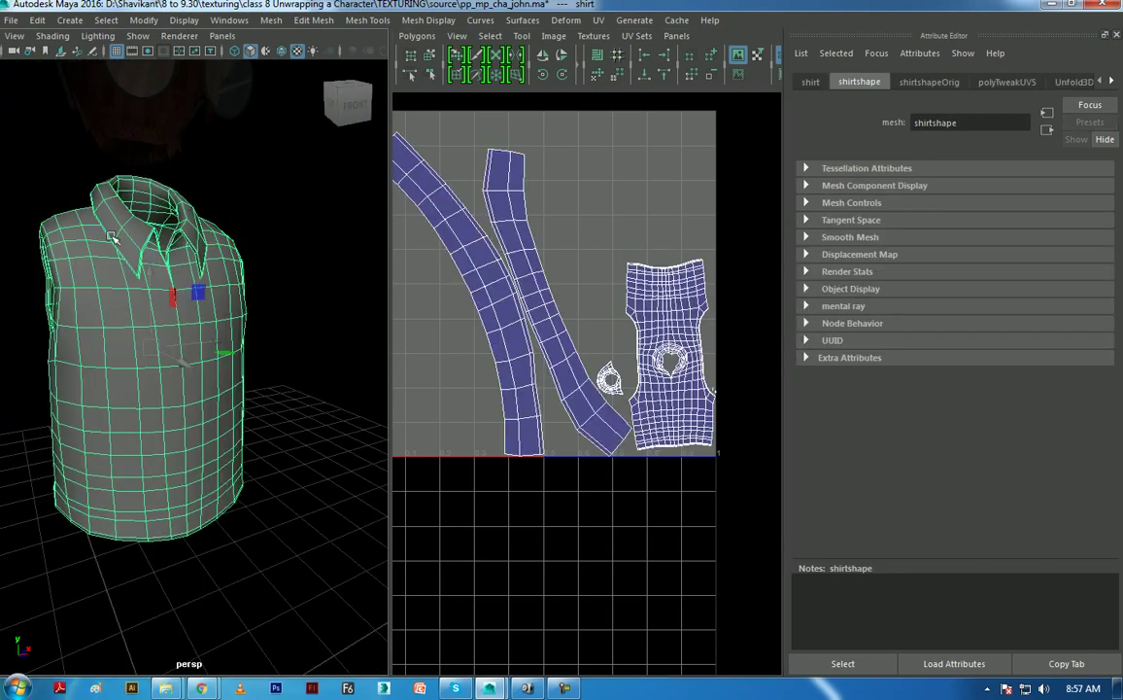
right_click_drag(119, 234, 156, 627)
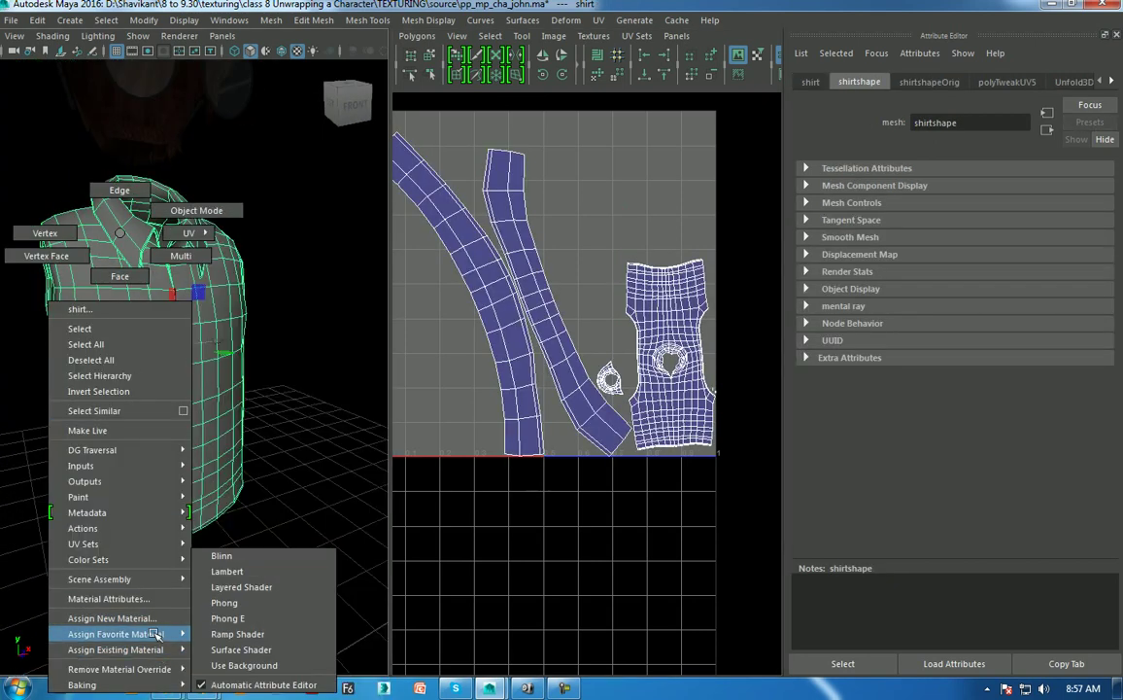
mouse_move(113, 618)
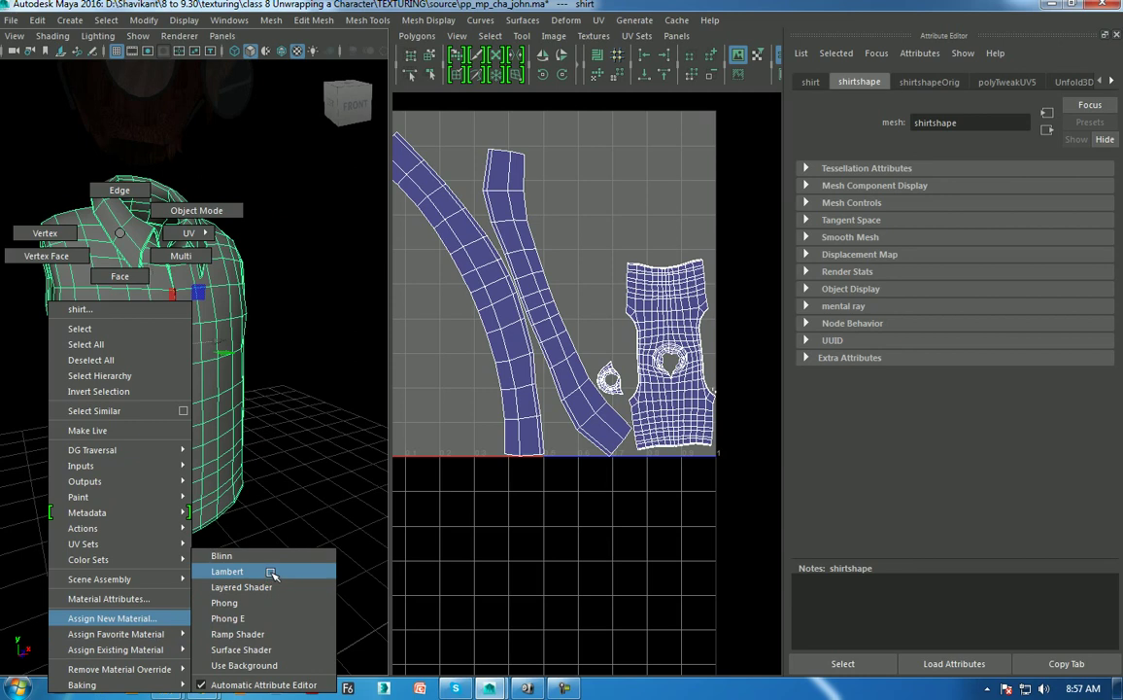
left_click(272, 573)
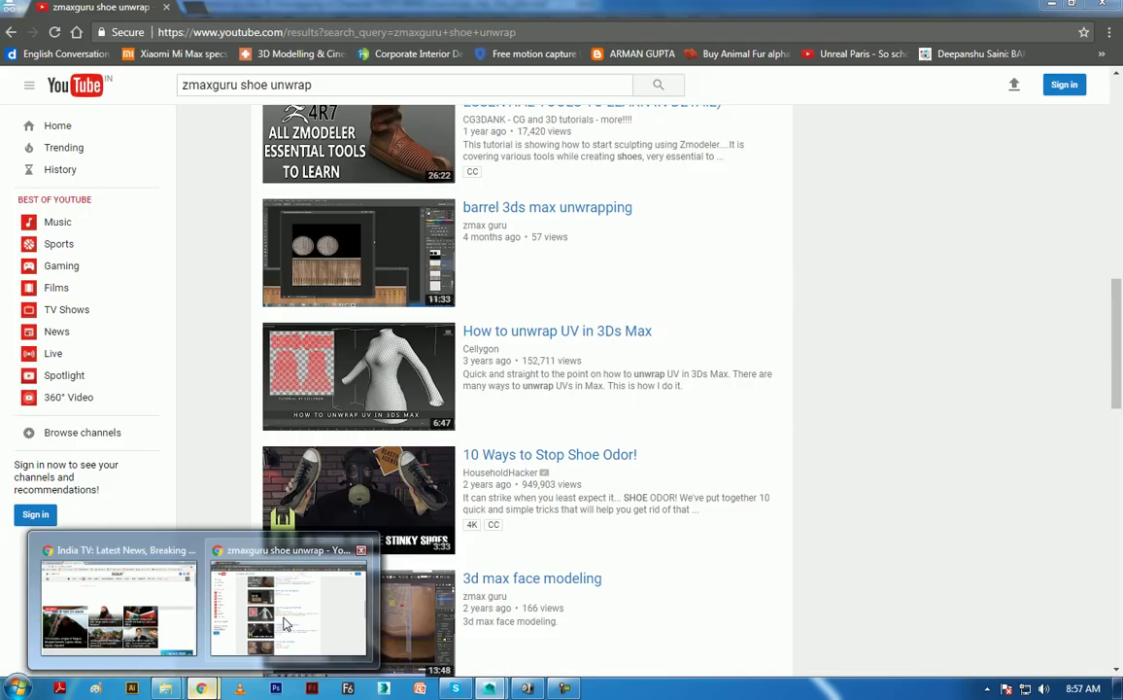
- Search Google for 'checker' in a new incognito tab and open the numbered colour checker image
left_click(292, 583)
key("ctrl+t")
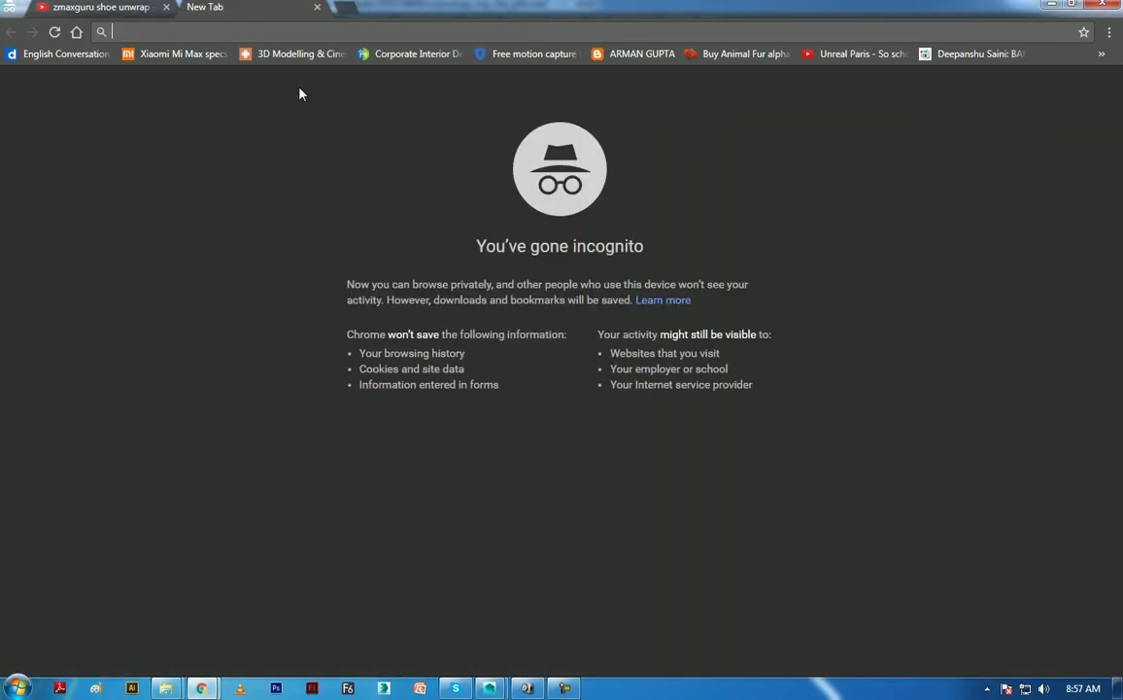
type("google.com")
key("Return")
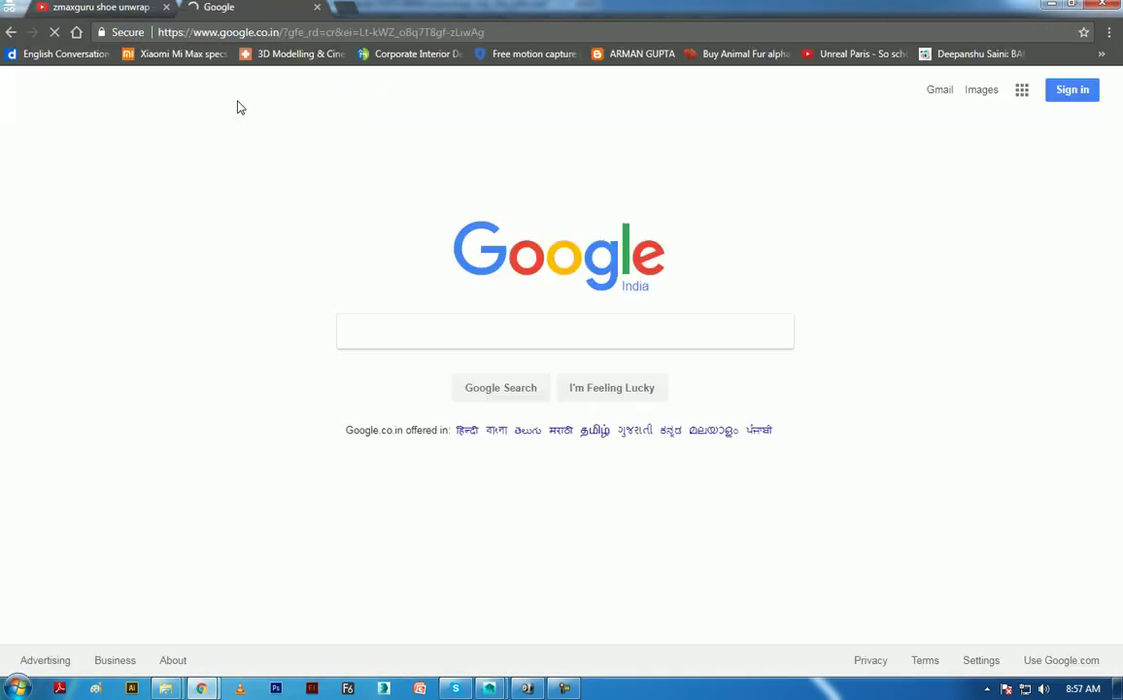
type("checker")
key("Return")
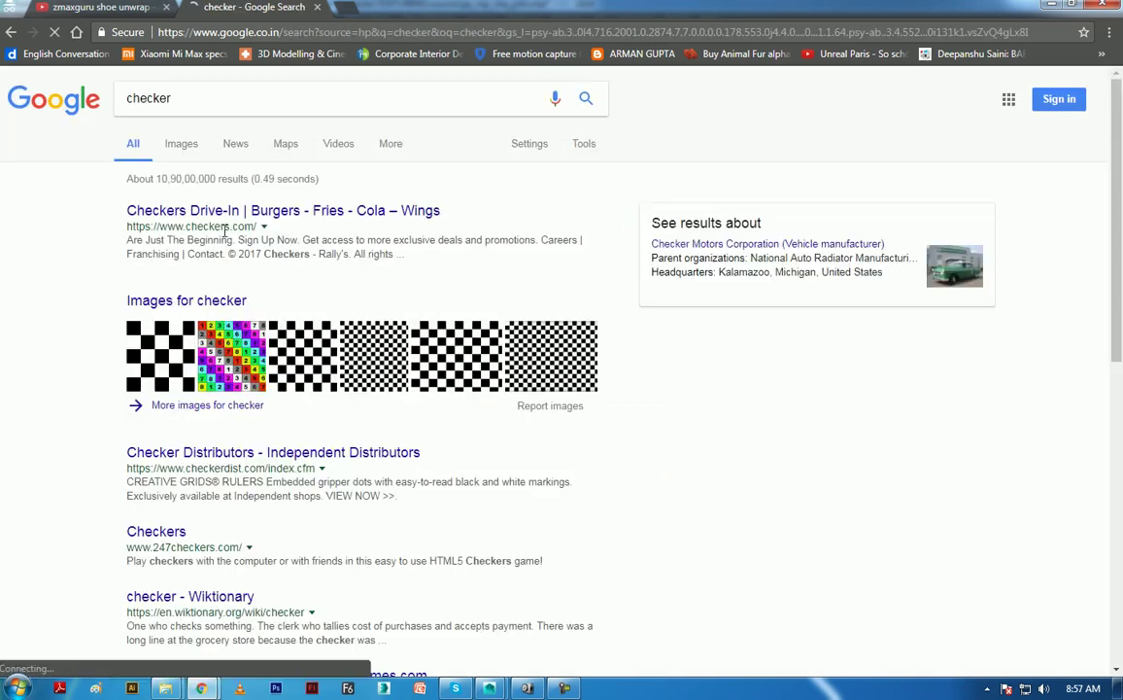
left_click(222, 361)
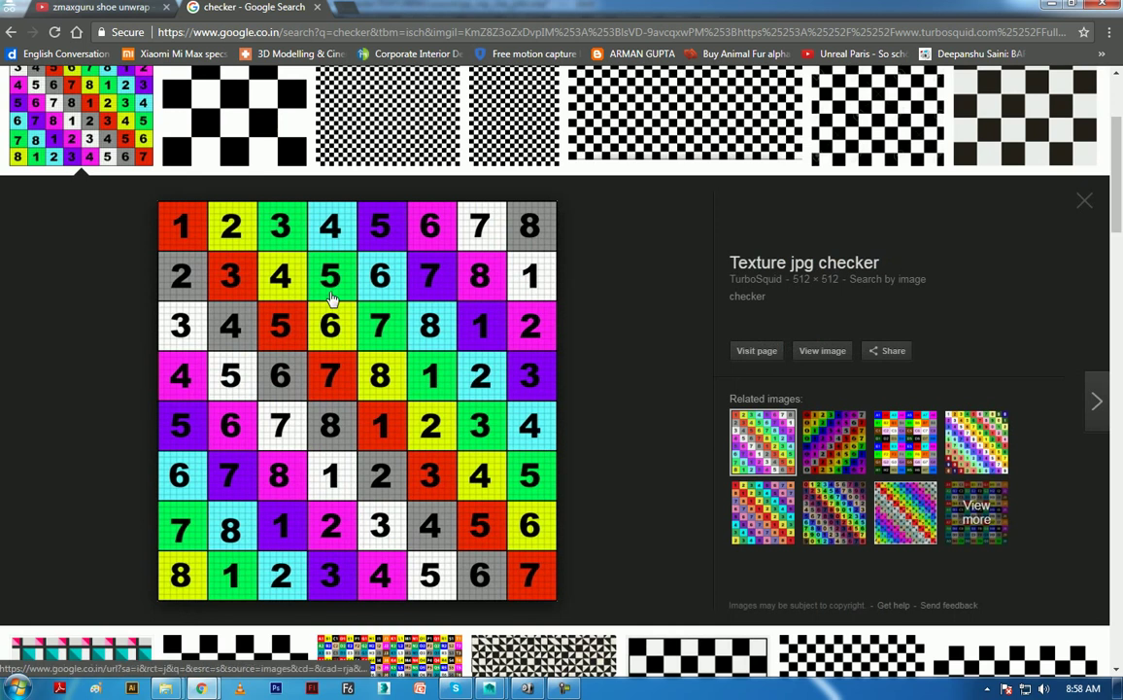
- Save the checker image as a JPEG into the color ref folder
right_click(330, 289)
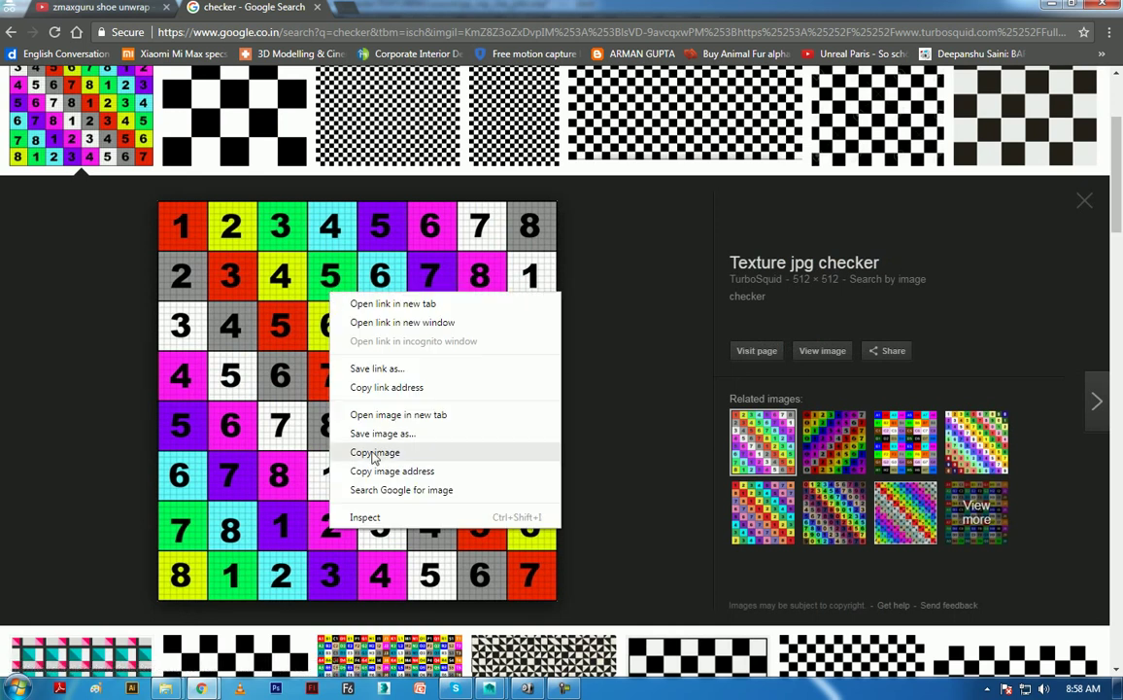
left_click(384, 452)
mouse_move(165, 688)
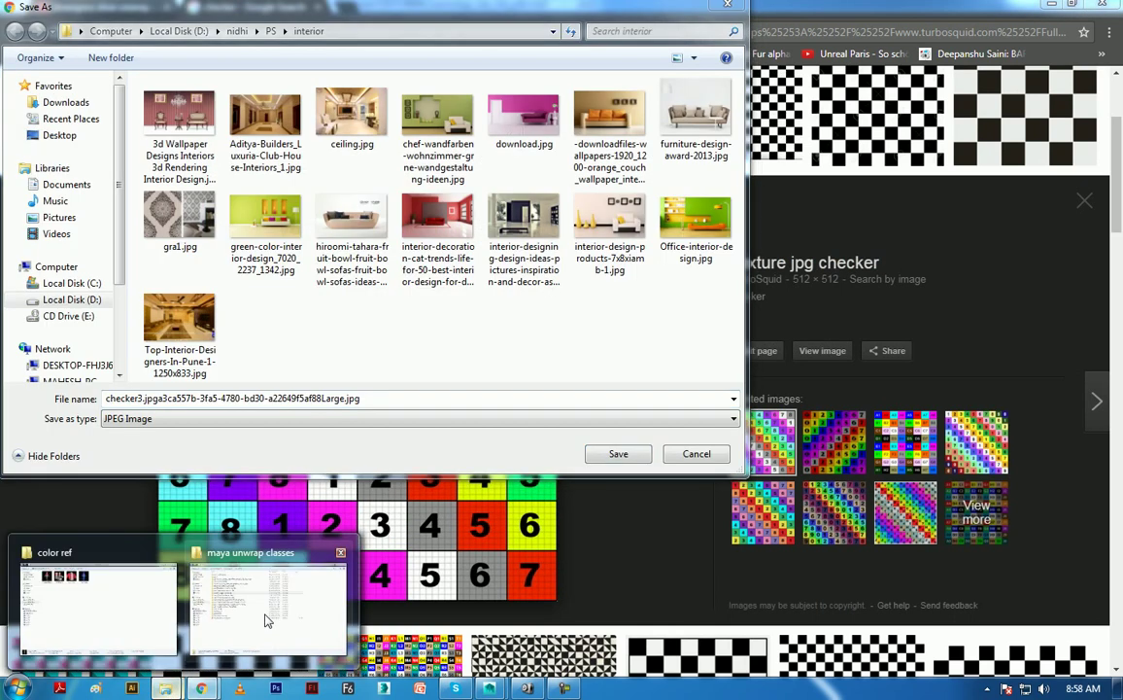
left_click(131, 619)
left_click(724, 26)
left_click(1089, 7)
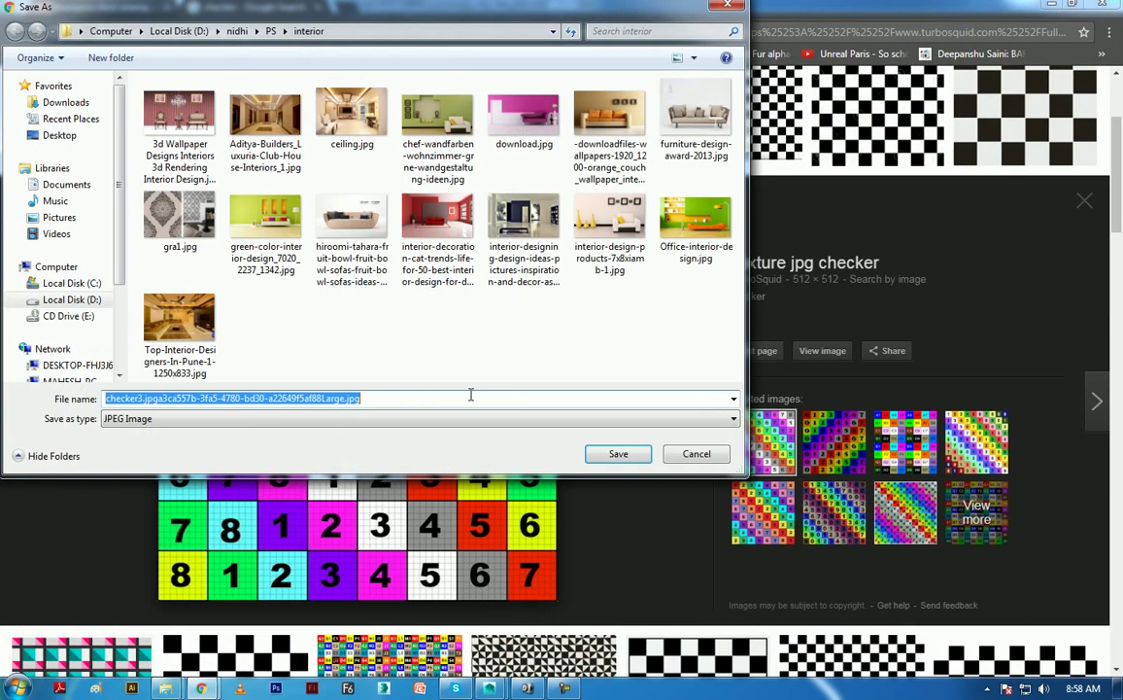
key("ctrl+v")
key("Return")
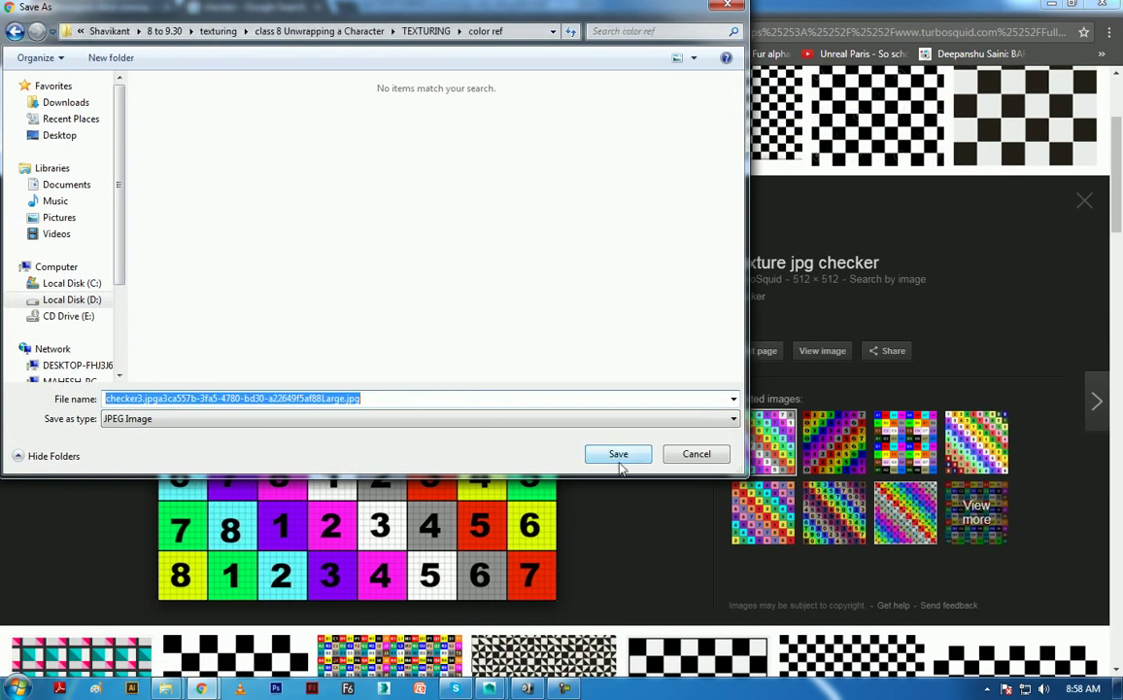
left_click(619, 453)
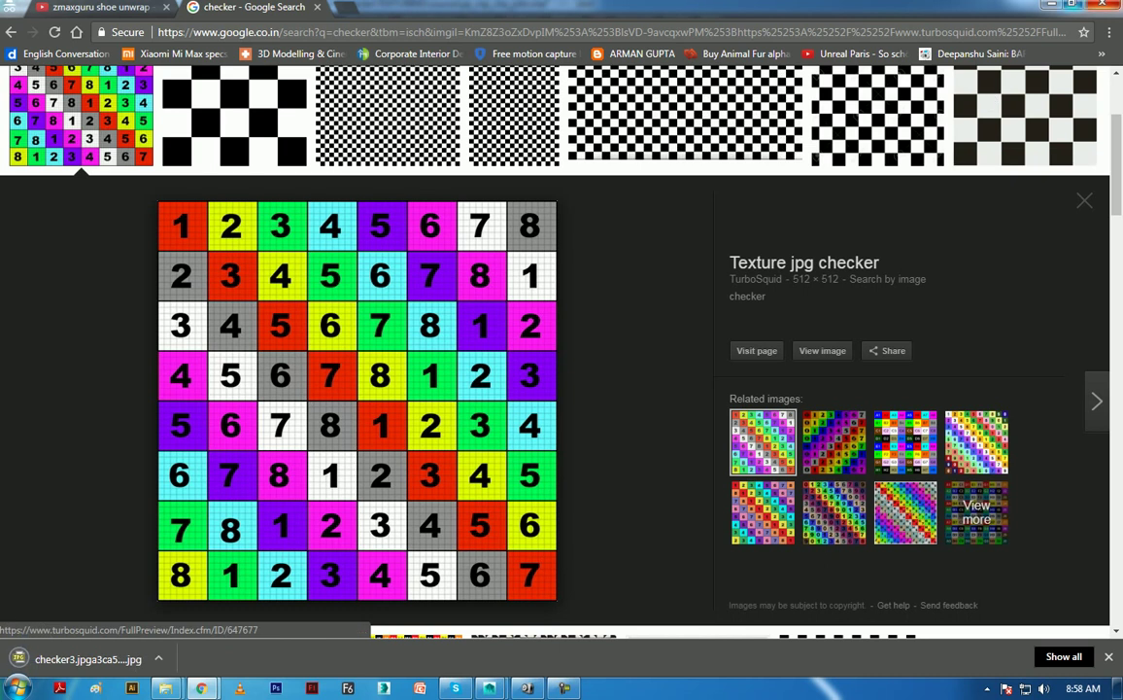
key("alt+Tab")
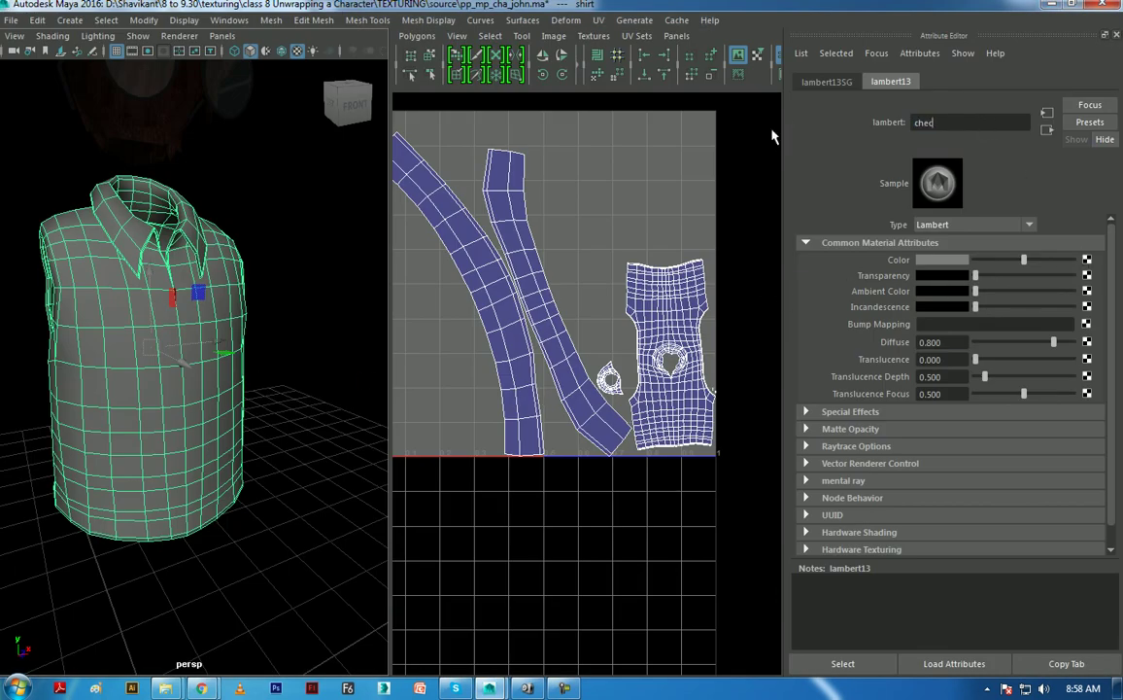
- Name the material 'checker' and load the numbered checker JPG as its colour file texture
key("Return")
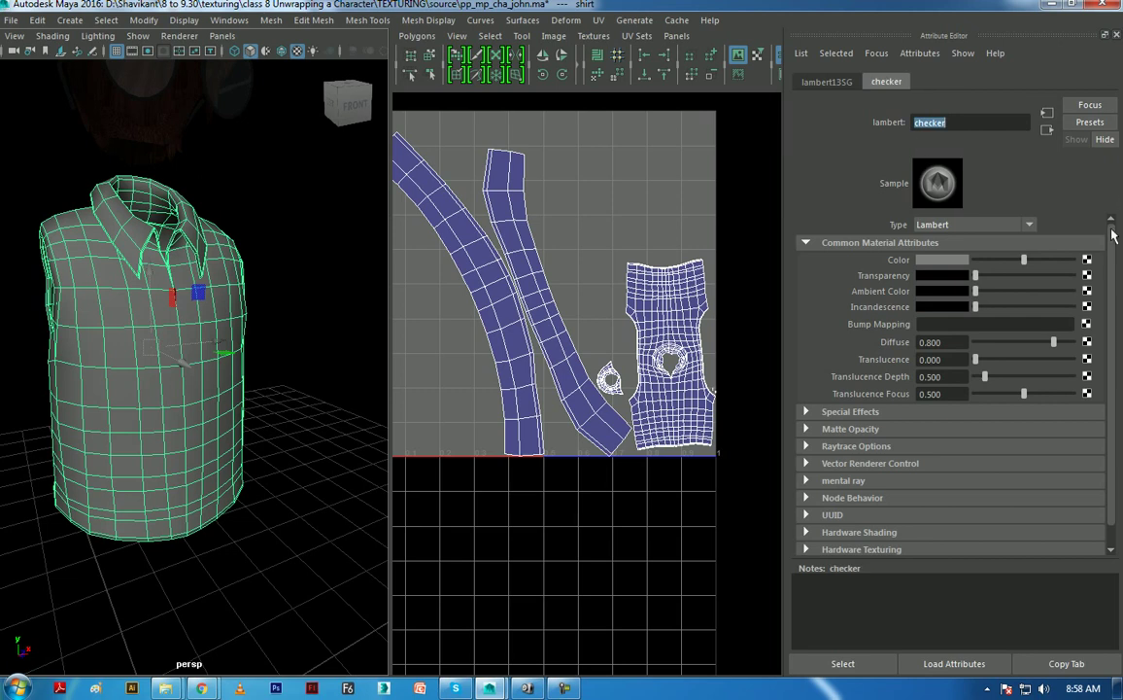
left_click(1086, 261)
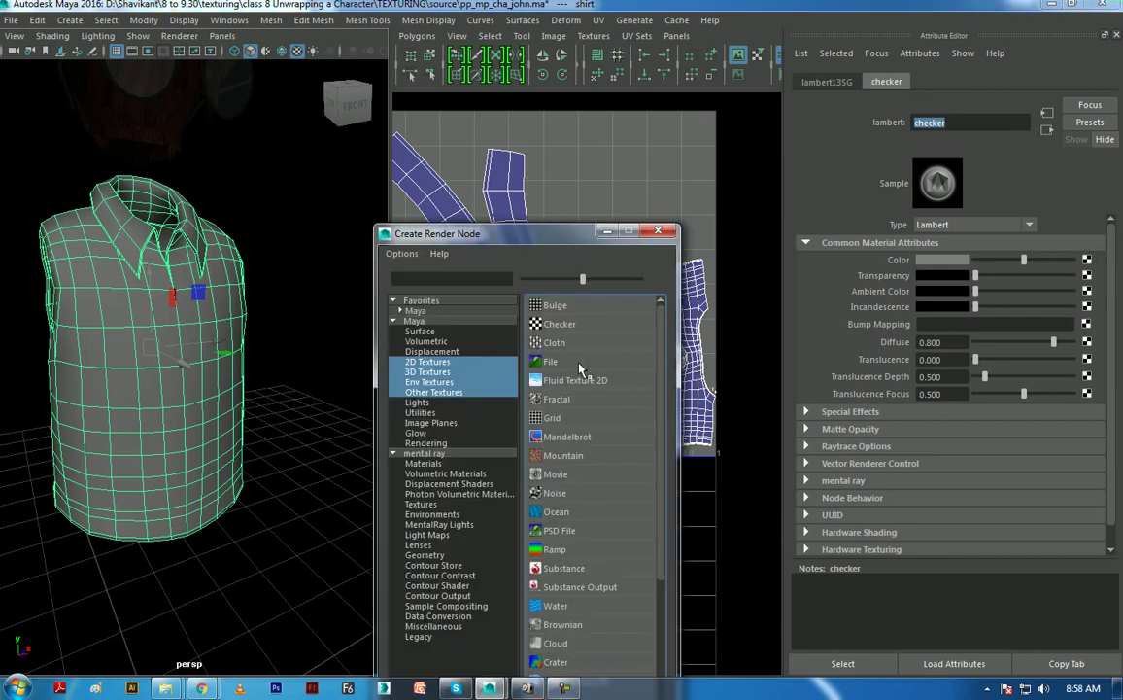
left_click(581, 366)
left_click(1090, 298)
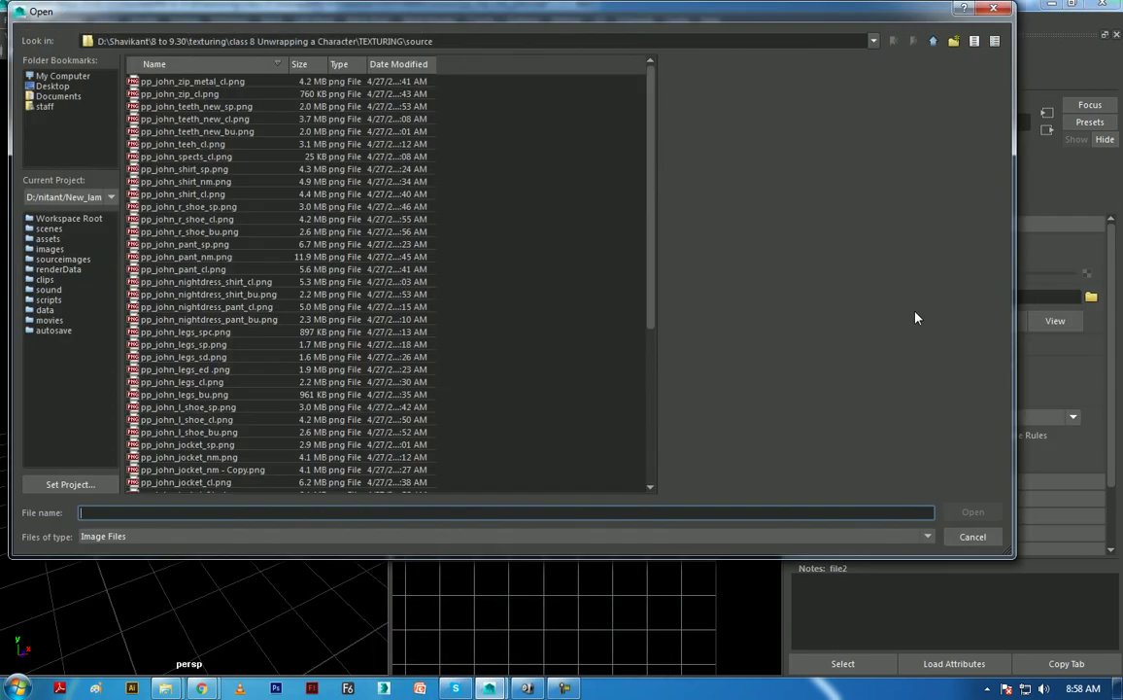
double_click(210, 130)
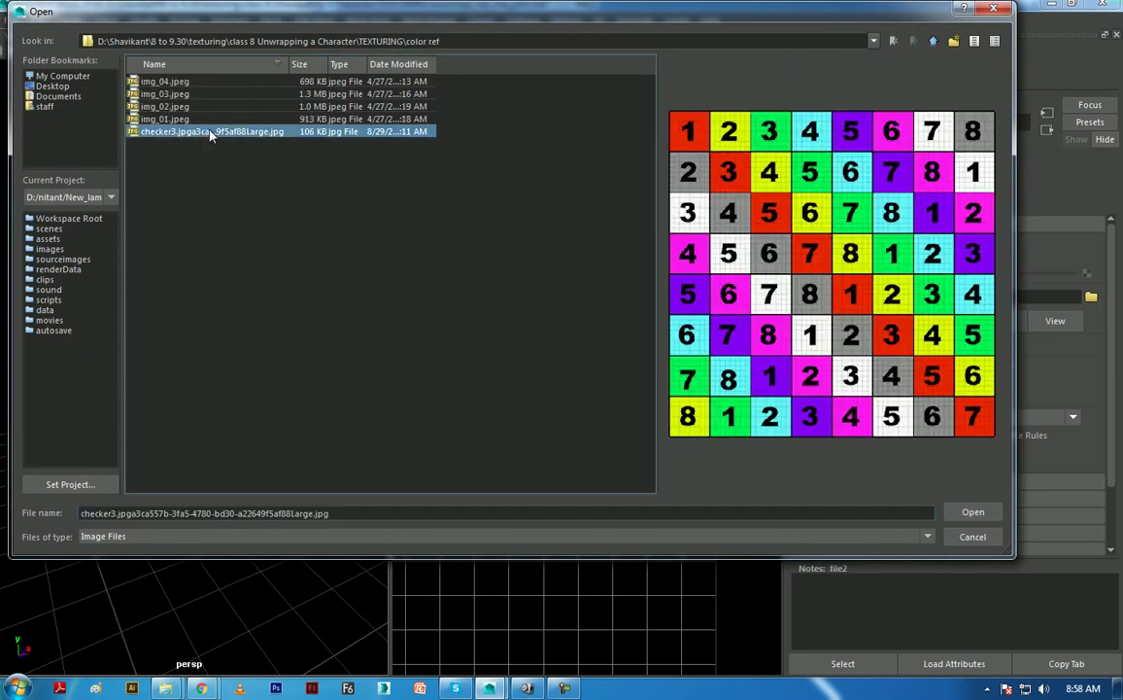
mouse_move(160, 389)
left_mouse_down("alt")
mouse_move(190, 376)
mouse_move(173, 363)
left_mouse_up("alt")
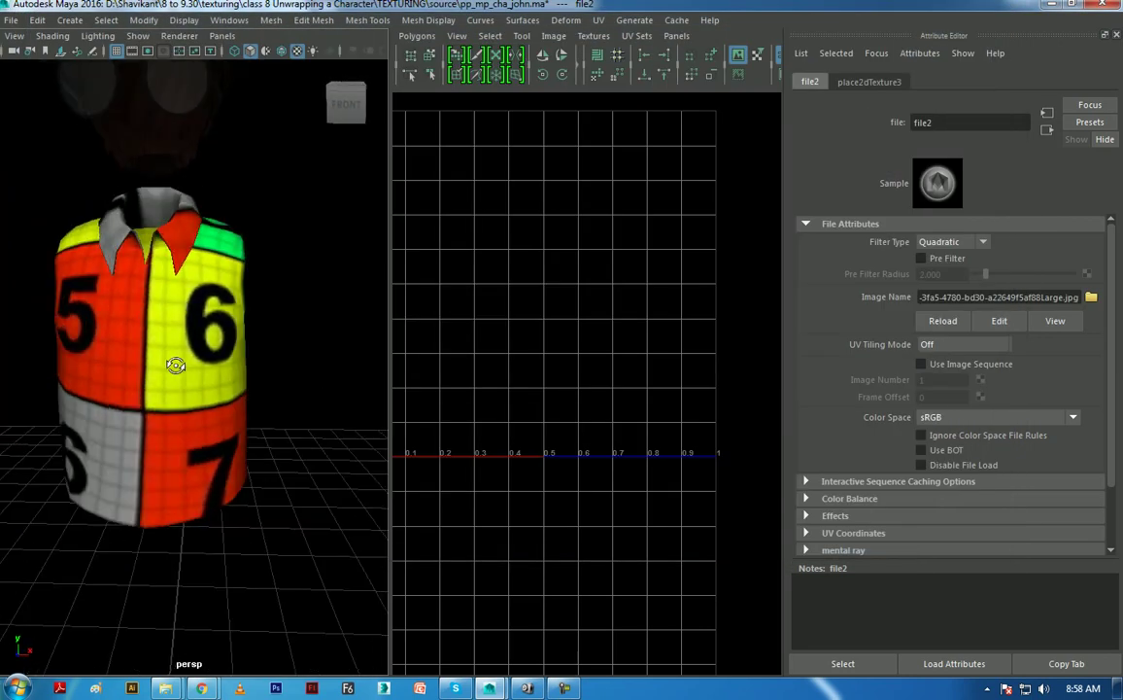
- Tile the checker texture 10 × 10 with place2dTexture3's Repeat UV
left_click(869, 82)
type("10")
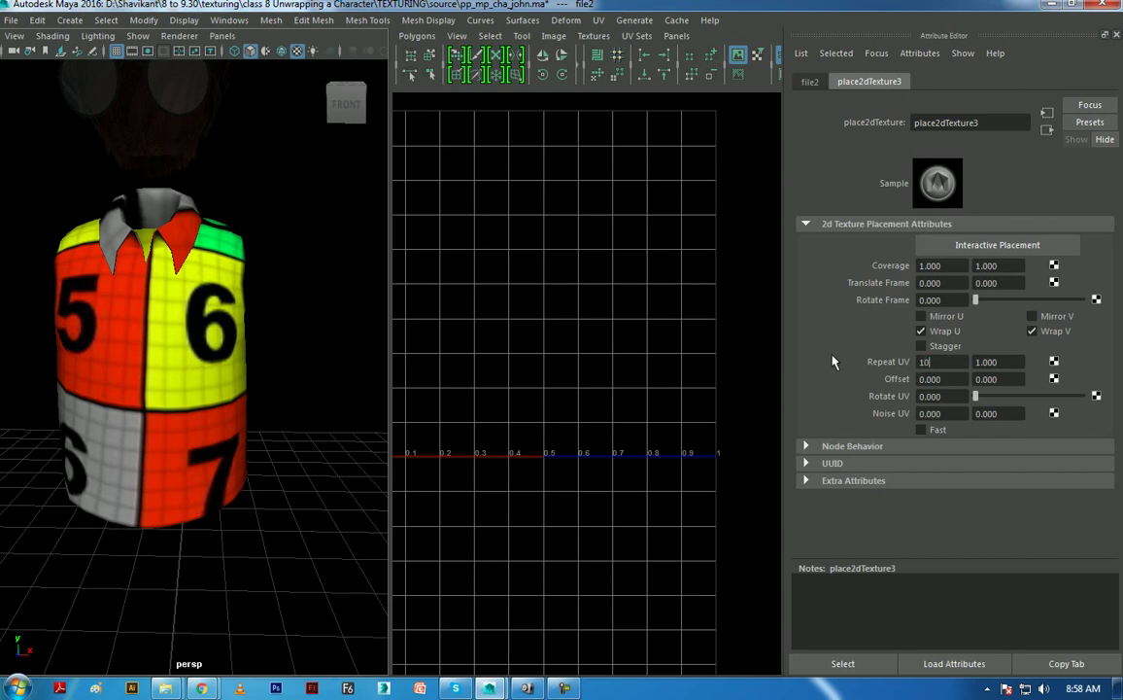
key("Tab")
type("10")
key("Return")
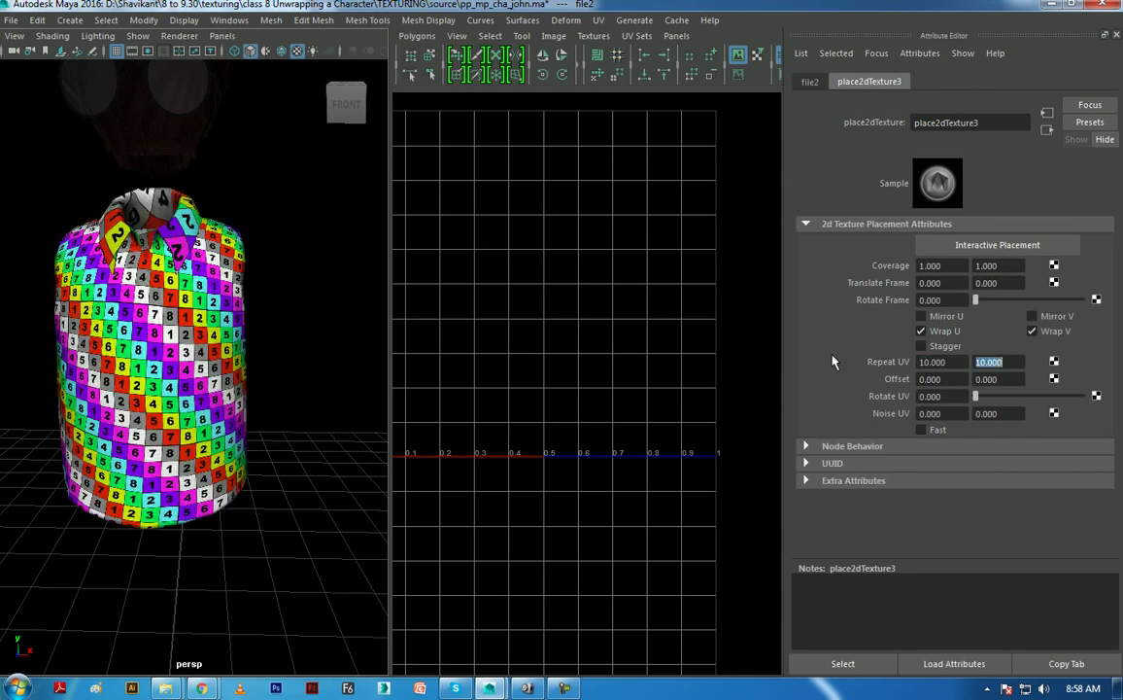
mouse_move(86, 360)
left_mouse_down("alt")
mouse_move(715, 401)
mouse_move(320, 408)
mouse_move(301, 397)
mouse_move(601, 426)
left_mouse_up("alt")
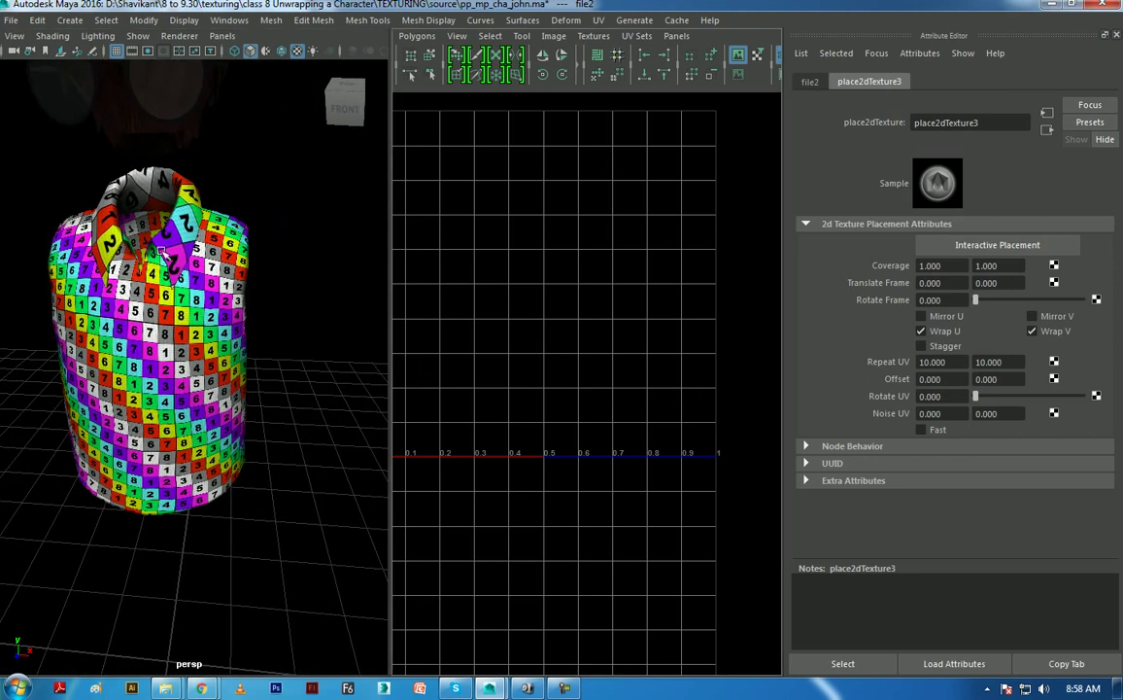
left_click_drag(162, 239, 130, 267, "alt")
- Hide the checker image in the UV editor and select the small ring-shaped UV shell
key("ctrl+z")
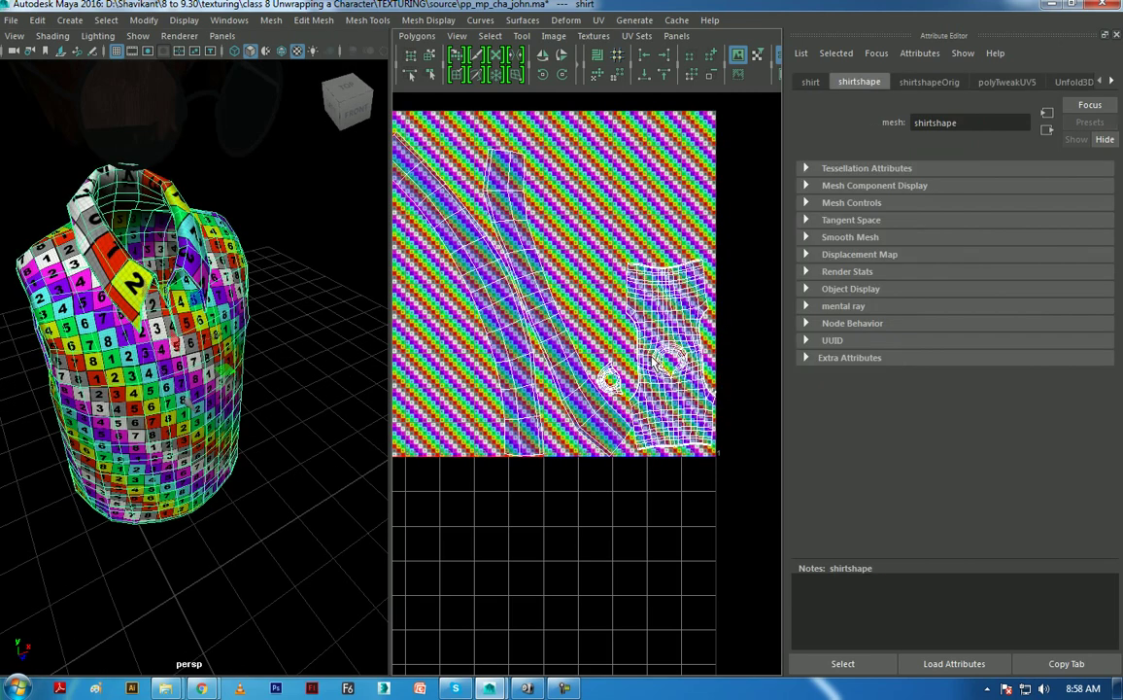
left_click(739, 56)
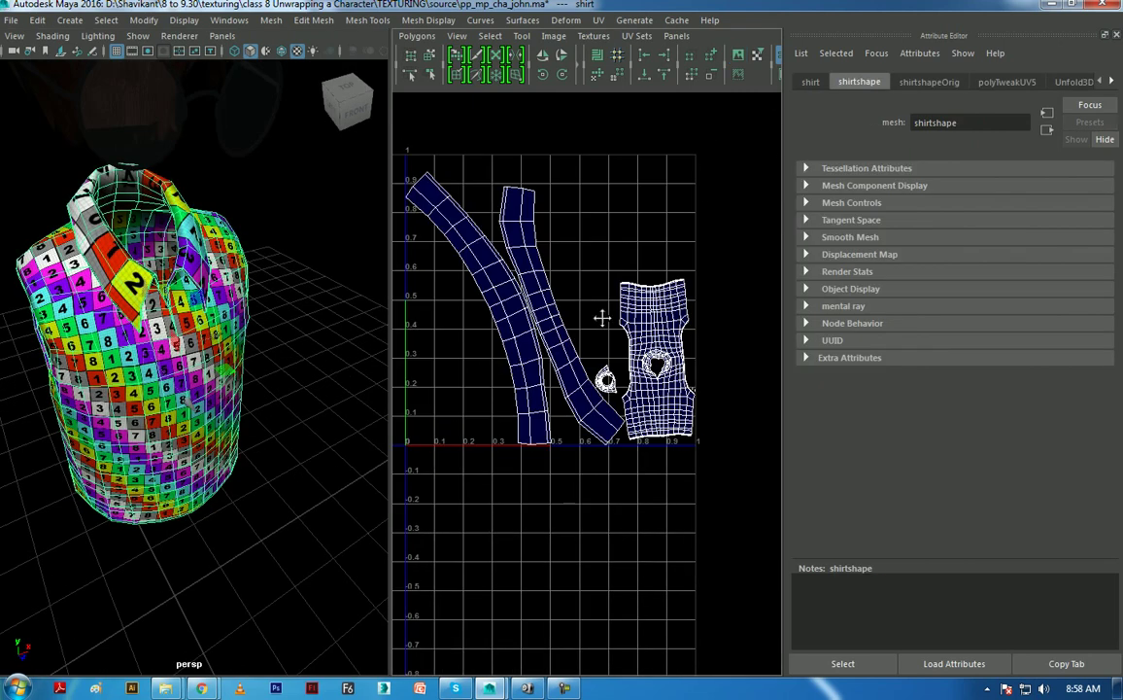
scroll(574, 374, "up", 2)
scroll(570, 369, "up", 2)
scroll(550, 393, "up", 2)
scroll(550, 393, "up", 2)
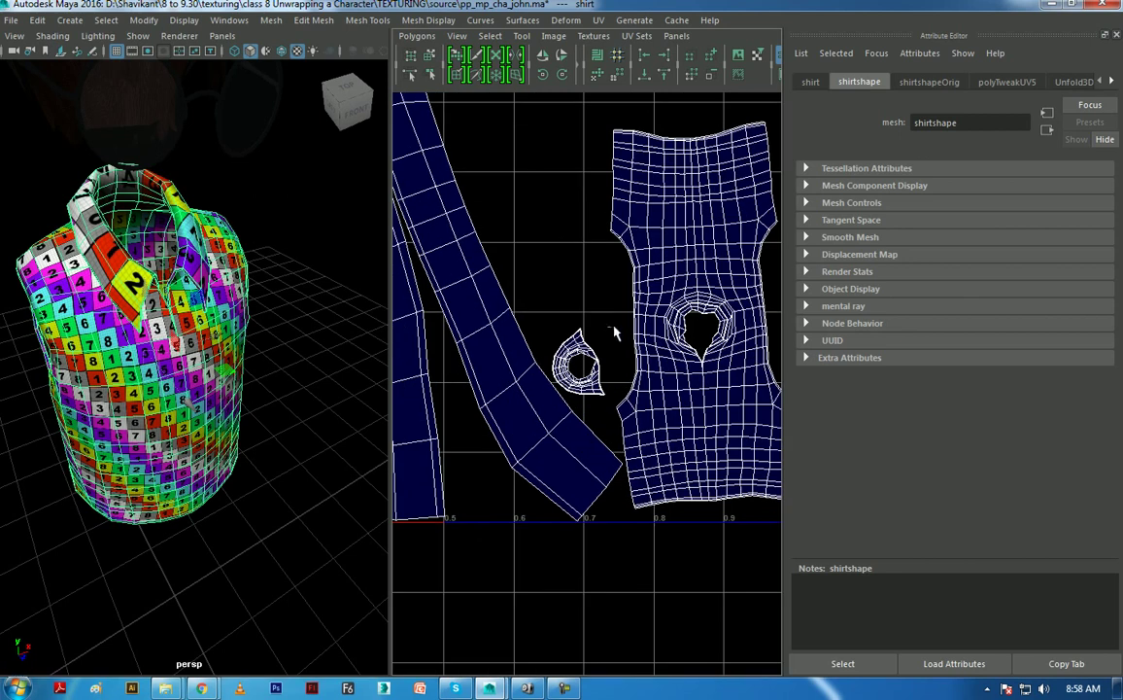
left_click_drag(530, 311, 647, 338)
scroll(547, 419, "up", 2)
scroll(525, 330, "up", 2)
scroll(545, 370, "up", 2)
scroll(622, 477, "up", 2)
scroll(672, 522, "up", 2)
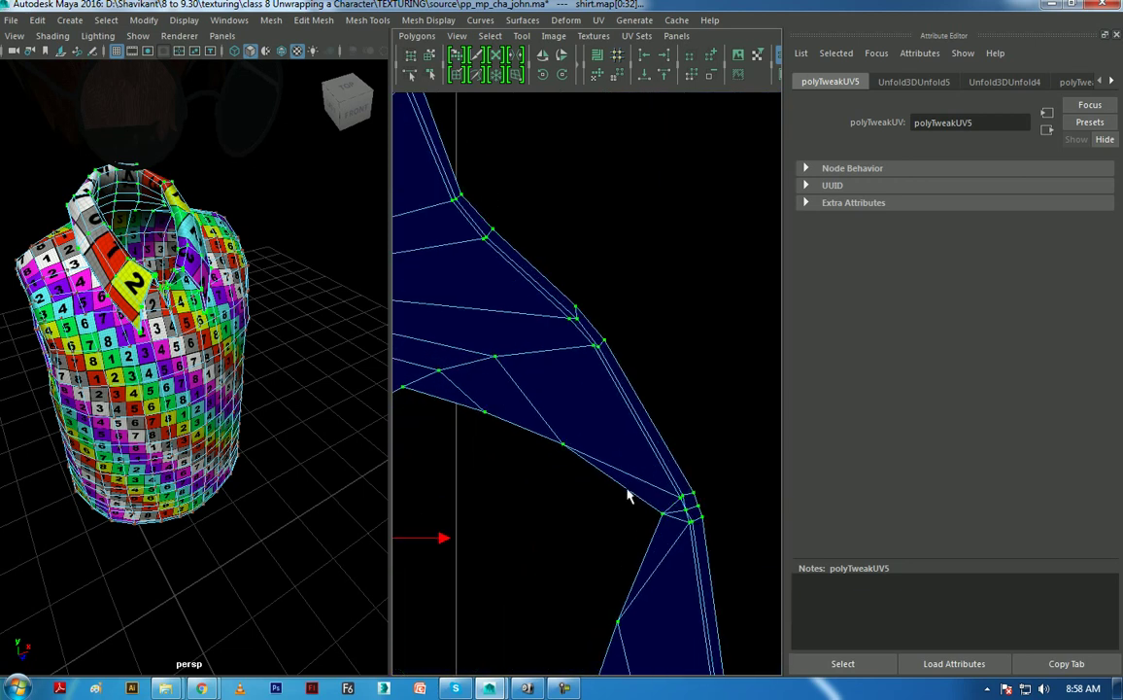
middle_click_drag(672, 522, 624, 430, "alt")
scroll(637, 442, "up", 2)
scroll(615, 422, "up", 1)
- Cut the ring shell's UVs open along one of its edges
right_click_drag(614, 418, 609, 364)
left_click(618, 439)
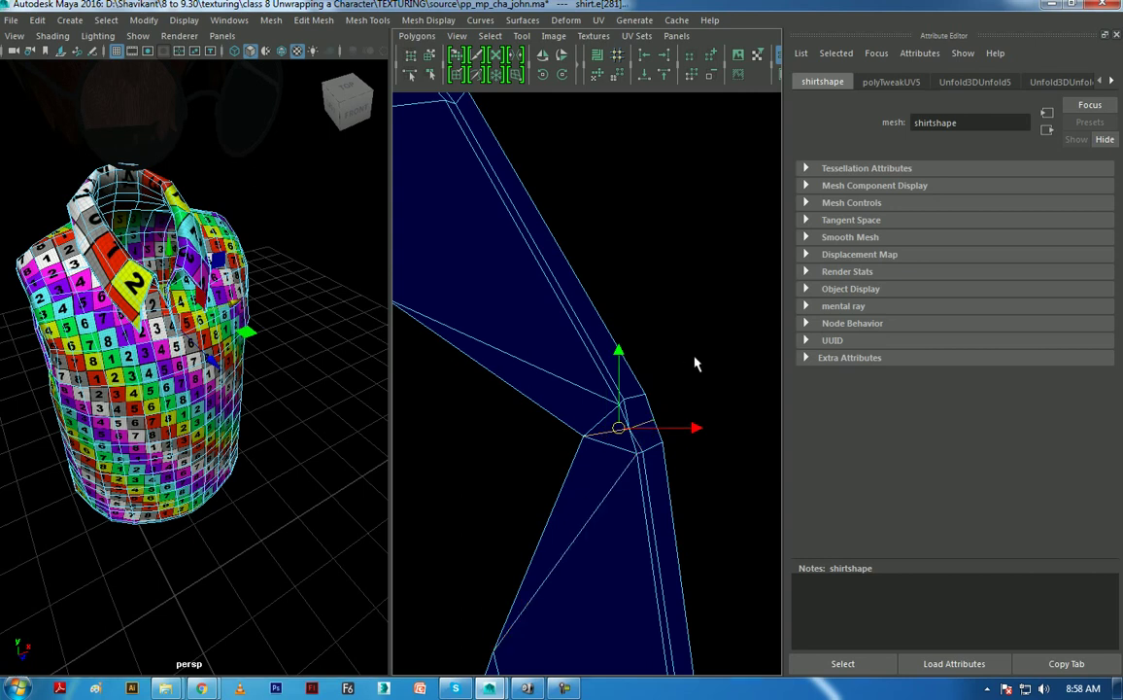
right_click_drag(694, 364, 614, 359, "shift")
left_click(570, 689)
left_click(569, 690)
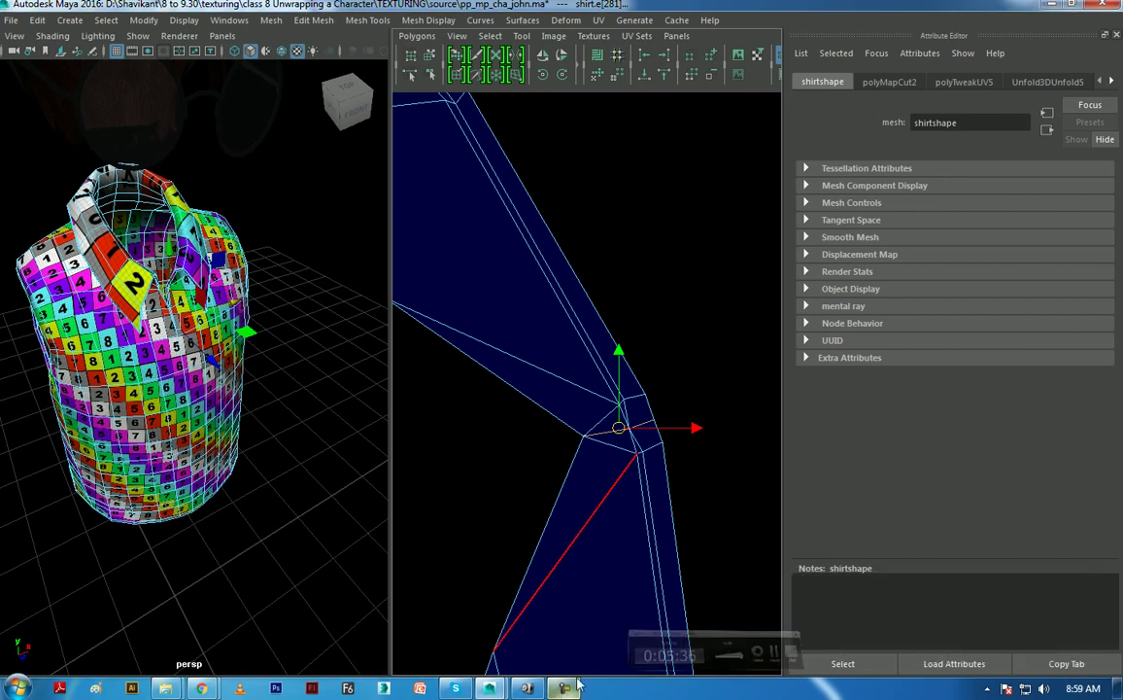
- Select the cut ring shell, unfold it into a flat strip and move it beside the body panel
left_click_drag(642, 522, 574, 395, "alt")
scroll(573, 393, "down", 3)
scroll(564, 292, "down", 3)
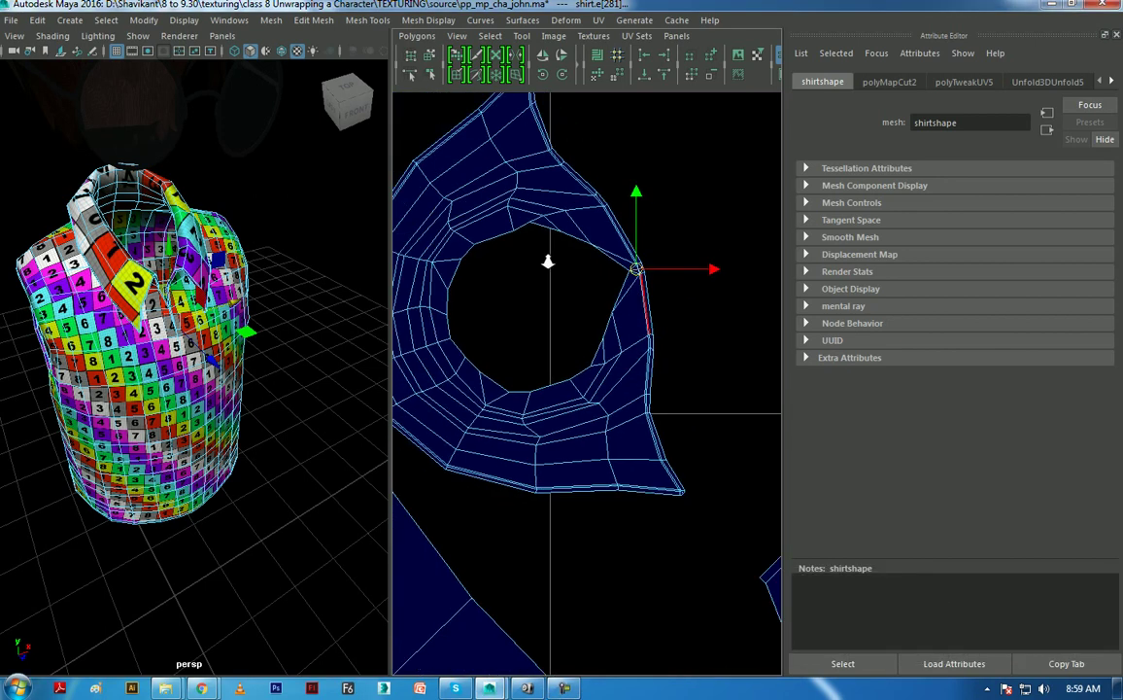
right_click_drag(625, 351, 698, 357)
double_click(667, 333)
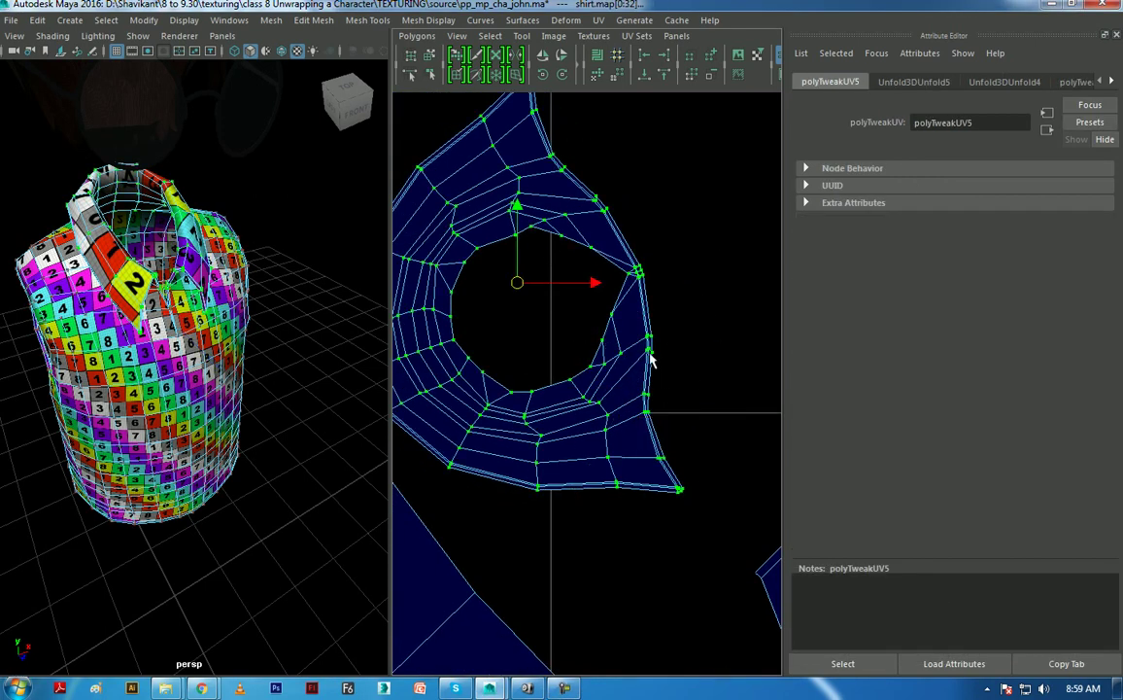
key("ctrl+z")
key("ctrl+z")
scroll(544, 352, "down", 3)
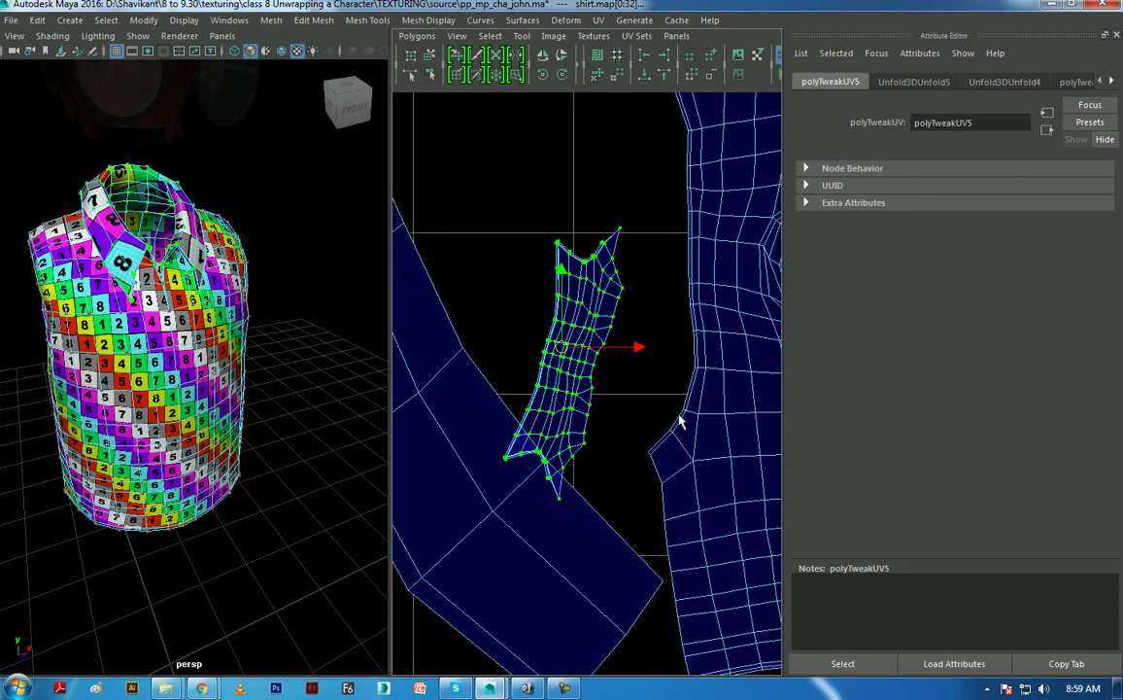
middle_click_drag(645, 362, 591, 398, "alt")
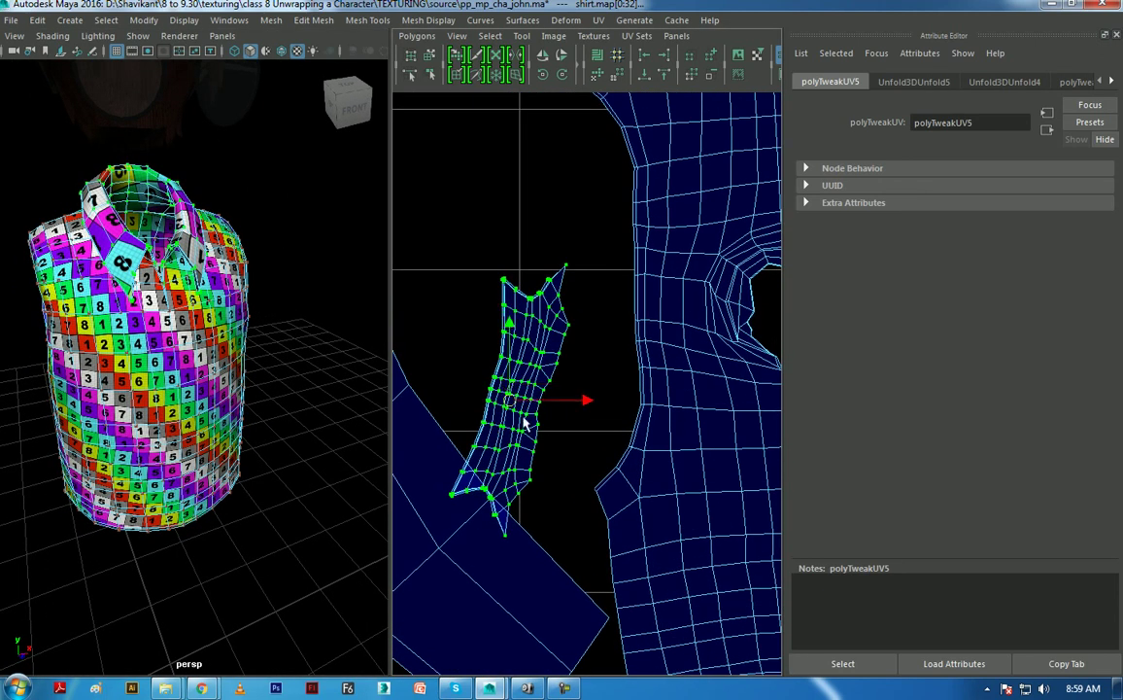
mouse_move(507, 408)
left_mouse_down()
mouse_move(523, 323)
mouse_move(510, 325)
left_mouse_up()
scroll(588, 402, "down", 3)
mouse_move(194, 321)
left_mouse_down("alt")
mouse_move(241, 319)
mouse_move(192, 530)
left_mouse_up("alt")
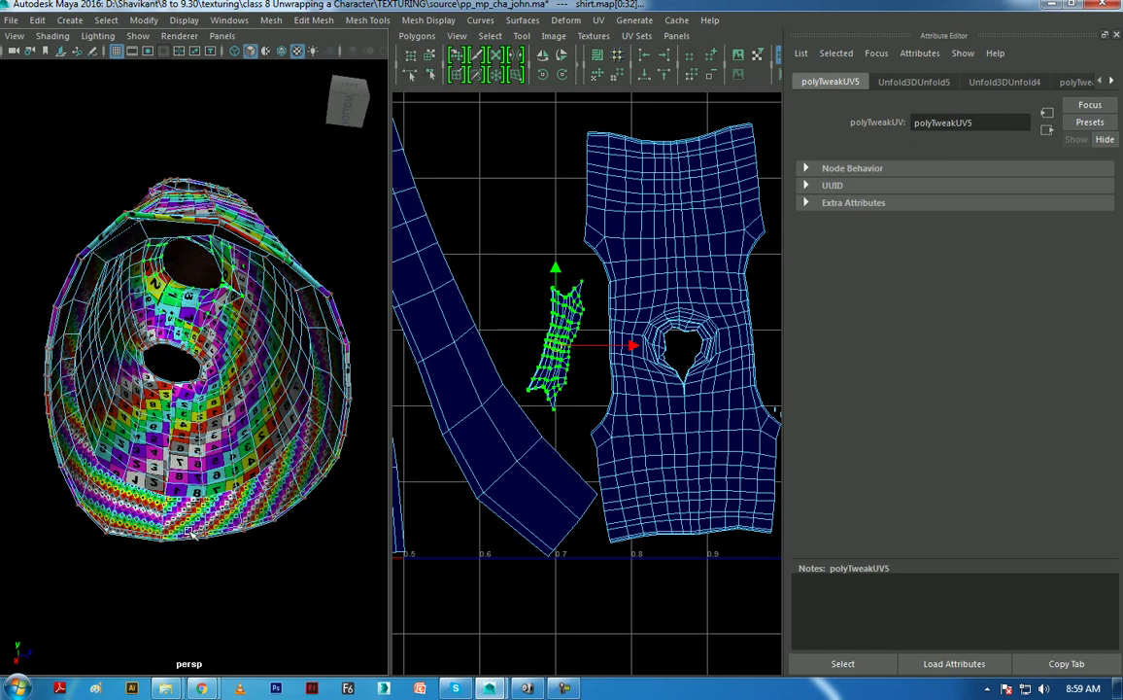
- Select the two long strip shells, shrink them and move them below the body shell
scroll(533, 319, "down", 2)
middle_click_drag(544, 321, 657, 294, "alt")
left_click_drag(657, 293, 533, 459)
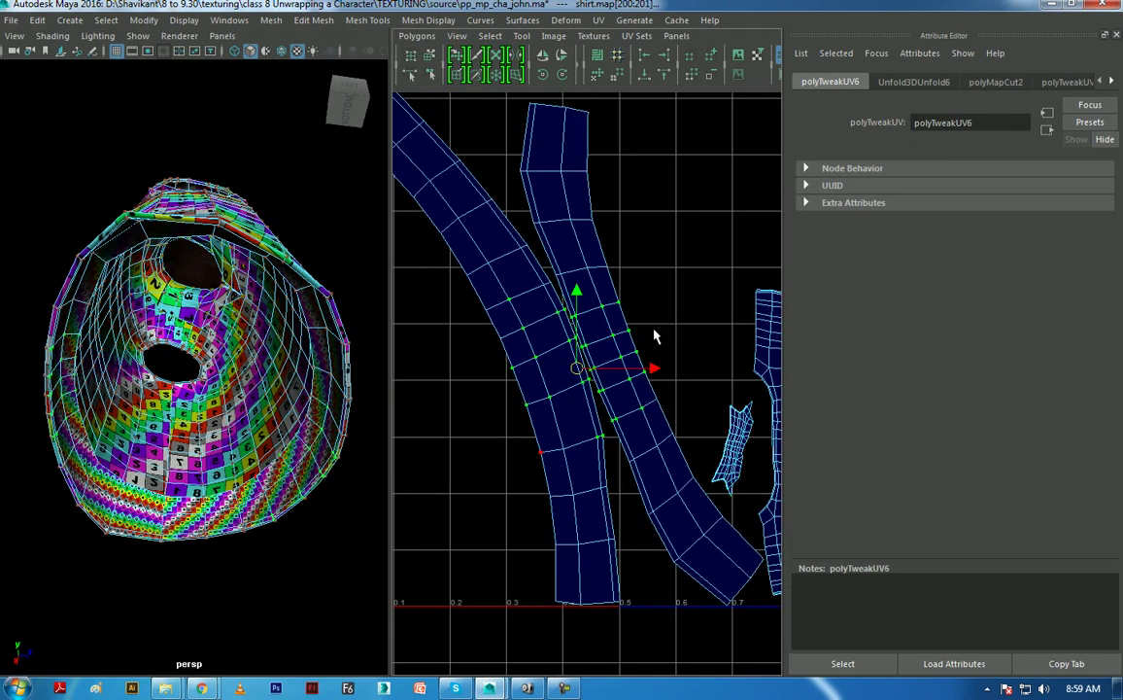
middle_click_drag(630, 433, 539, 401, "alt")
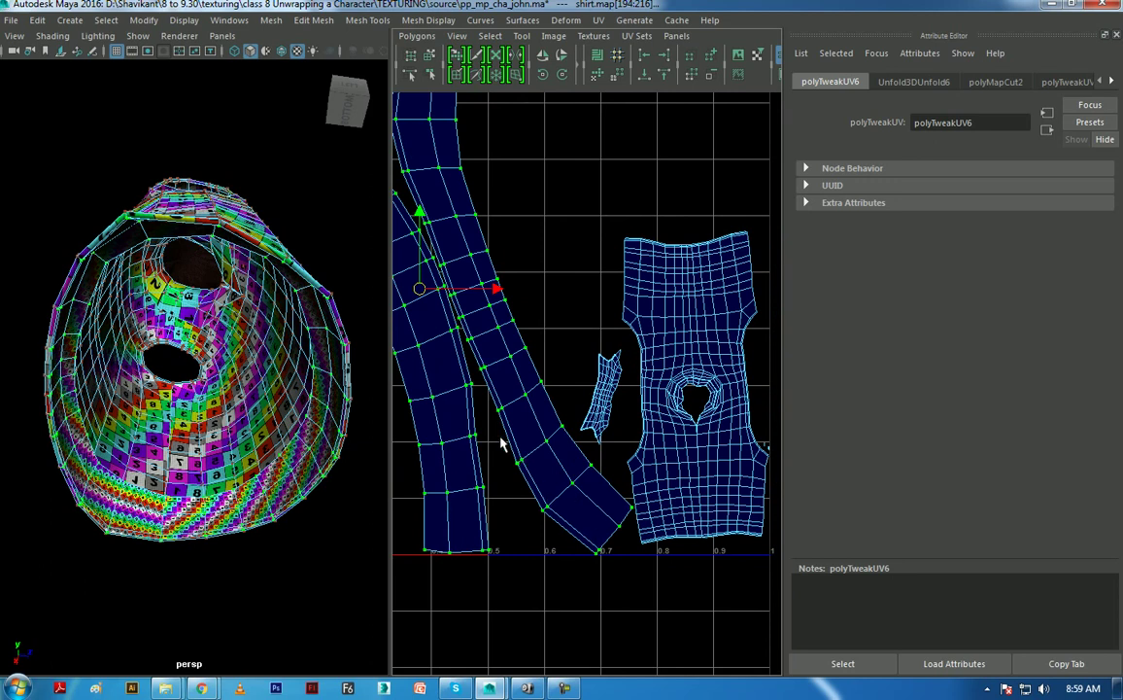
key("r")
mouse_move(419, 290)
left_mouse_down()
mouse_move(407, 327)
mouse_move(547, 496)
mouse_move(707, 603)
left_mouse_up()
key("w")
middle_click_drag(707, 602, 561, 520, "alt")
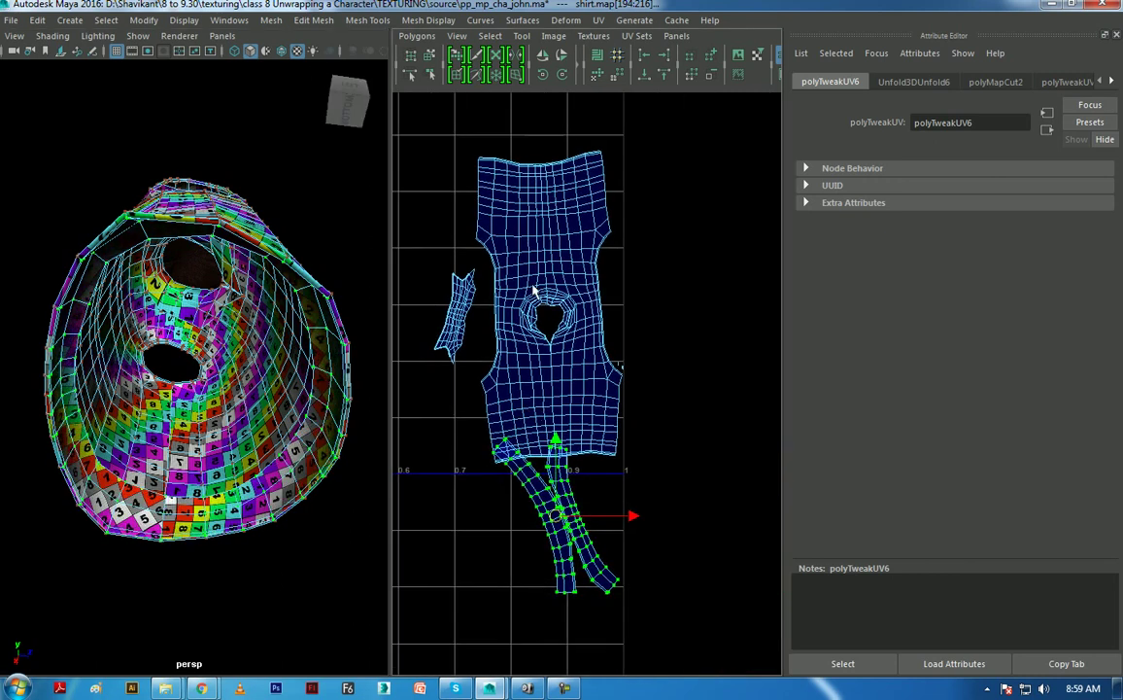
- Turn the strips horizontal, straighten their bend and shrink them slightly more
left_click(543, 80)
left_click(542, 81)
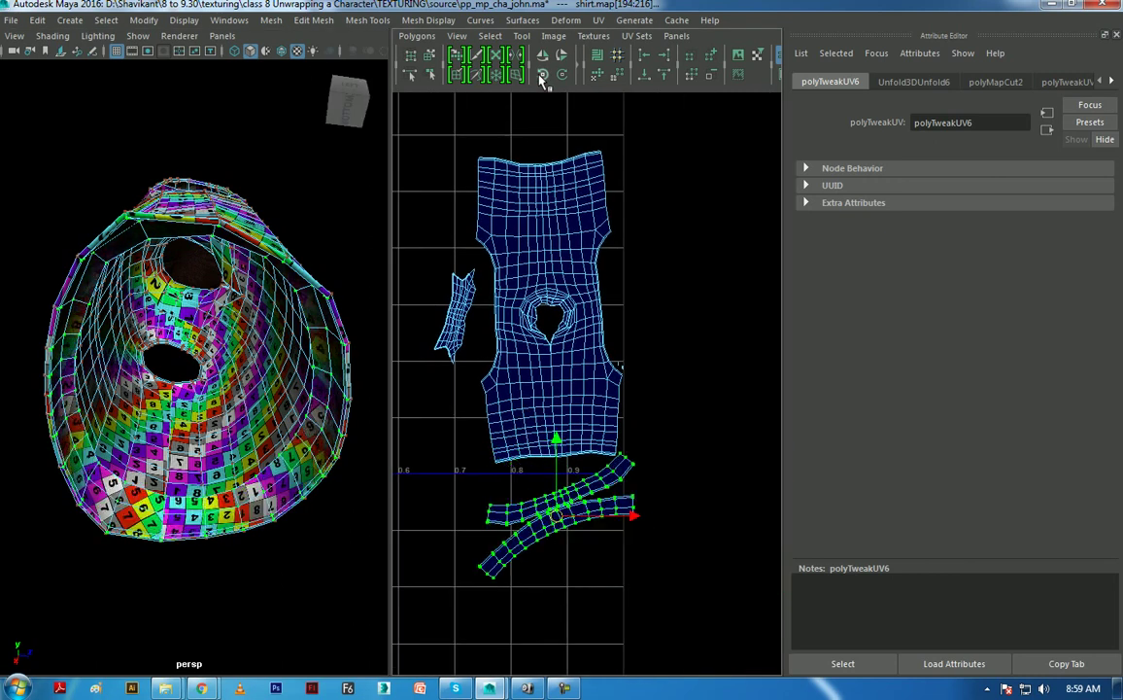
right_click_drag(612, 413, 627, 557, "alt")
left_click_drag(541, 579, 542, 548)
left_click_drag(595, 508, 615, 522)
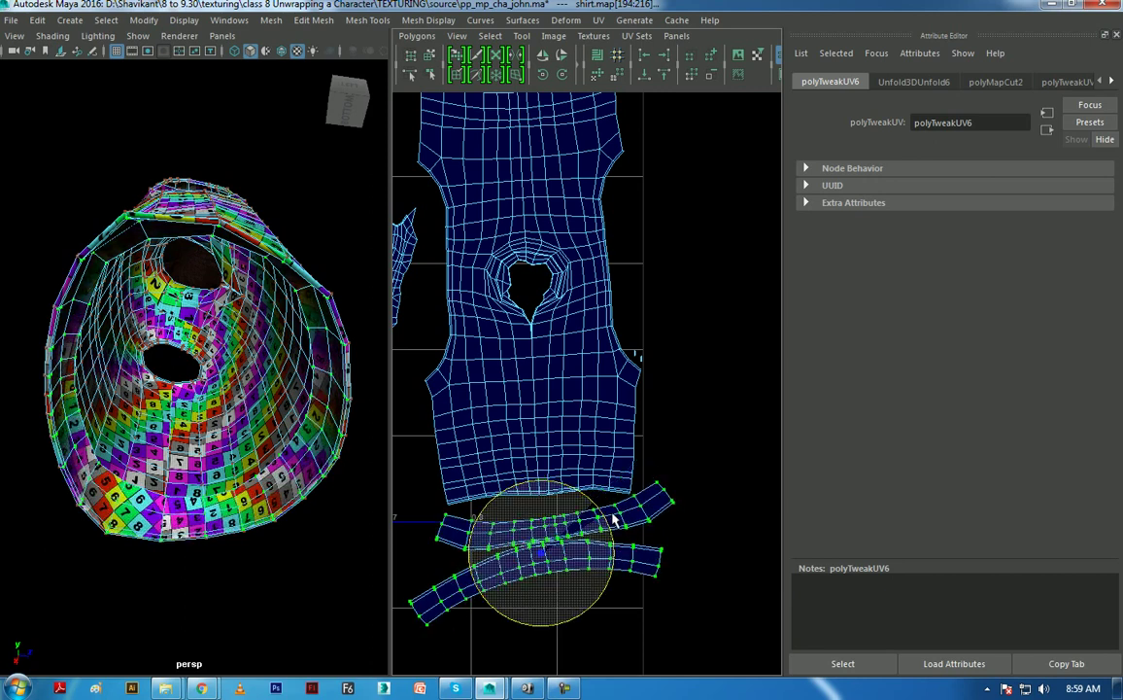
key("r")
left_click_drag(545, 557, 524, 568)
key("w")
scroll(578, 500, "up", 2)
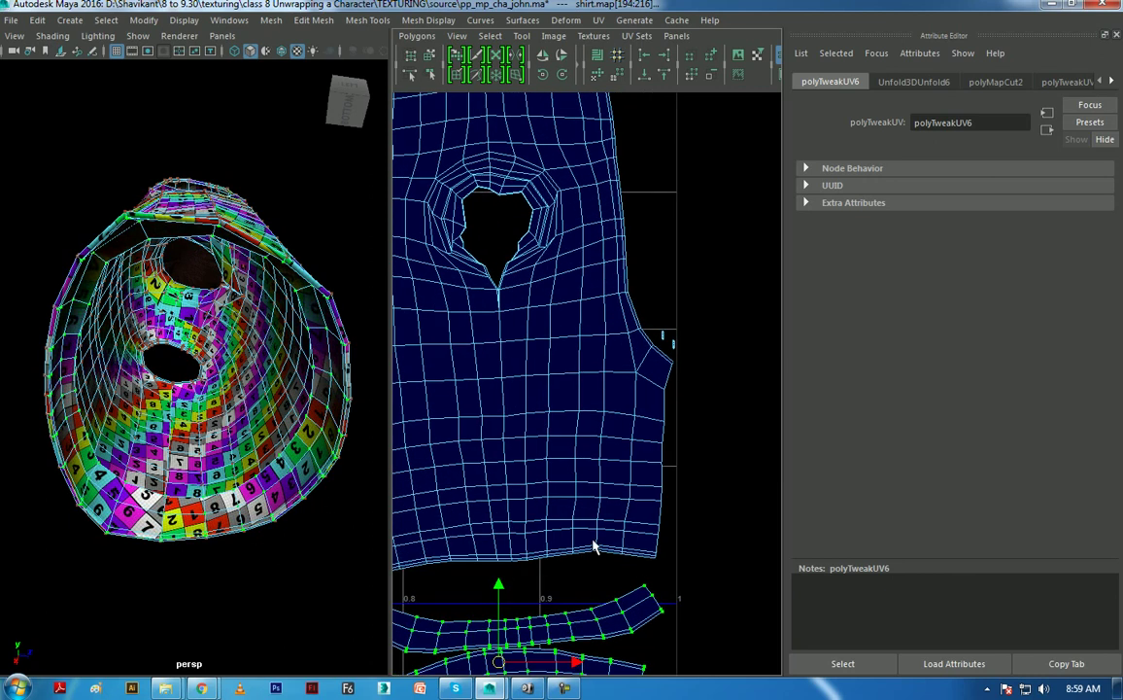
scroll(588, 466, "up", 2)
middle_click_drag(597, 469, 579, 453, "alt")
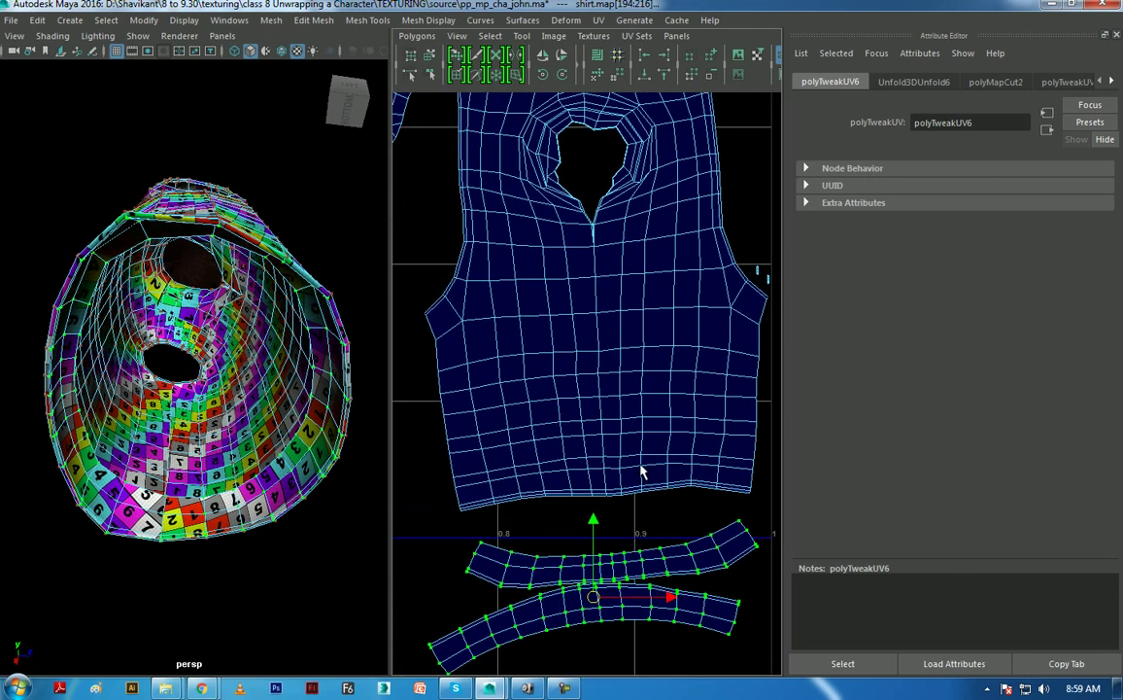
right_click(583, 435)
- Select the body shell's bottom edge and sew the lower strip onto it
left_click(614, 446)
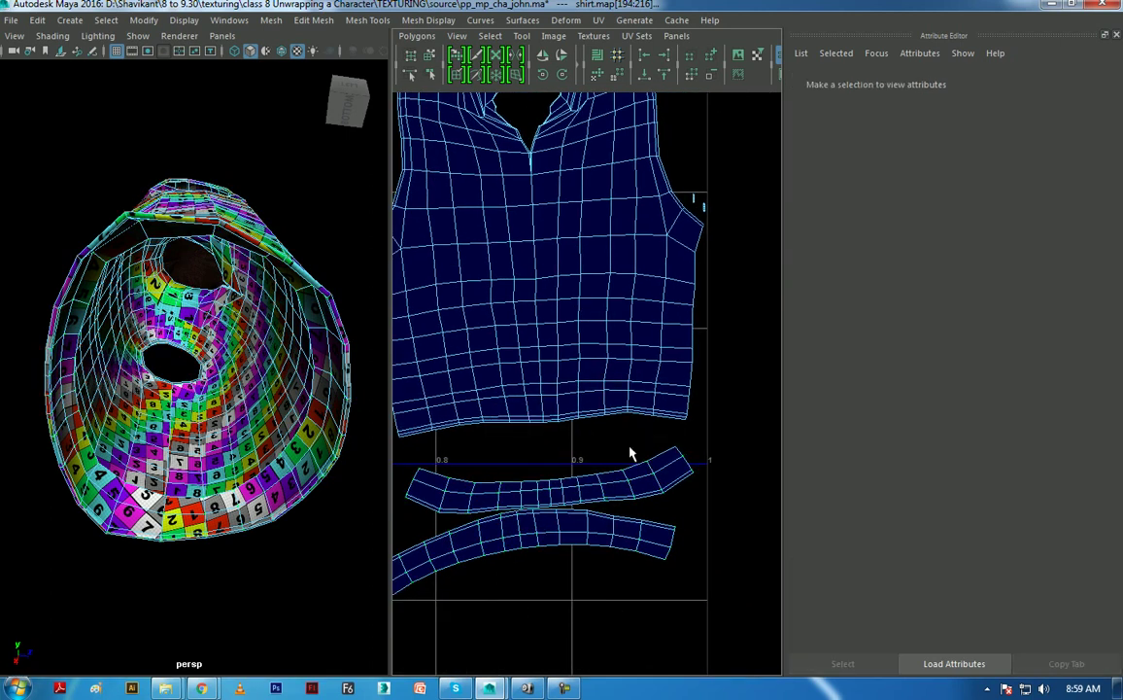
left_click(669, 424)
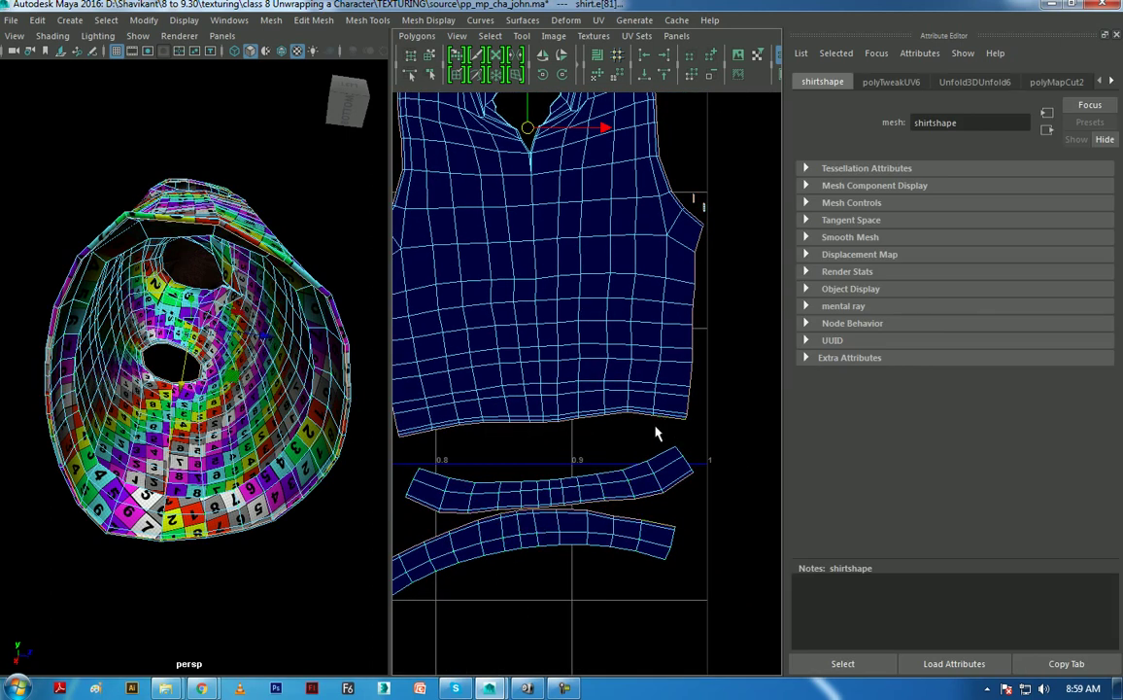
middle_click_drag(616, 309, 656, 416, "alt")
key("space")
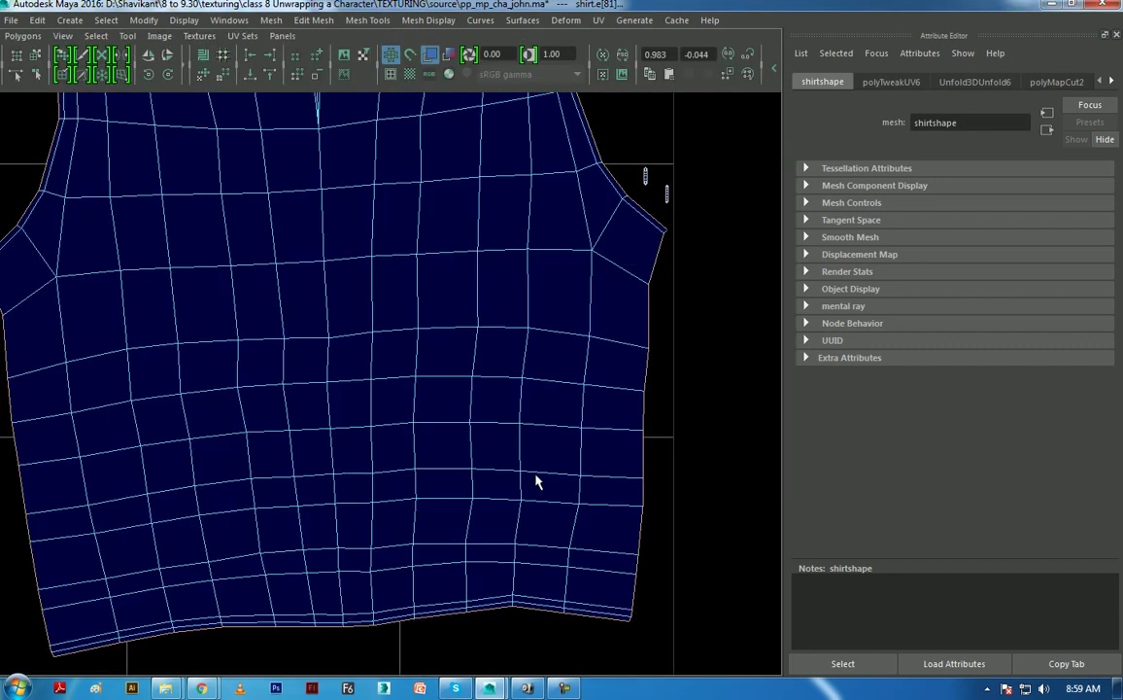
middle_click_drag(471, 396, 477, 159, "alt")
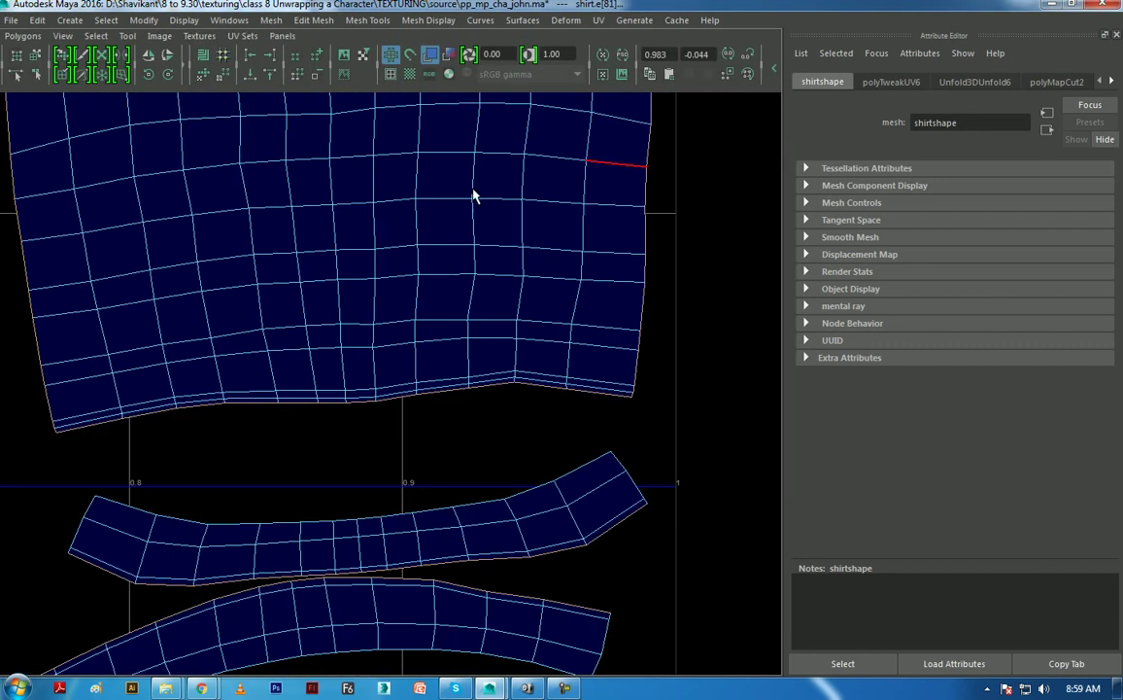
left_click(641, 394)
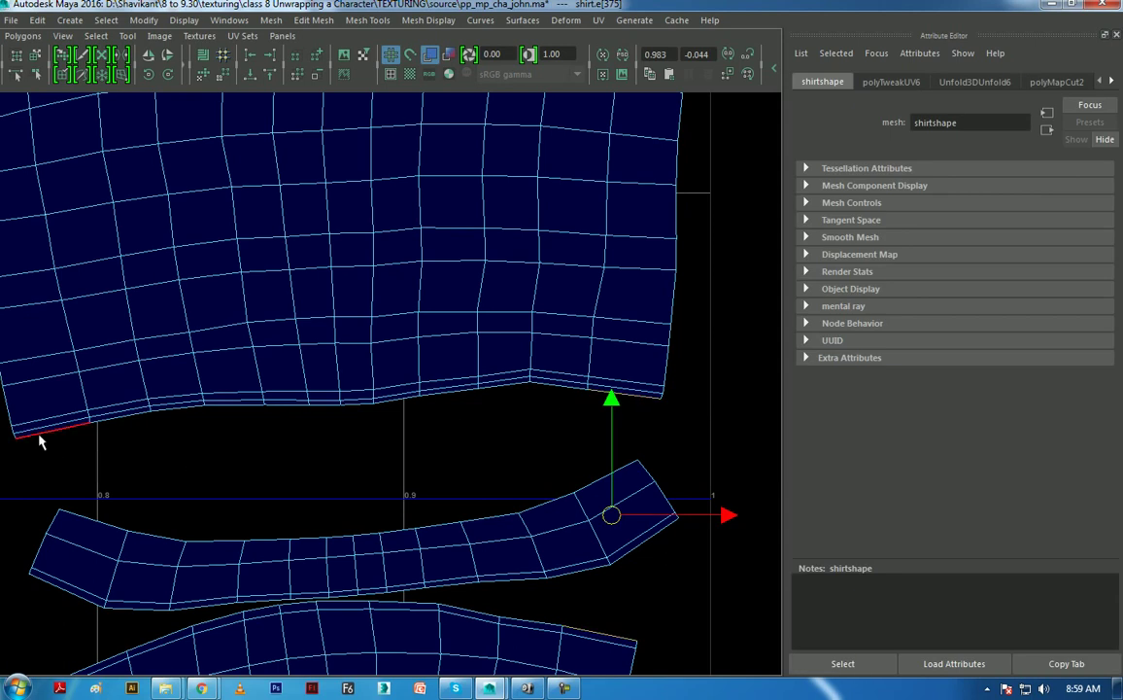
right_click_drag(243, 453, 230, 307, "shift")
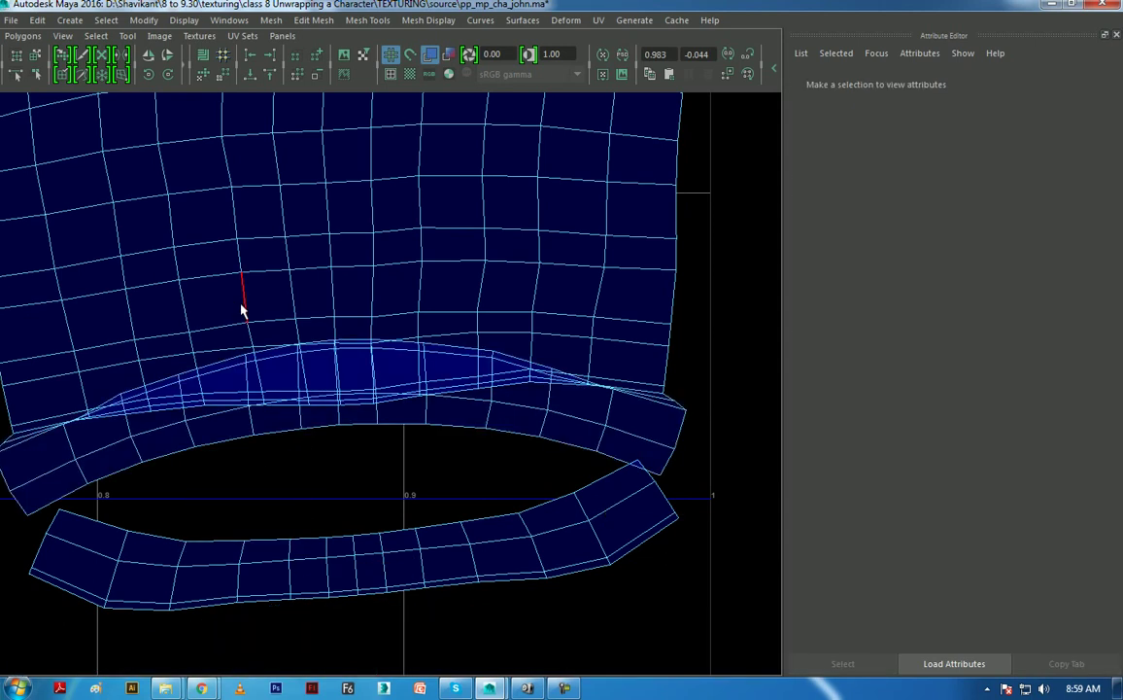
- Select the UVs across the shirt hem and relax them into smoother rows
scroll(423, 349, "down", 1)
left_click_drag(535, 326, 181, 394)
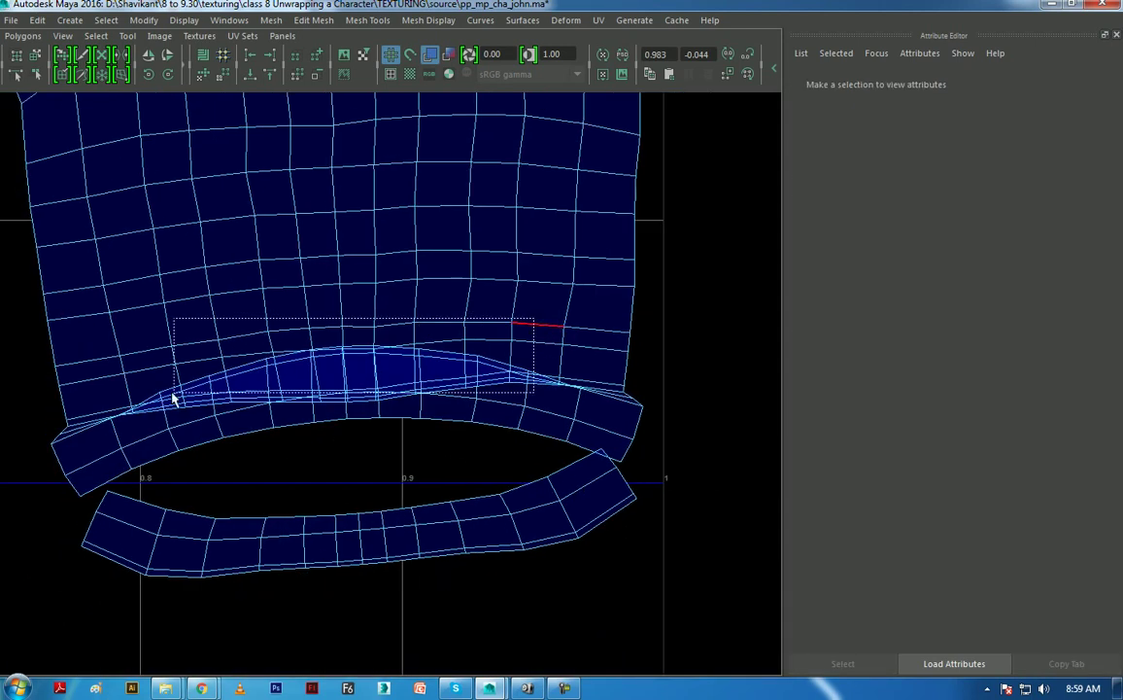
left_click(342, 218)
scroll(363, 279, "down", 3)
scroll(388, 320, "down", 2)
right_click(515, 371)
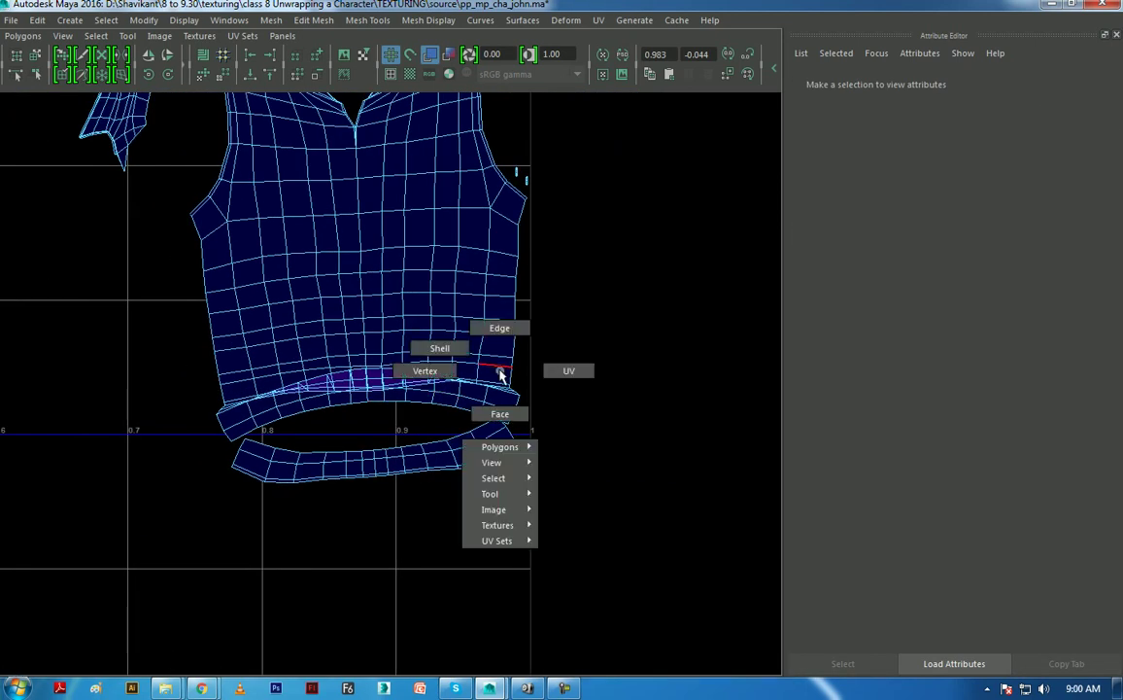
left_click_drag(595, 323, 162, 465)
right_click_drag(380, 518, 365, 309, "shift")
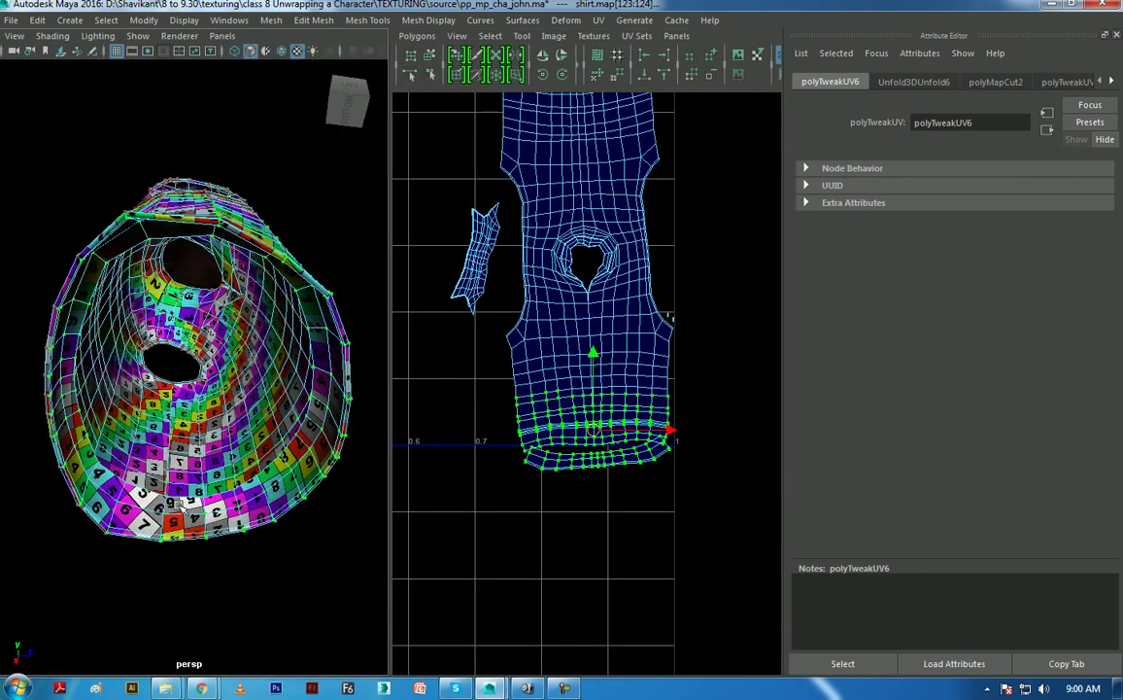
- Pull the top rows of body-shell UVs upward and smooth them to space out the edge
left_click_drag(264, 506, 127, 407, "alt")
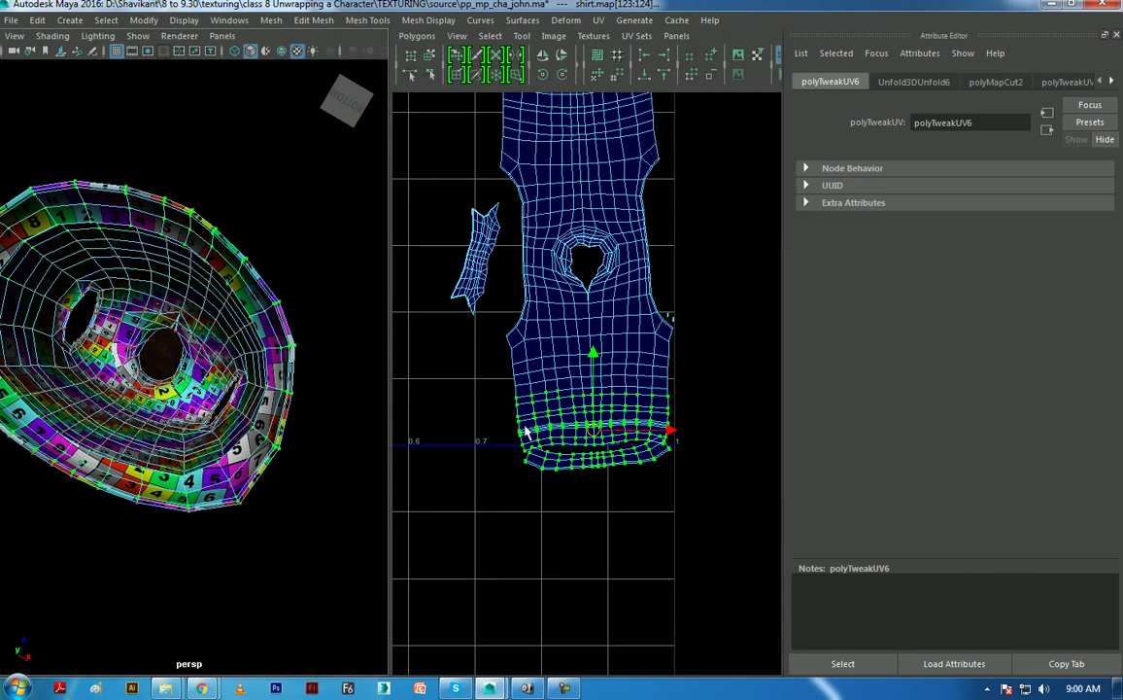
middle_click_drag(627, 345, 679, 447, "alt")
scroll(678, 447, "up", 2)
right_click_drag(653, 282, 697, 204)
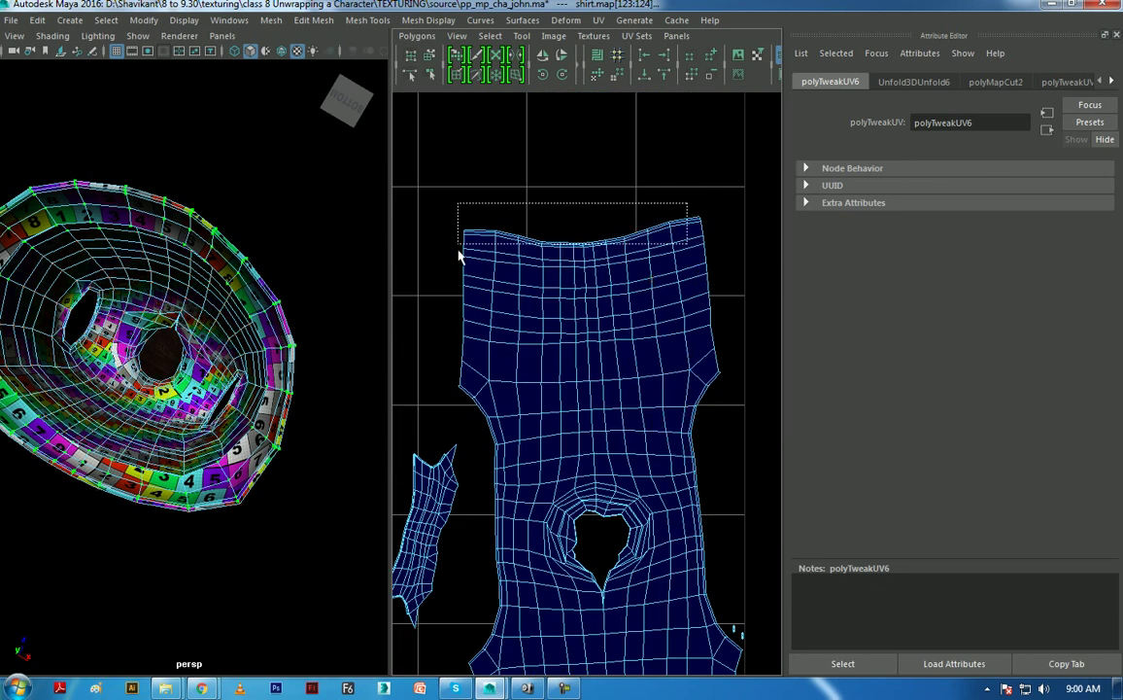
left_click_drag(686, 209, 413, 249)
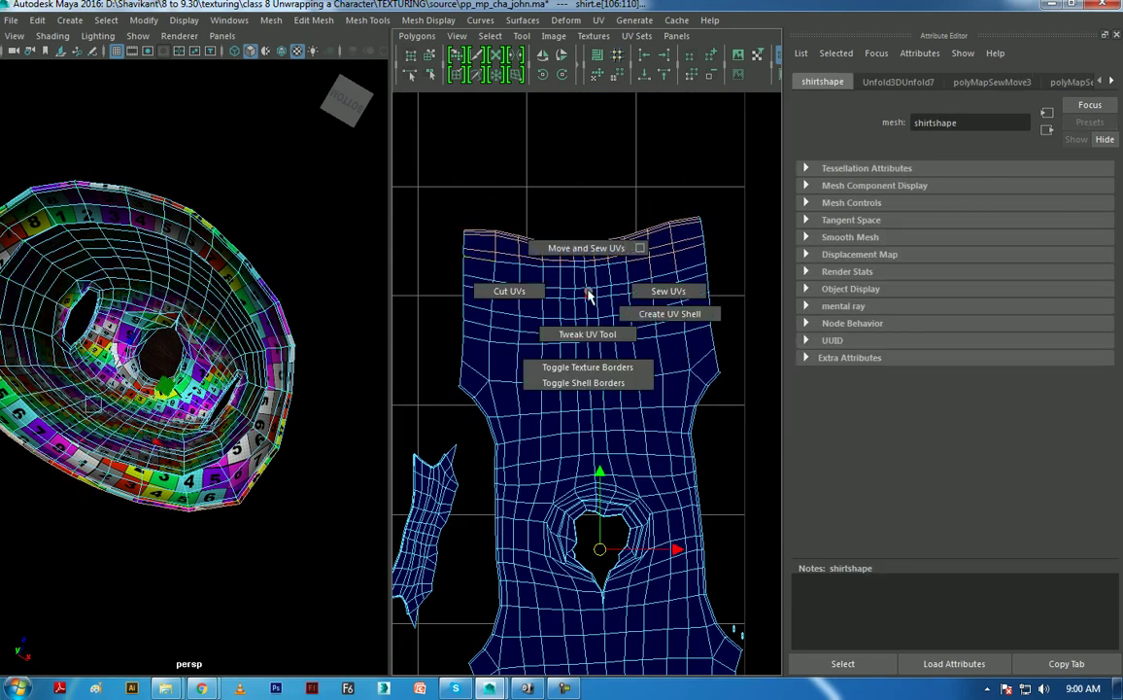
middle_click_drag(588, 296, 572, 188)
left_click(573, 189)
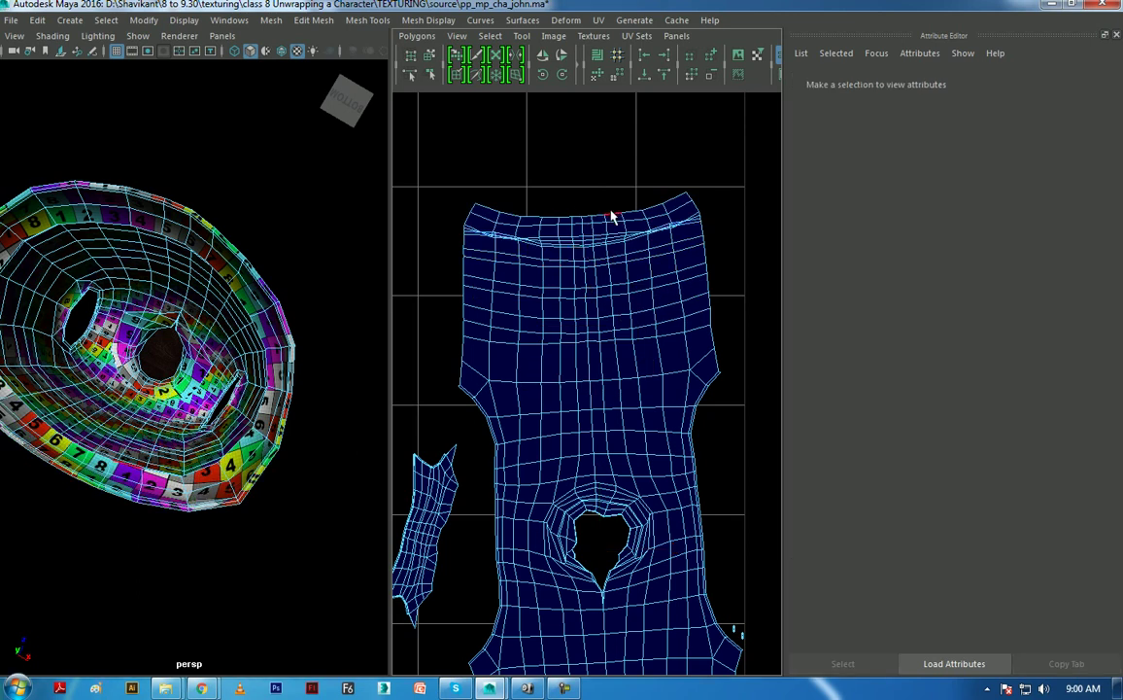
left_click_drag(732, 171, 428, 284)
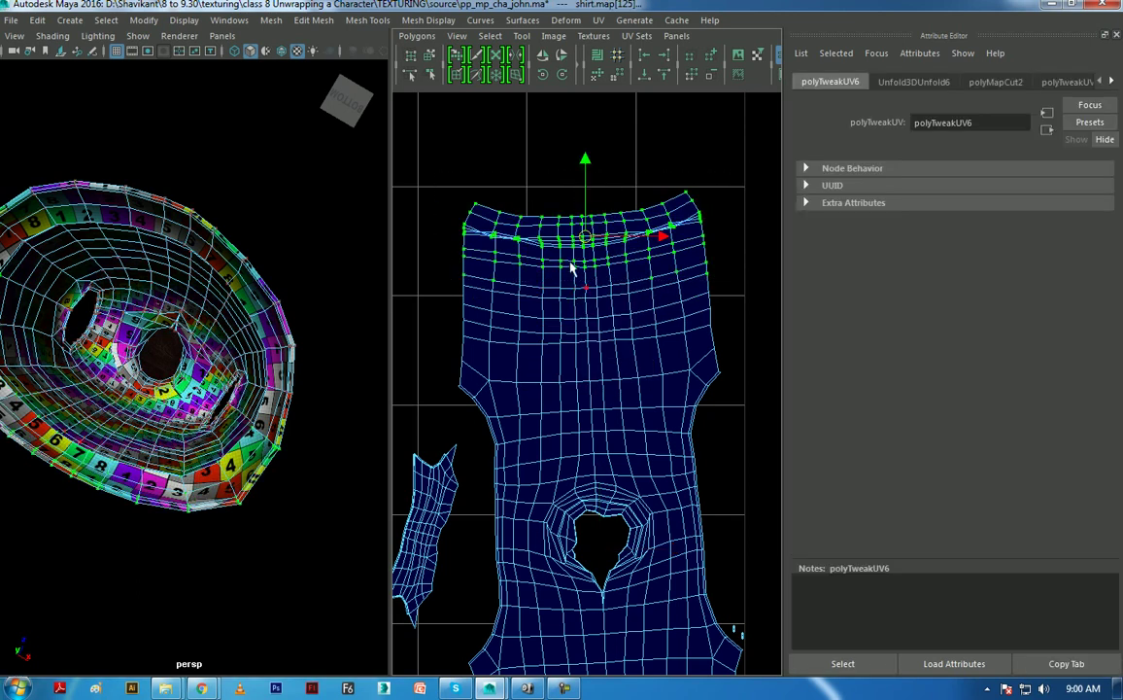
right_click_drag(573, 297, 560, 268)
mouse_move(216, 428)
left_mouse_down("alt")
mouse_move(178, 620)
mouse_move(184, 592)
left_mouse_up("alt")
- Frame the neck hole and select the UVs bordering it
middle_click_drag(622, 622, 622, 506, "alt")
scroll(622, 505, "up", 2)
middle_click_drag(671, 544, 624, 485, "alt")
scroll(624, 485, "up", 2)
left_click_drag(216, 365, 181, 317, "alt")
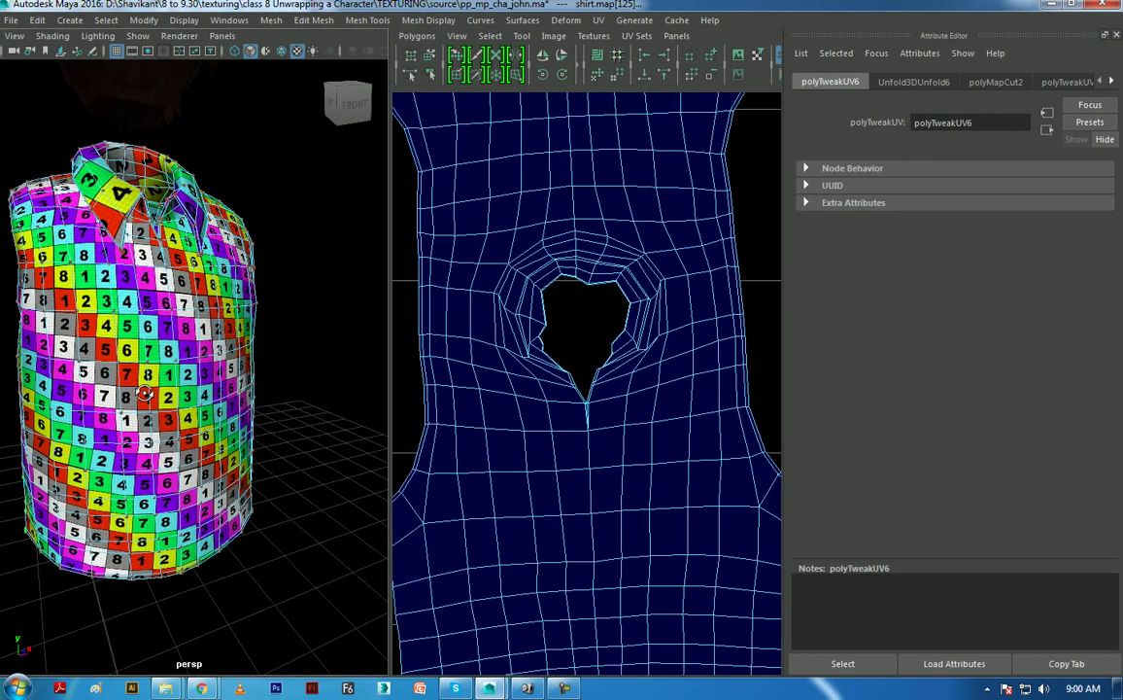
mouse_move(575, 302)
middle_mouse_down("alt")
mouse_move(679, 358)
mouse_move(696, 400)
middle_mouse_up("alt")
mouse_move(641, 301)
middle_mouse_down("alt")
mouse_move(612, 344)
mouse_move(634, 379)
mouse_move(634, 367)
middle_mouse_up("alt")
right_click(625, 352)
left_click_drag(544, 283, 774, 499)
mouse_move(346, 381)
left_mouse_down("alt")
mouse_move(291, 353)
mouse_move(311, 345)
mouse_move(351, 360)
left_mouse_up("alt")
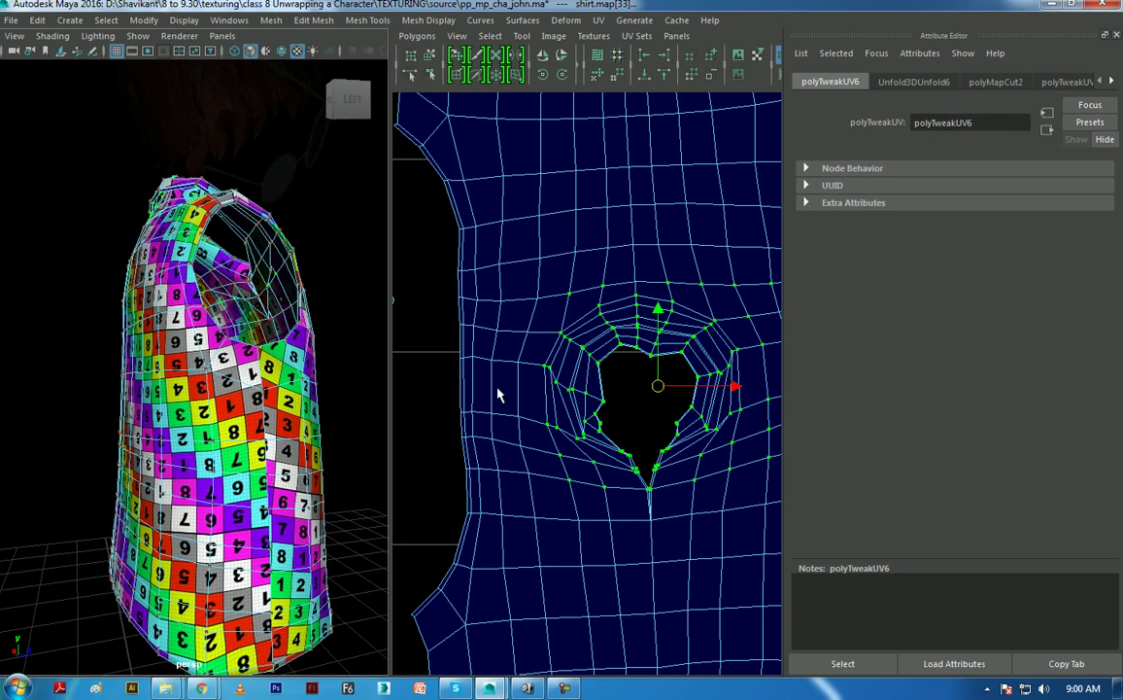
right_click_drag(627, 345, 614, 353, "alt")
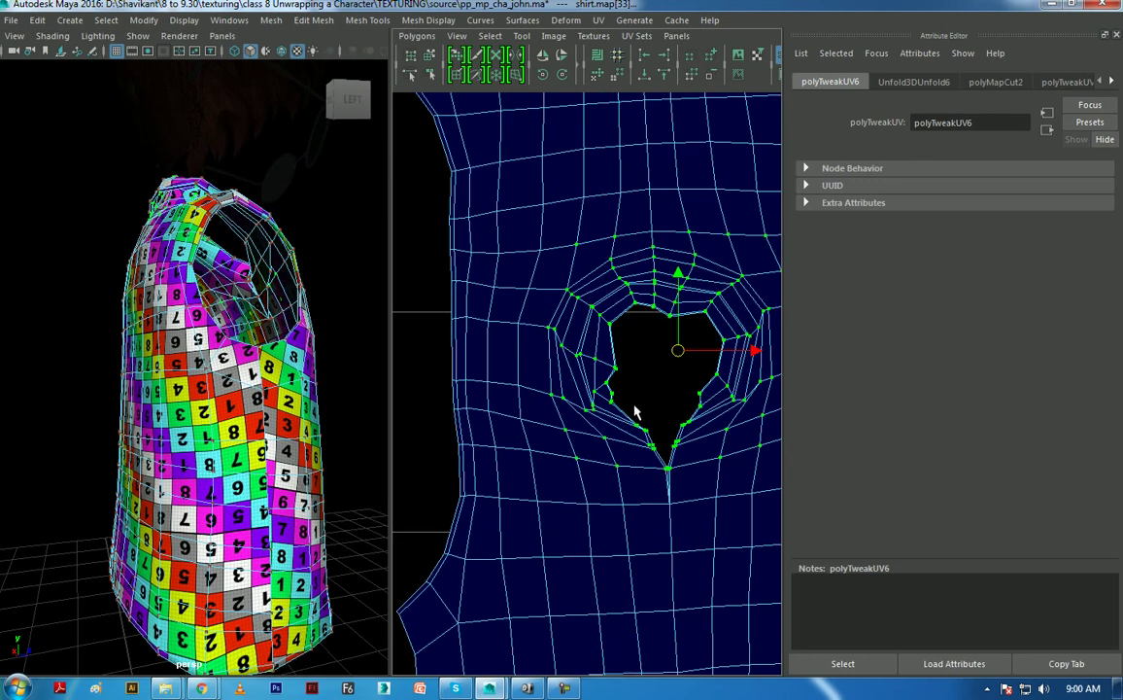
- Try pulling and unfolding the neck-hole UVs, undoing both stretched results
right_click_drag(637, 416, 627, 361, "shift")
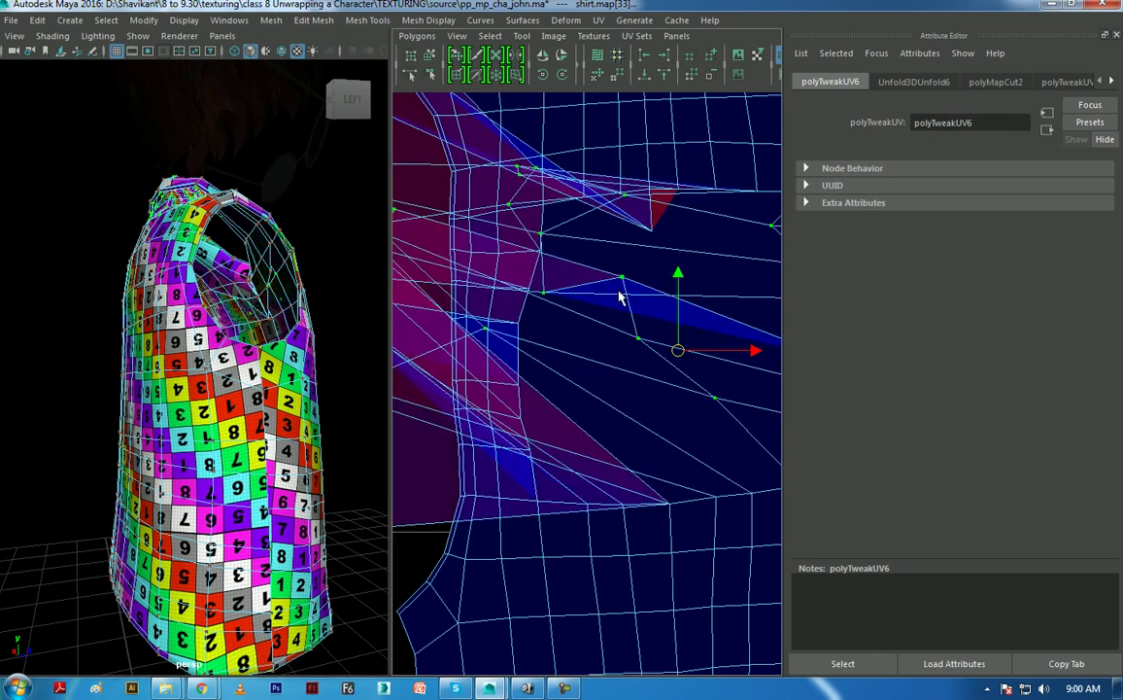
key("ctrl+z")
right_click(657, 370, "shift")
left_click(662, 332)
key("ctrl+z")
scroll(669, 385, "down", 3)
scroll(665, 388, "down", 2)
scroll(662, 423, "up", 2)
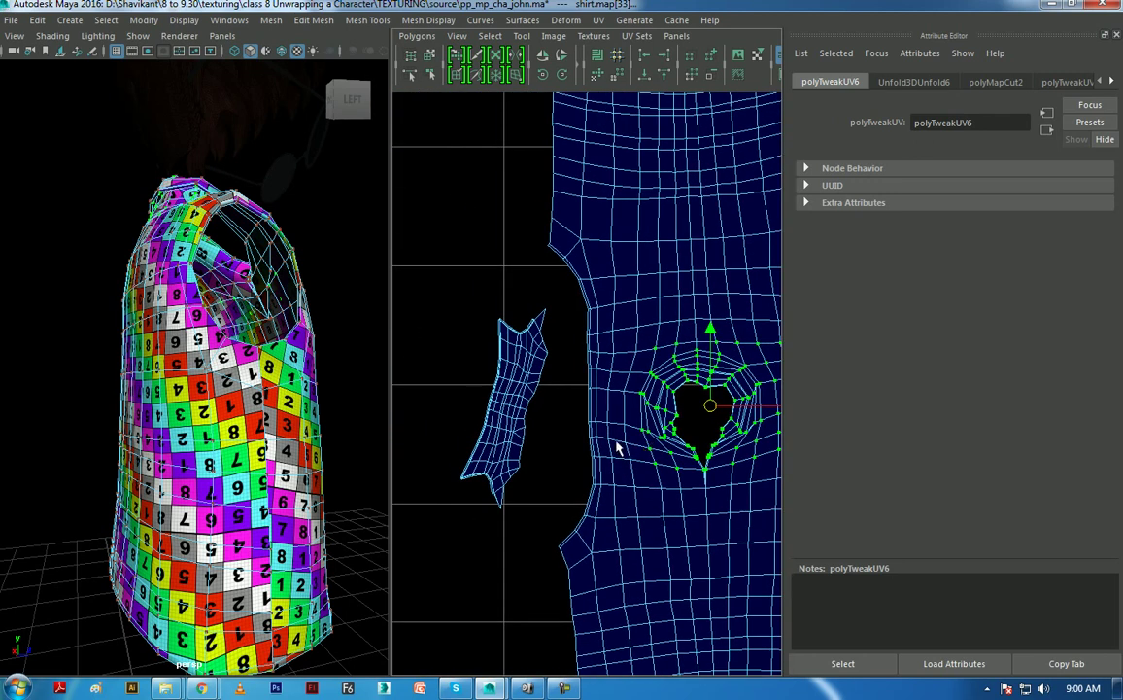
scroll(663, 423, "up", 1)
- Select the side strip UV shell and scale it up with the manipulator
left_click_drag(223, 357, 279, 354, "alt")
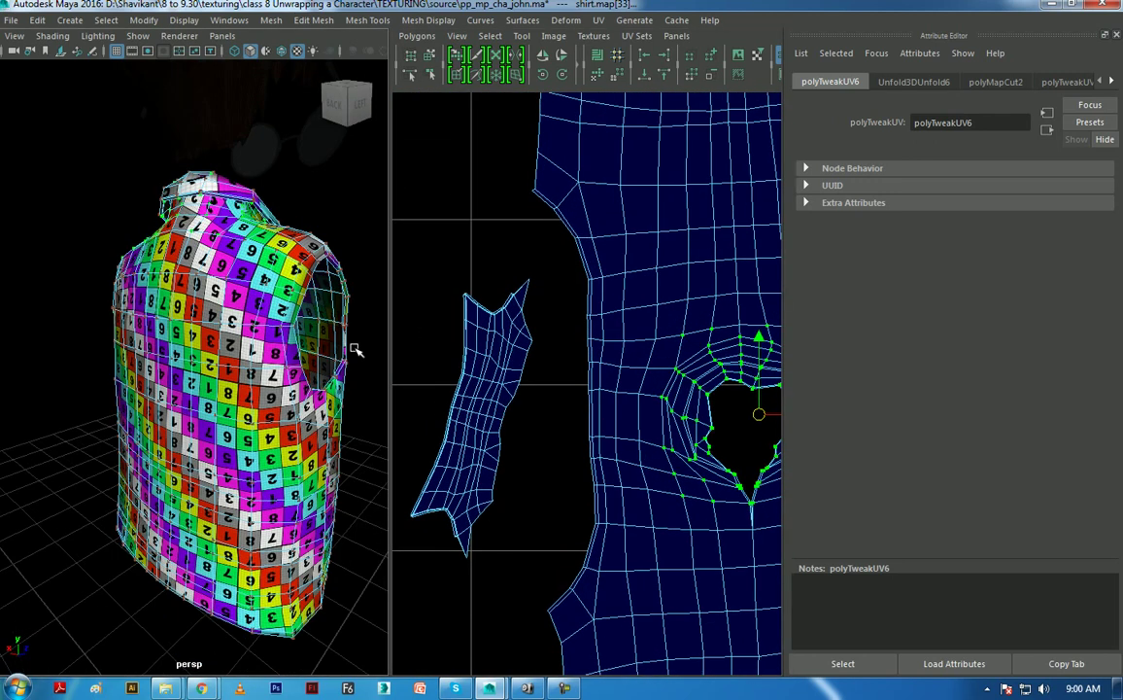
left_click_drag(222, 297, 221, 385, "alt")
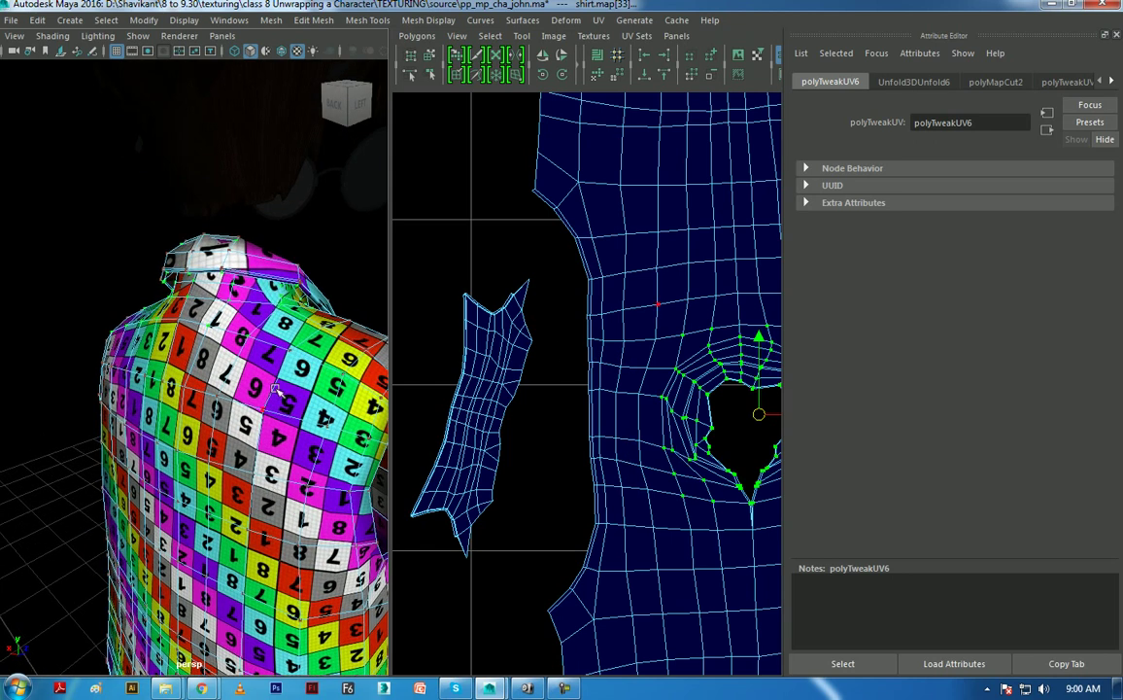
left_click_drag(296, 386, 350, 399, "alt")
scroll(624, 406, "up", 1)
middle_click_drag(624, 406, 408, 402, "alt")
mouse_move(195, 408)
left_mouse_down("alt")
mouse_move(33, 425)
mouse_move(116, 424)
left_mouse_up("alt")
middle_click_drag(408, 350, 496, 404, "alt")
right_click(496, 391)
right_click_drag(496, 392, 408, 352)
left_click(519, 386)
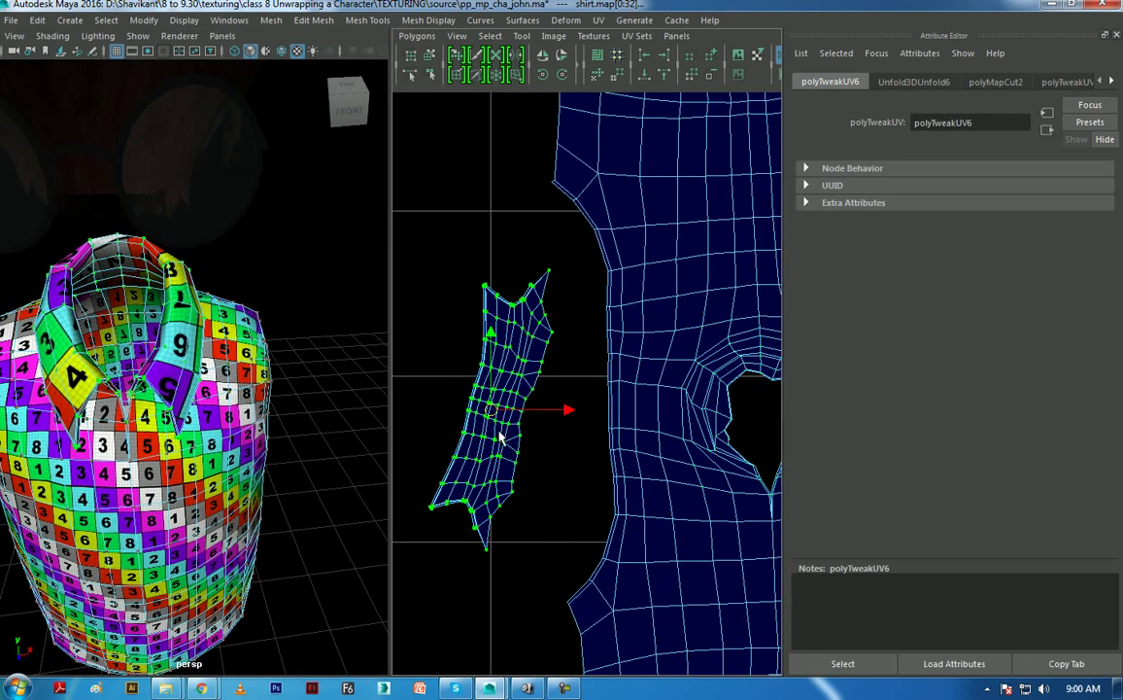
left_click_drag(490, 413, 512, 375)
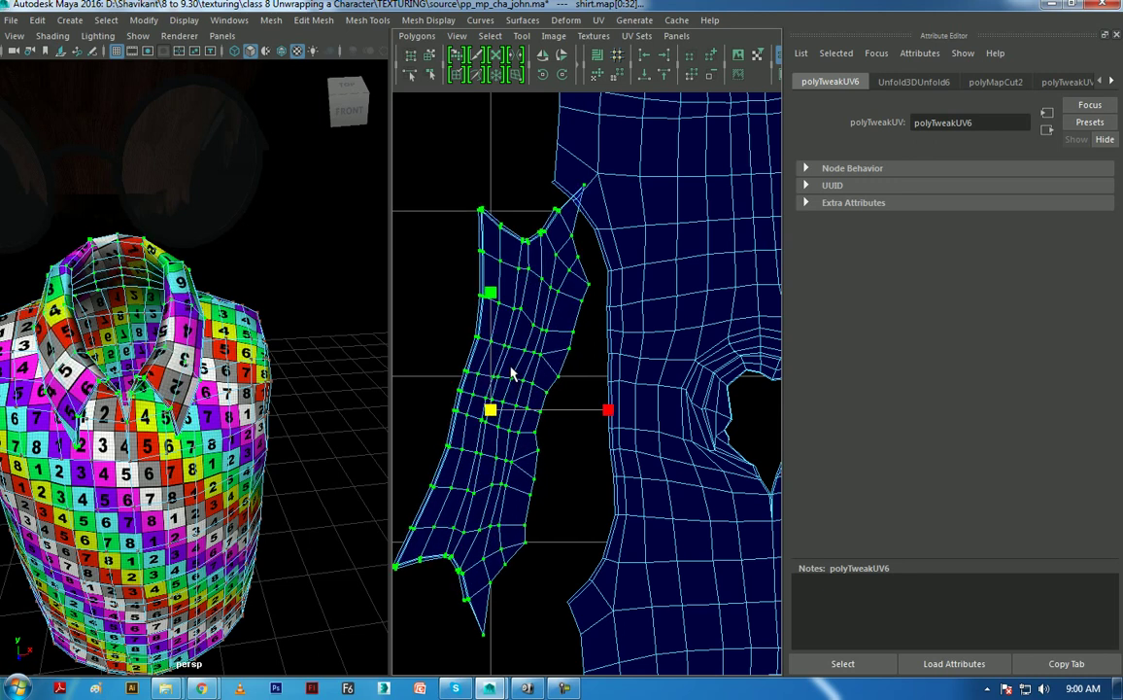
- Unfold the side shell into an upright shape with the Unfold brush
mouse_move(541, 412)
left_mouse_down()
mouse_move(551, 412)
mouse_move(546, 359)
left_mouse_up()
left_click_drag(136, 486, 107, 486, "alt")
middle_click_drag(551, 307, 642, 389, "alt")
right_click_drag(643, 388, 523, 176, "alt")
scroll(590, 430, "down", 2)
scroll(590, 431, "down", 1)
scroll(602, 389, "down", 1)
scroll(606, 364, "down", 1)
scroll(552, 340, "down", 1)
scroll(578, 393, "up", 2)
- Marquee-select UVs across the shells and convert the selection to whole shells
left_click(470, 476)
left_click(421, 526)
right_click_drag(520, 365, 636, 364)
left_click_drag(414, 464, 601, 305)
right_click_drag(481, 449, 560, 407, "ctrl")
- Run Layout UVs to fit all shirt shells inside the 0–1 space
right_click(545, 388, "shift")
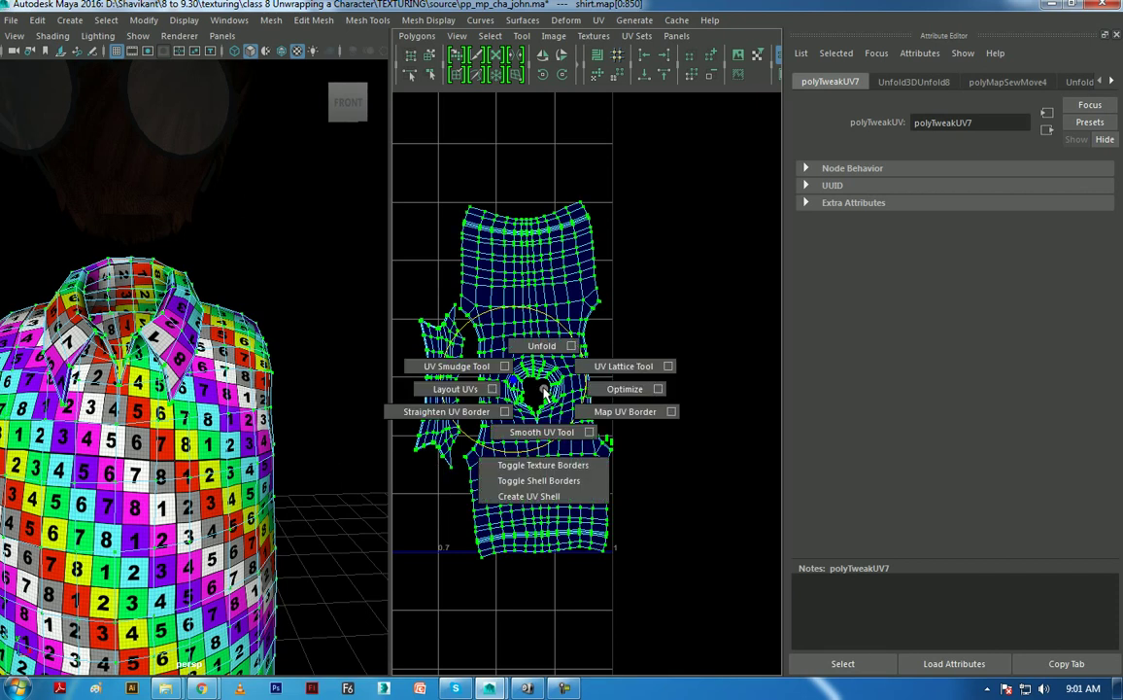
left_click(455, 388)
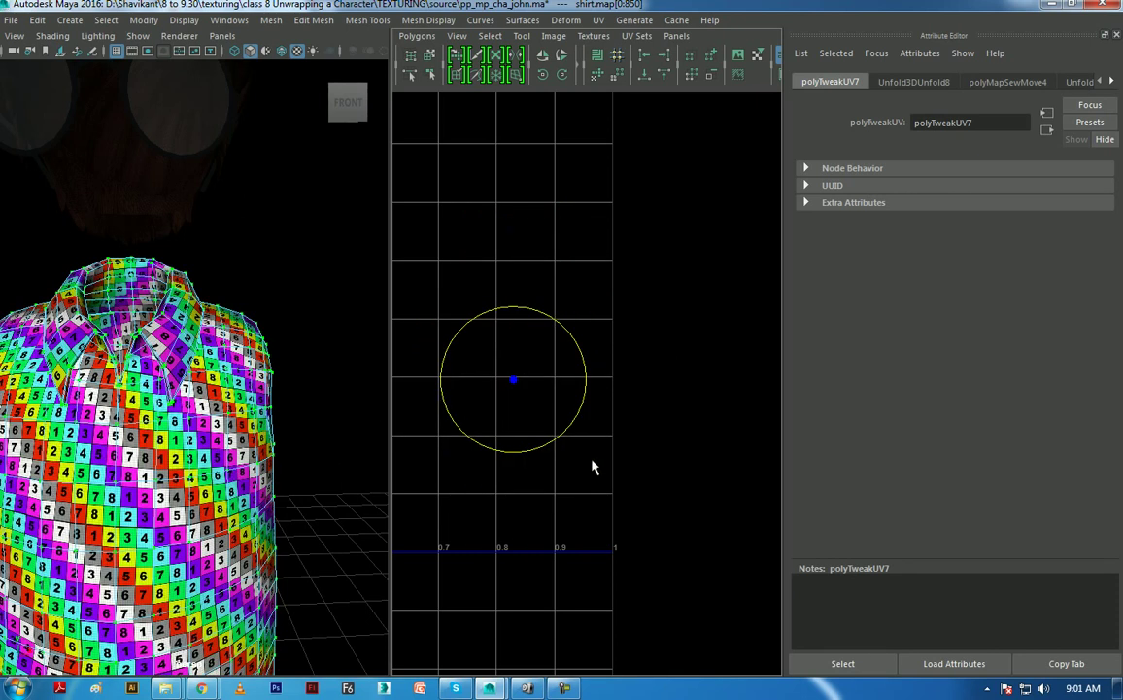
right_click_drag(612, 436, 589, 481, "alt")
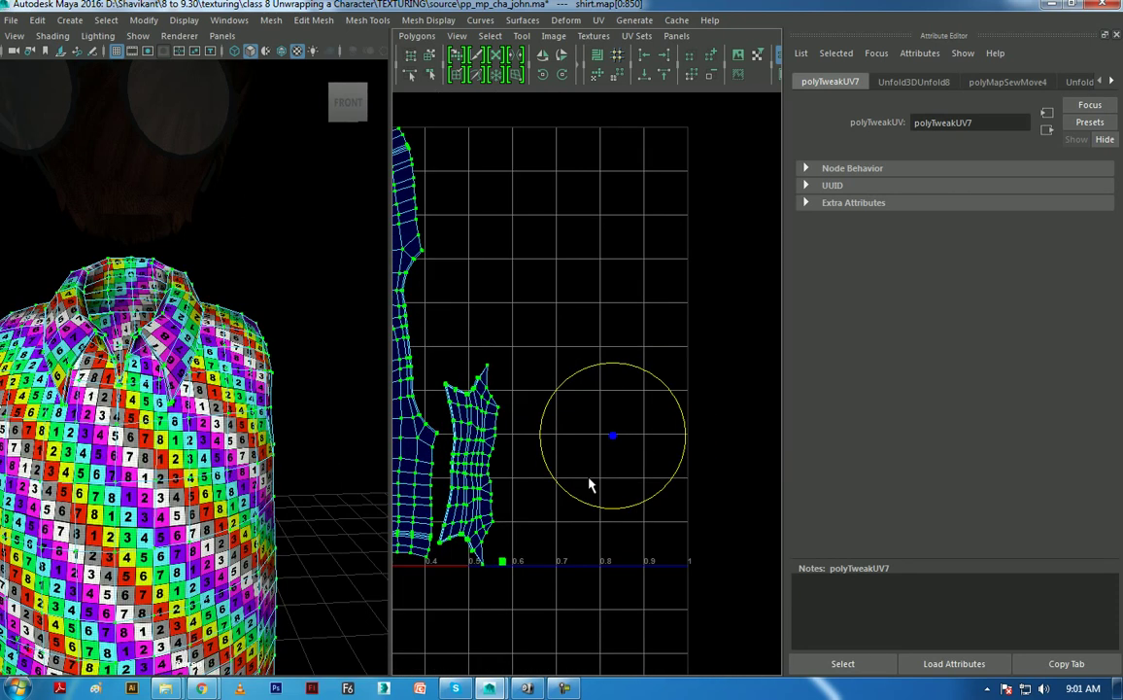
mouse_move(295, 449)
left_mouse_down("alt")
mouse_move(231, 454)
mouse_move(194, 417)
mouse_move(311, 397)
left_mouse_up("alt")
scroll(207, 449, "down", 5)
middle_click_drag(566, 455, 640, 381, "alt")
- Zoom in on the neck hole and switch to edge selection
scroll(656, 422, "up", 3)
scroll(657, 422, "up", 2)
scroll(576, 473, "up", 2)
scroll(540, 463, "up", 2)
scroll(609, 514, "up", 3)
right_click(596, 352)
left_click(596, 305)
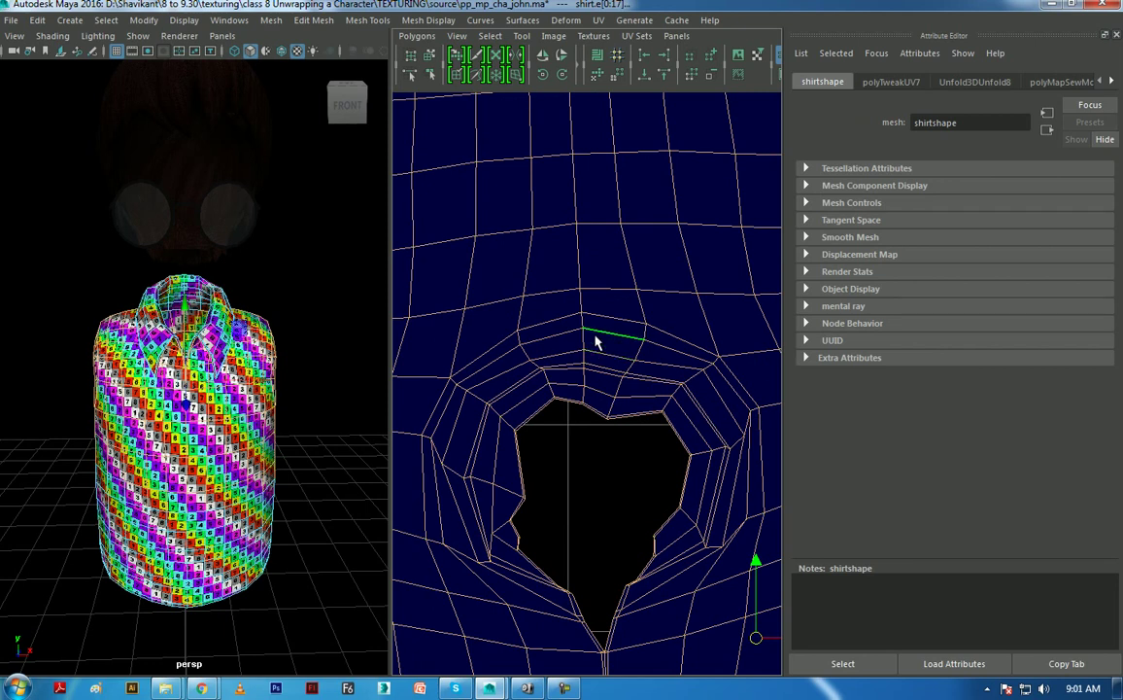
- Select the edge loop around the neck hole and cut the UVs along it
left_click(597, 342)
left_click(592, 394)
middle_click_drag(592, 394, 573, 312, "alt")
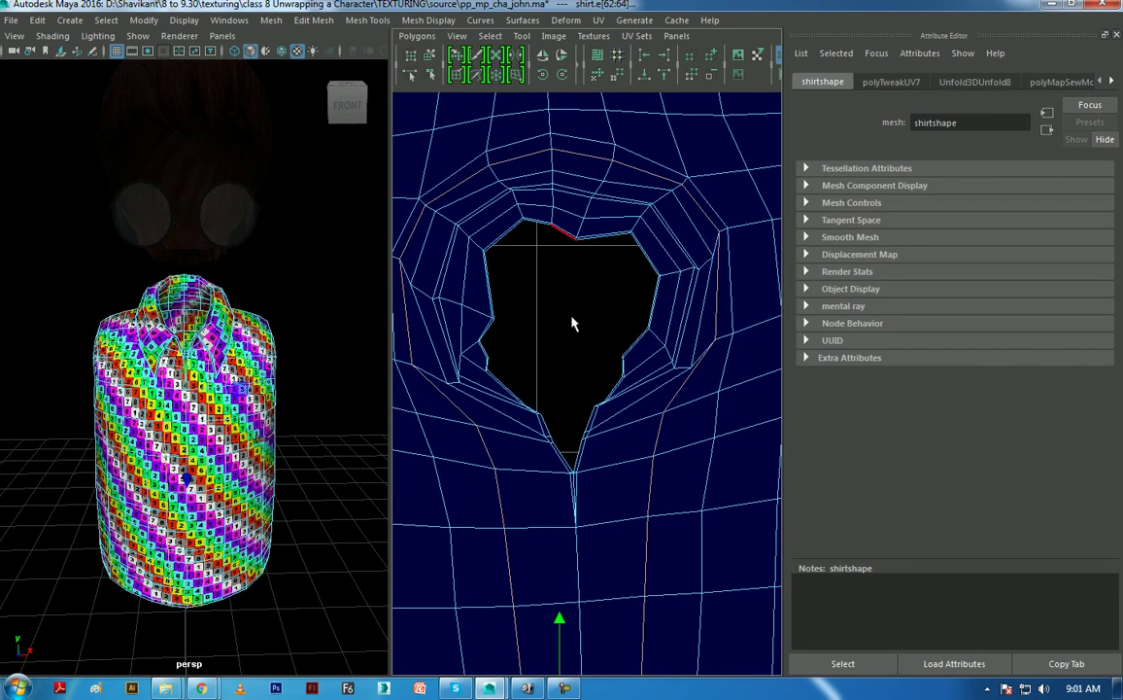
double_click(462, 208)
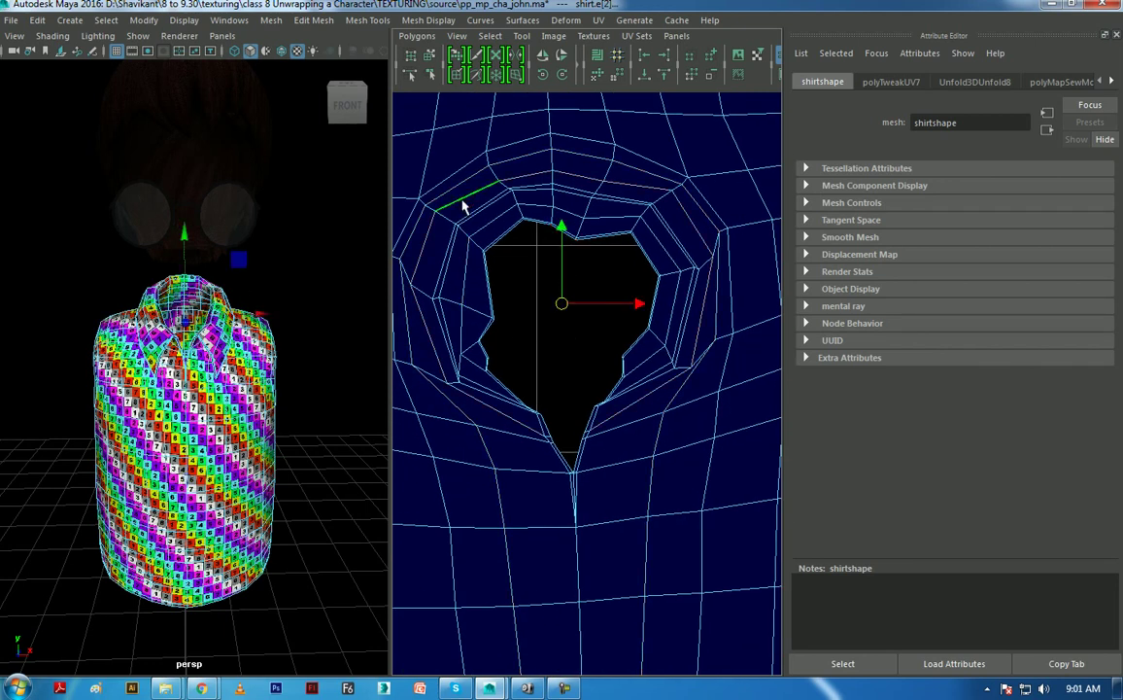
right_click(677, 206, "shift")
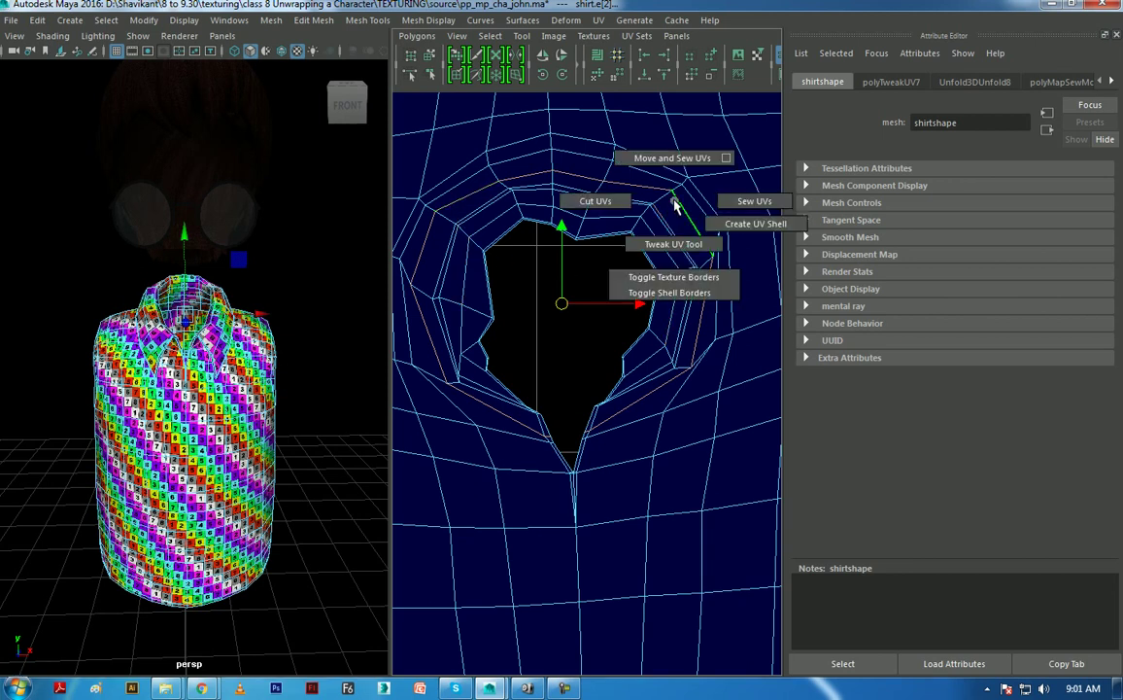
right_click_drag(676, 206, 596, 201, "shift")
scroll(525, 272, "down", 2)
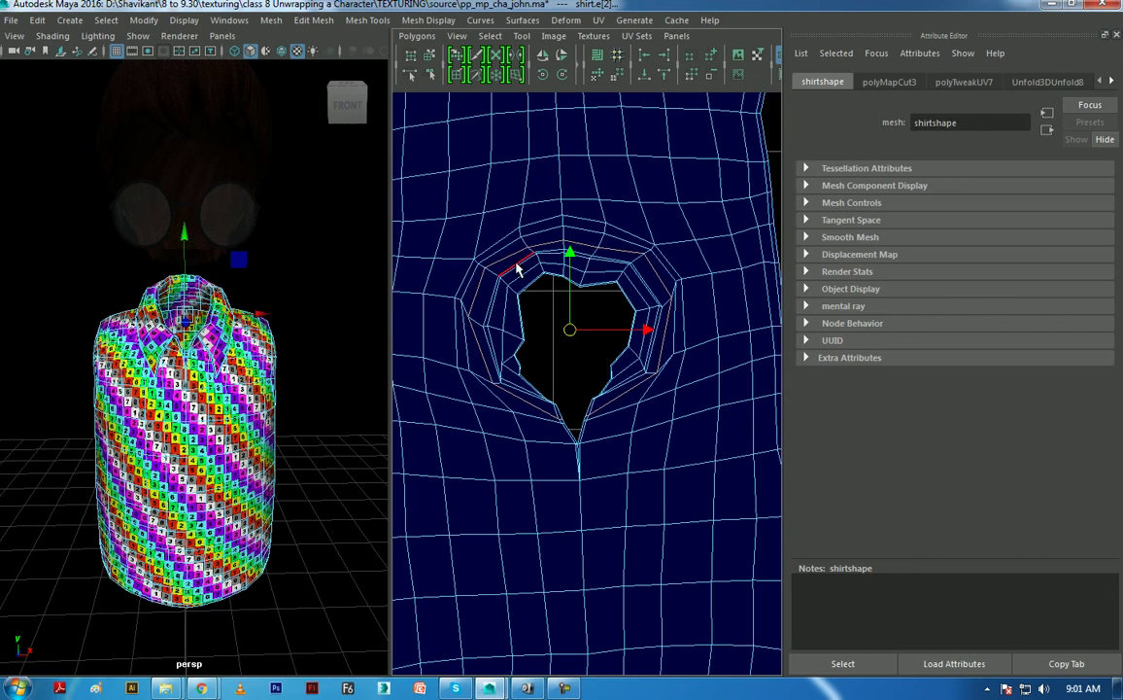
- Turn on texture borders so shell edges show as thick lines
right_click(606, 184, "shift")
right_click_drag(606, 185, 603, 260, "shift")
right_click_drag(502, 321, 564, 332)
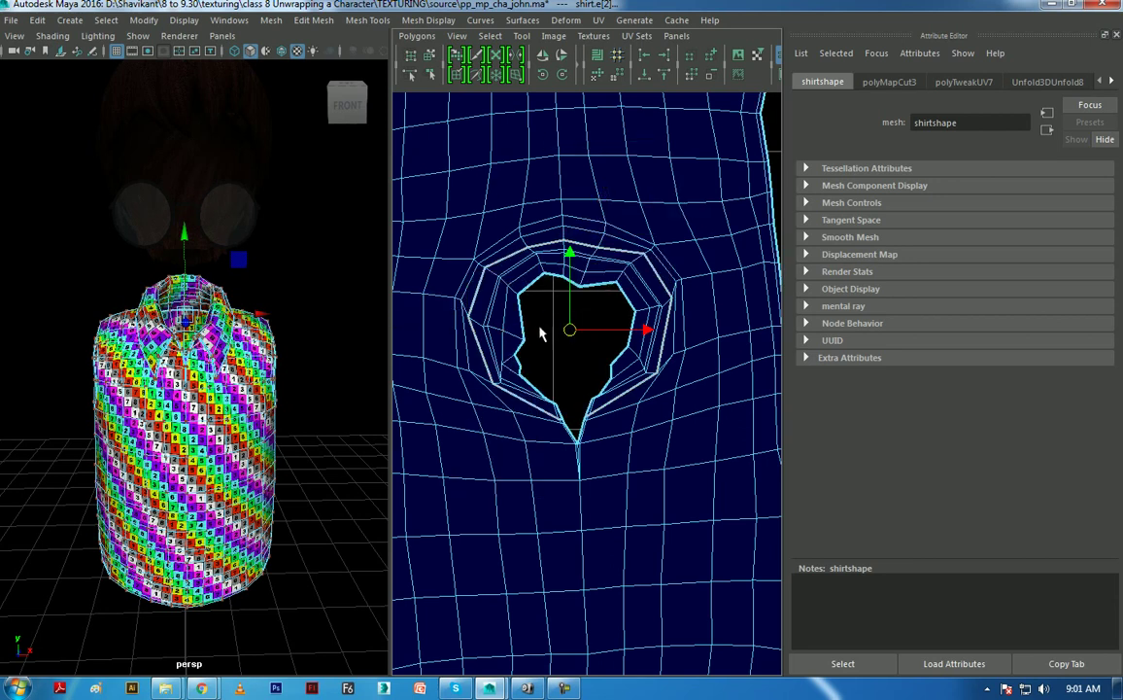
- Select the collar ring's UVs and move the ring beside the body shell
right_click_drag(504, 361, 567, 331, "ctrl")
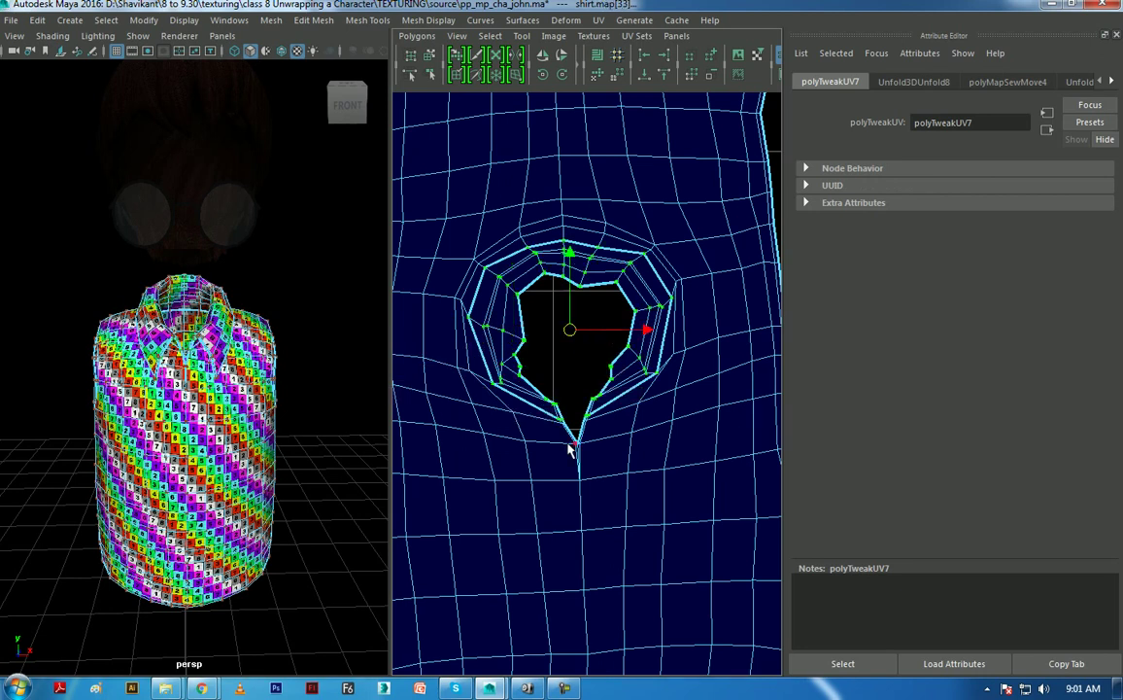
scroll(561, 340, "down", 3)
middle_click_drag(562, 340, 557, 367, "alt")
mouse_move(536, 375)
left_mouse_down()
mouse_move(662, 326)
mouse_move(734, 254)
left_mouse_up()
middle_click_drag(734, 255, 615, 358, "alt")
left_click_drag(289, 447, 291, 414, "alt")
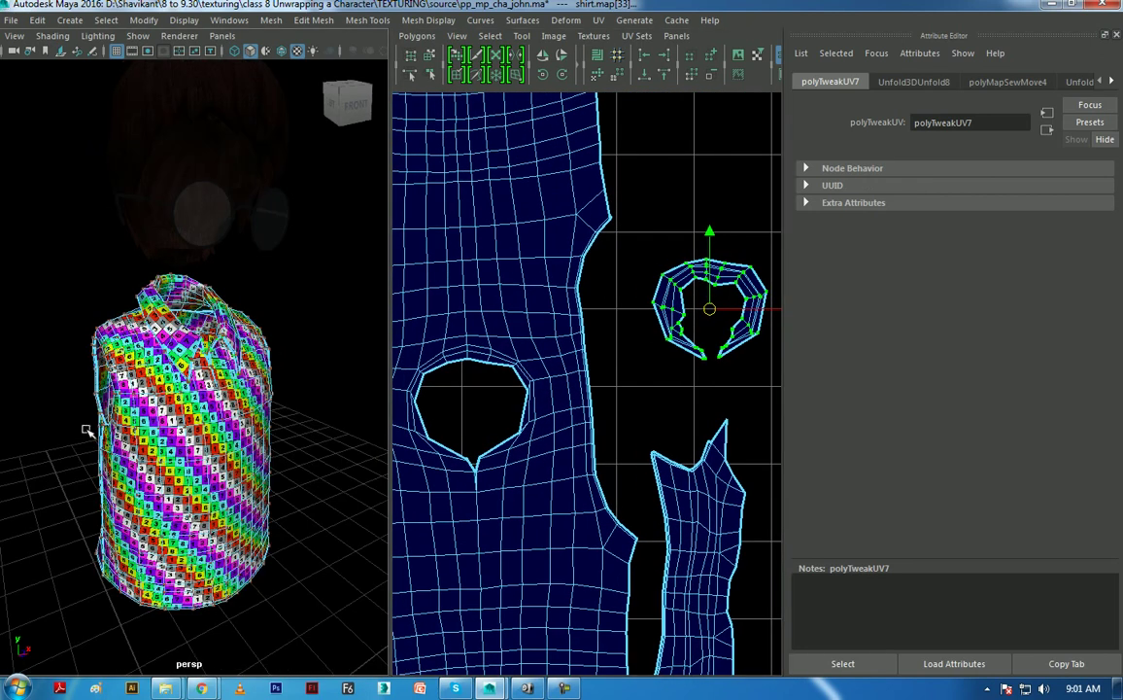
scroll(222, 450, "up", 3)
scroll(221, 453, "up", 5)
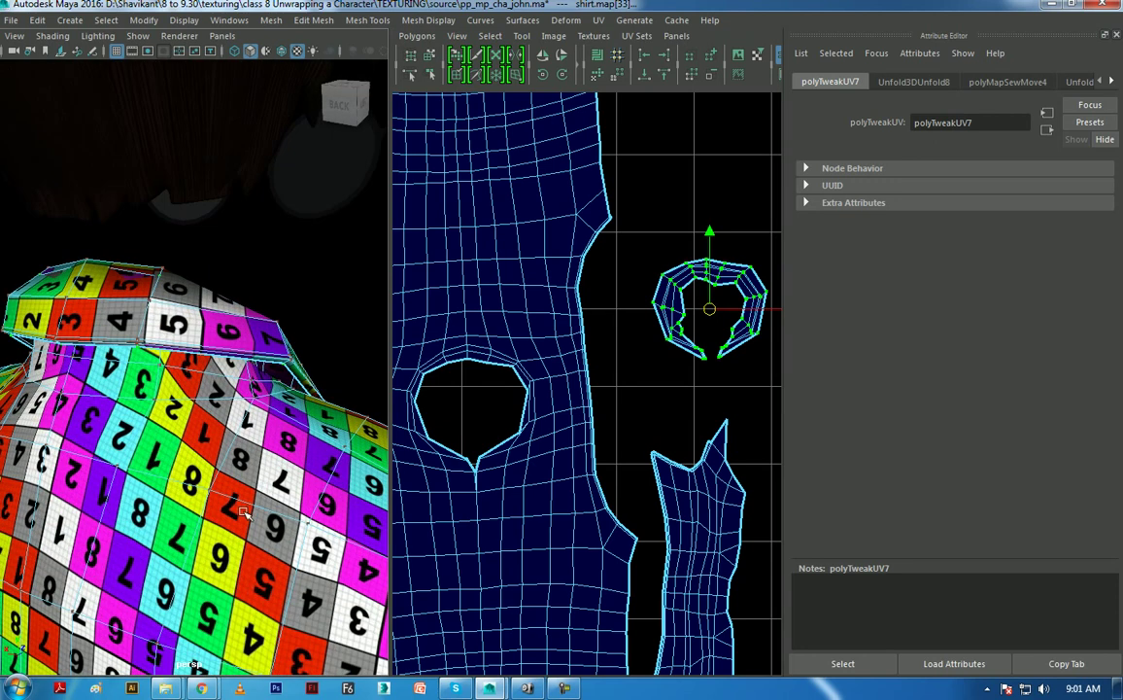
middle_click_drag(689, 409, 546, 421, "alt")
right_click(603, 385, "shift")
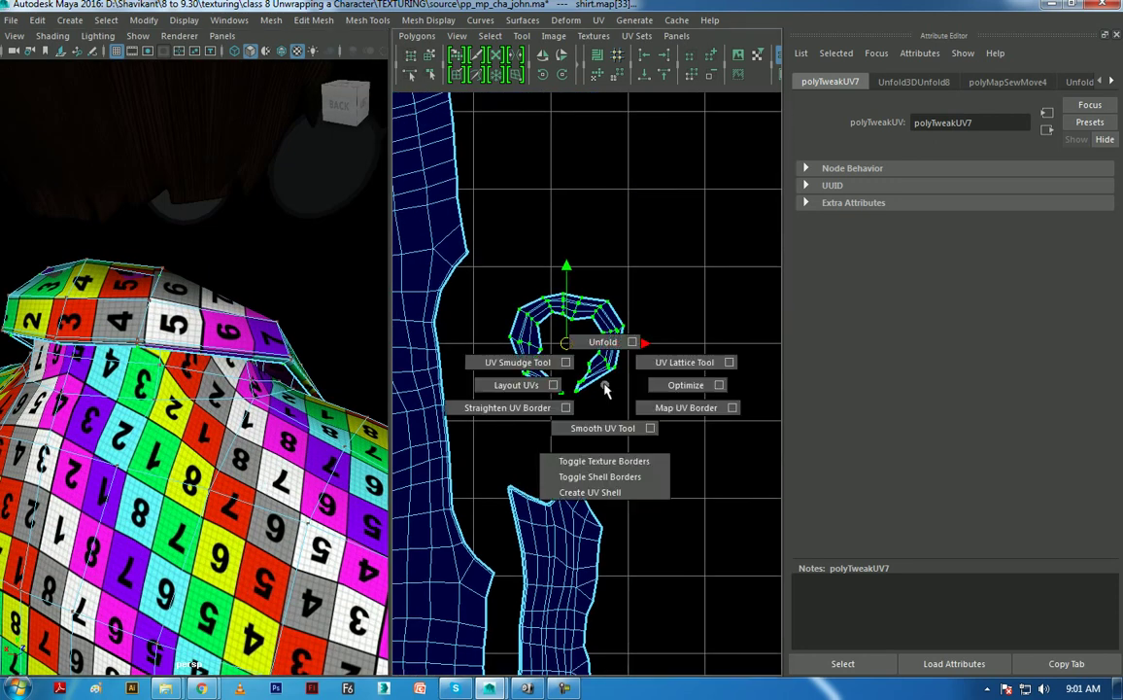
- Unfold the collar ring shell and pick edges on the lower and strip shells
left_click(601, 331)
mouse_move(625, 428)
middle_mouse_down("alt")
mouse_move(639, 351)
mouse_move(623, 361)
middle_mouse_up("alt")
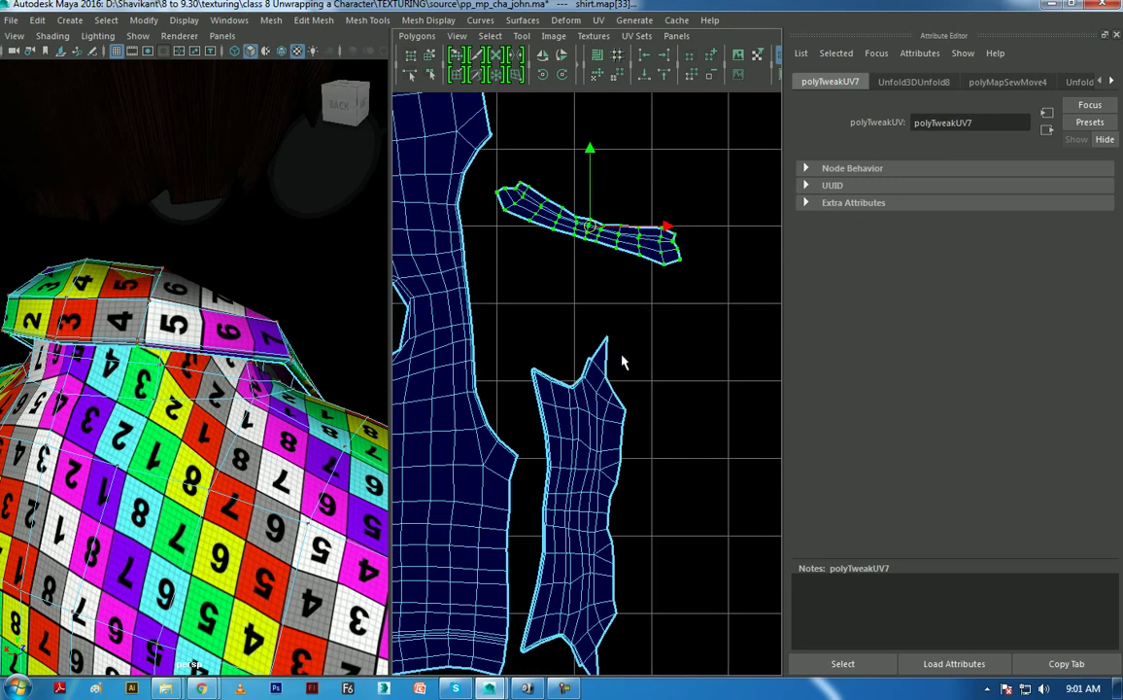
right_click(618, 362)
left_click_drag(690, 414, 604, 550)
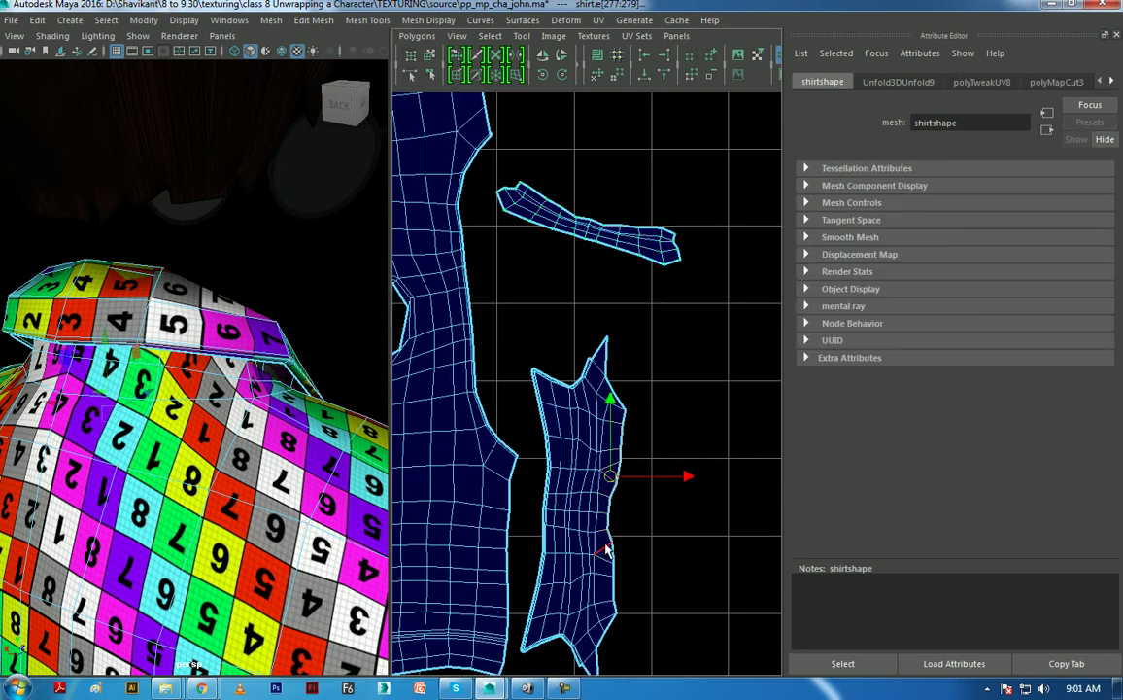
left_click_drag(598, 199, 597, 201)
- Toggle off the texture borders and select a border edge on the strip shell
mouse_move(612, 432)
middle_mouse_down("alt")
mouse_move(594, 371)
mouse_move(557, 347)
middle_mouse_up("alt")
right_click_drag(641, 324, 641, 372, "shift")
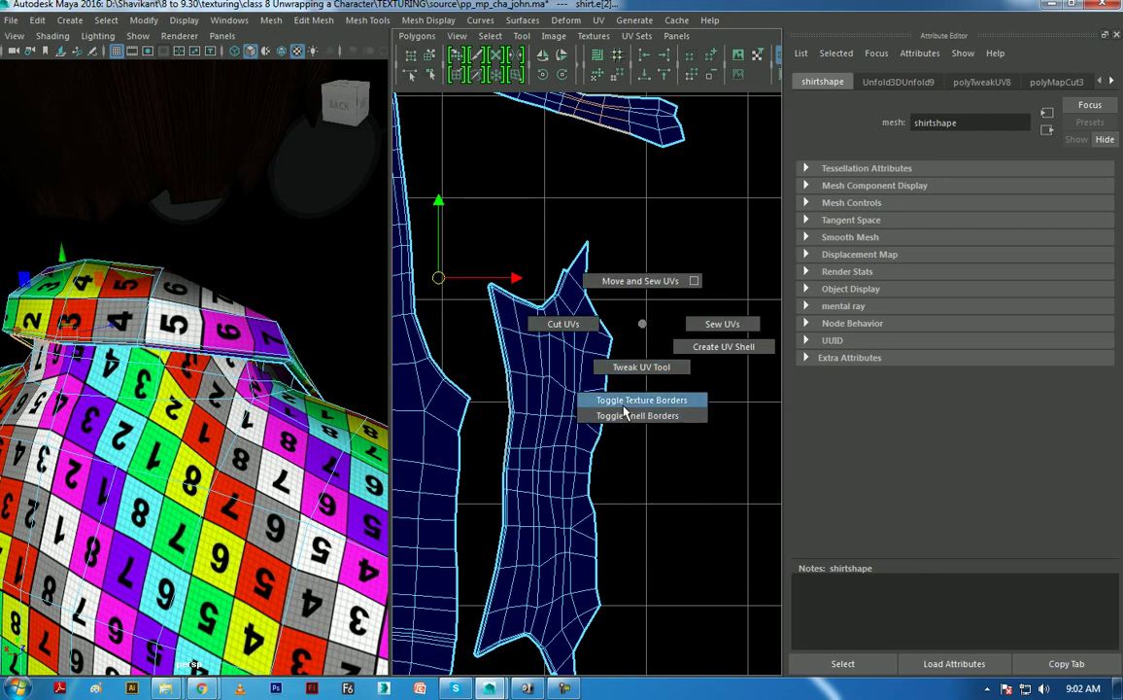
right_click_drag(627, 420, 623, 409, "shift")
middle_click_drag(554, 306, 664, 304, "alt")
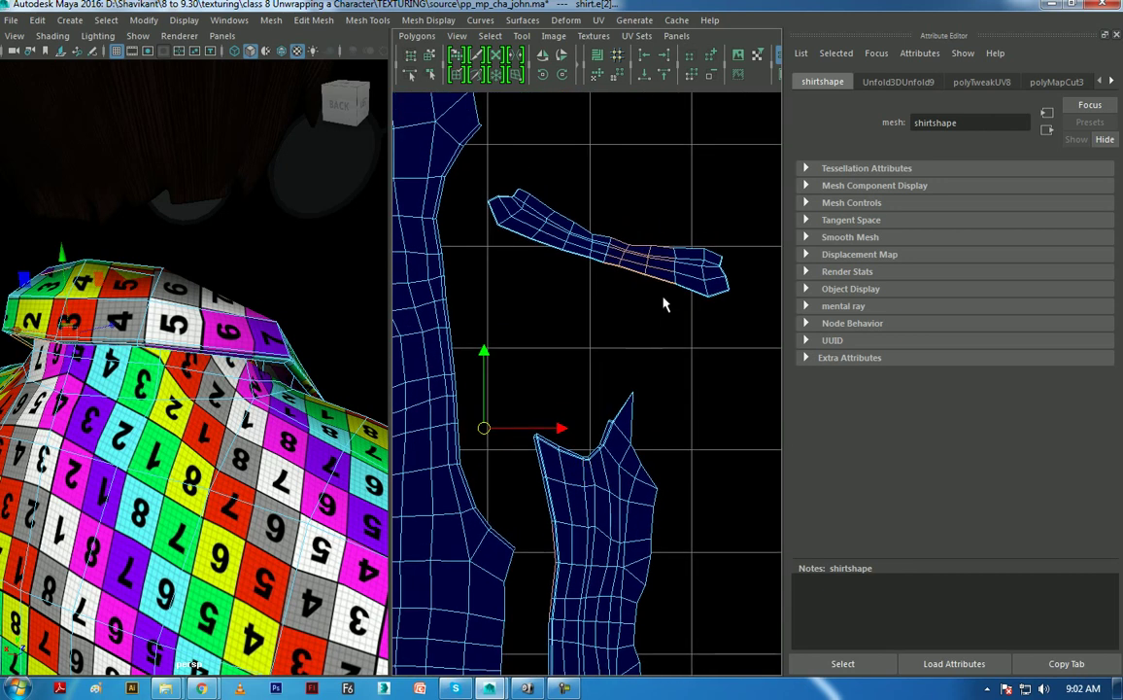
left_click_drag(630, 271, 631, 270)
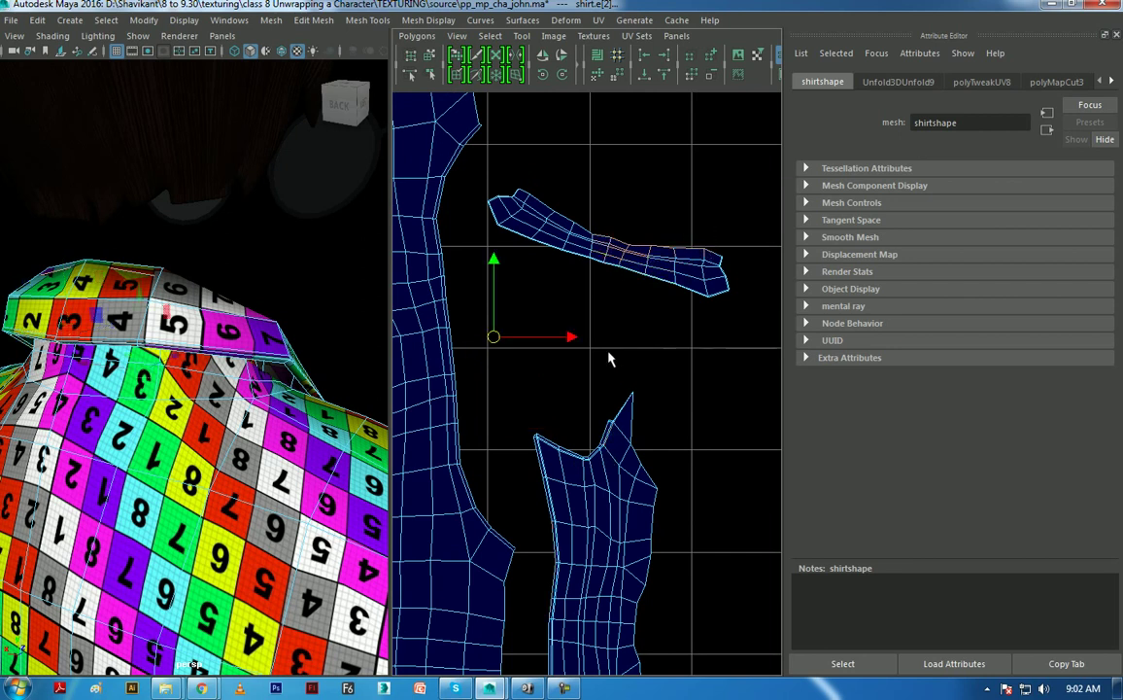
left_click_drag(533, 222, 549, 245)
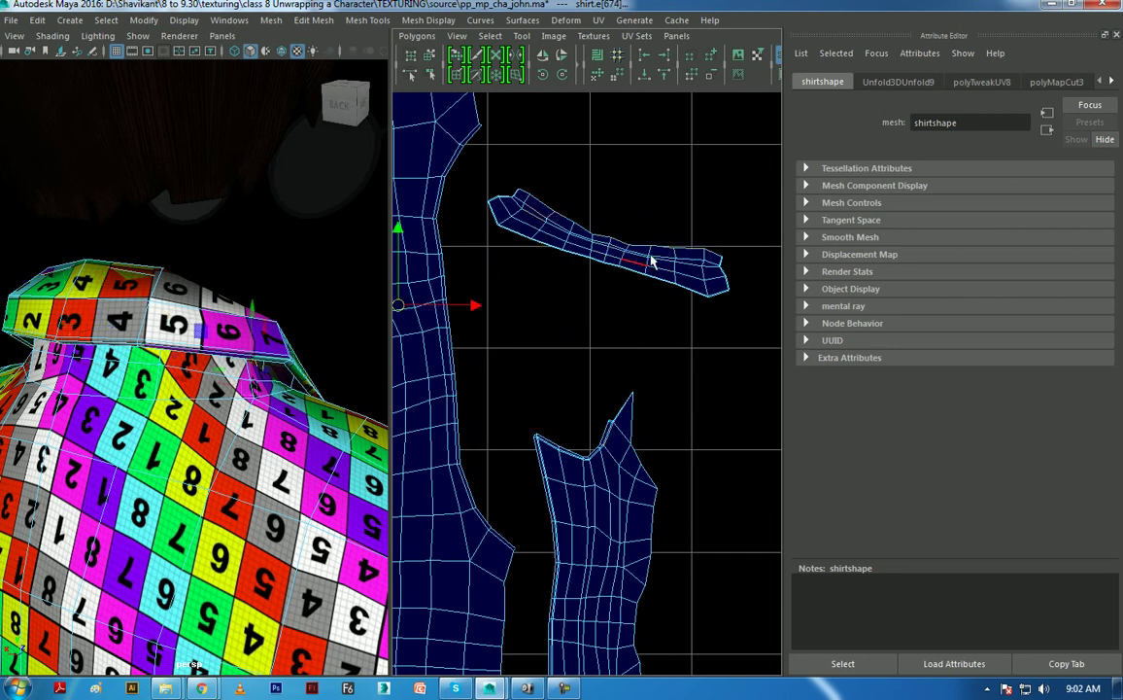
- Select the sleeve shell's left border edges and sew them together
left_click(652, 201)
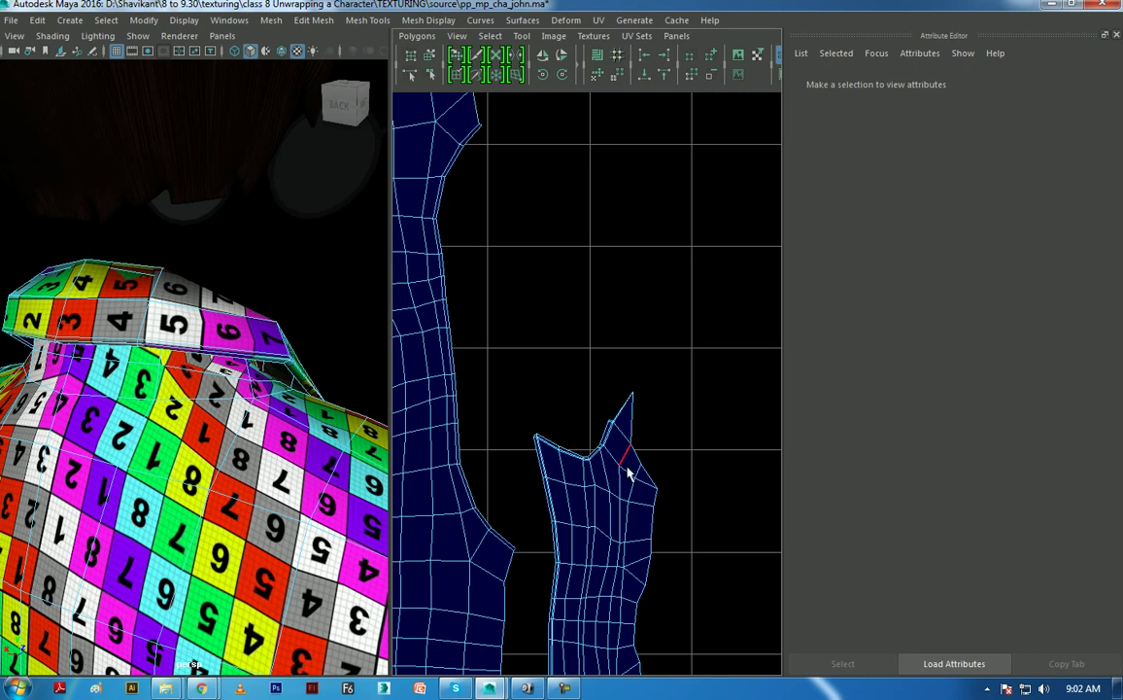
middle_click_drag(631, 467, 613, 317, "alt")
scroll(593, 340, "down", 2)
left_click(689, 416)
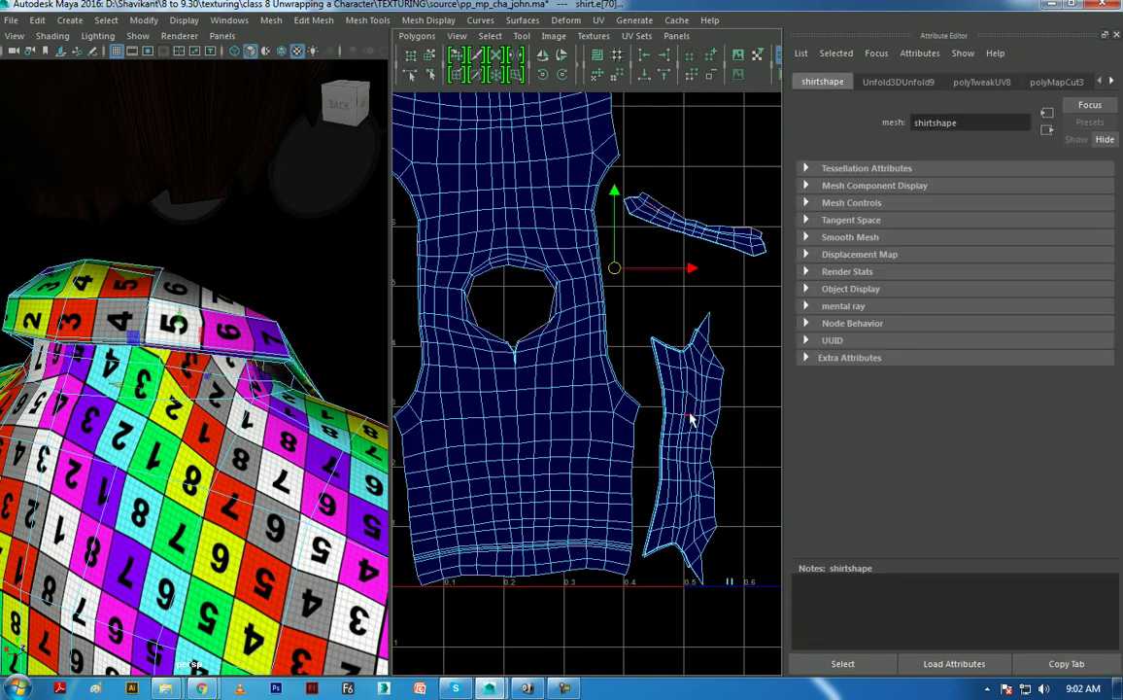
left_click(662, 433)
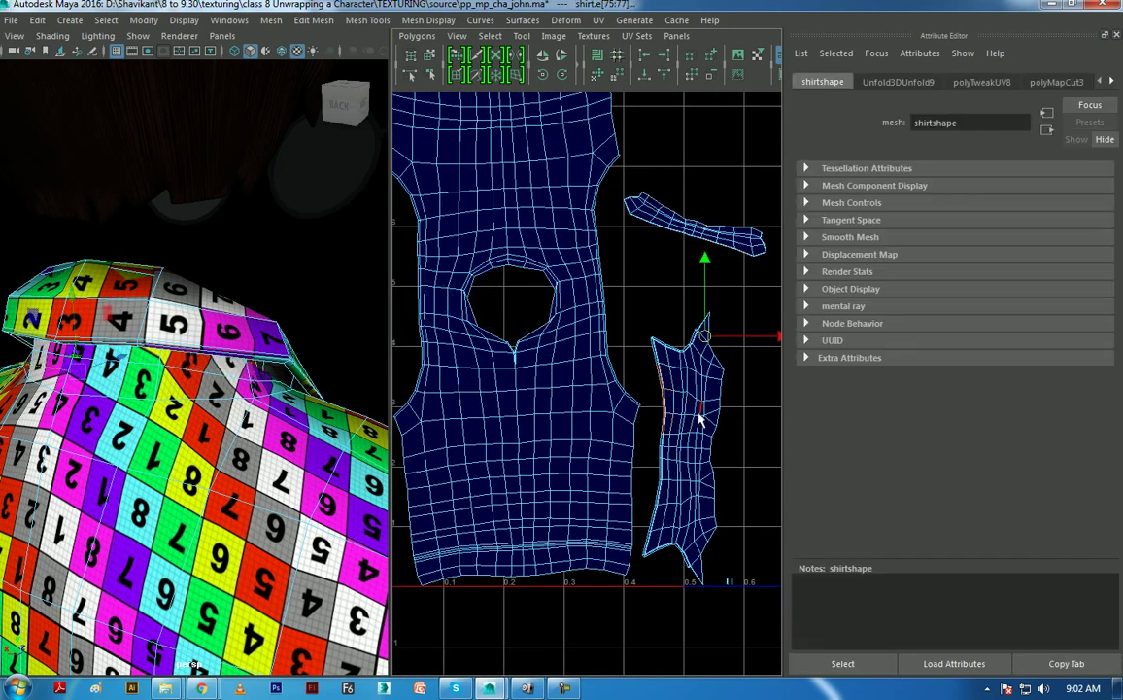
right_click_drag(695, 435, 631, 371, "shift")
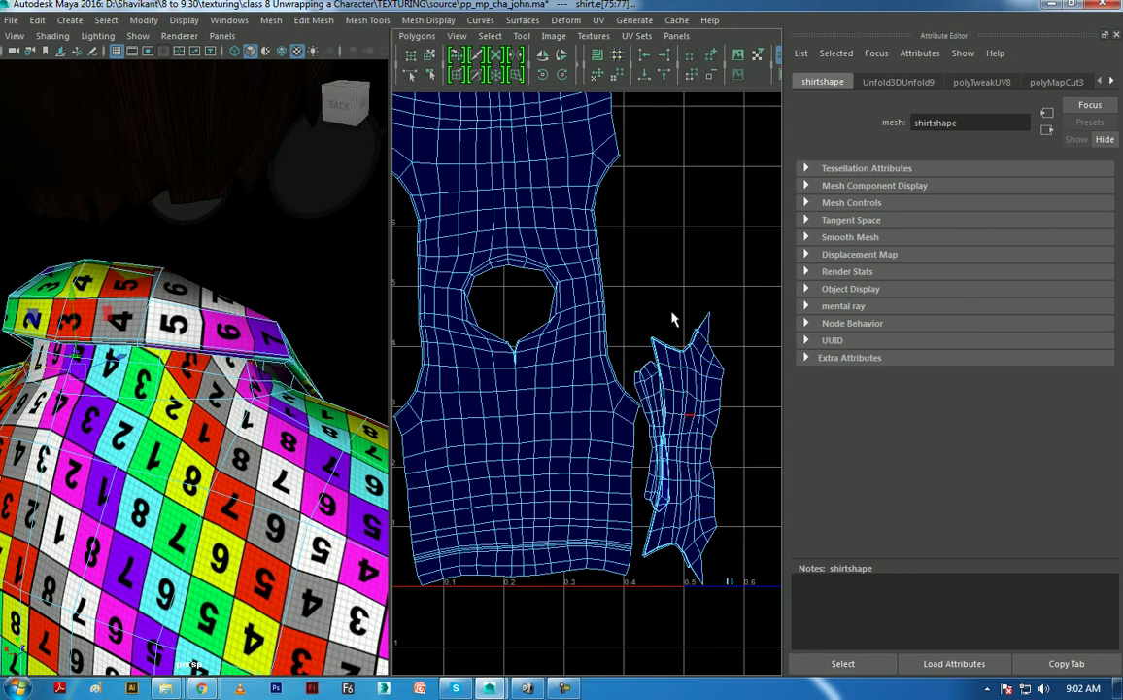
left_click(673, 319)
- Select the whole sleeve shell, nudge it right and unfold it
scroll(681, 331, "down", 1)
mouse_move(680, 394)
middle_mouse_down("alt")
mouse_move(674, 348)
mouse_move(635, 364)
middle_mouse_up("alt")
double_click(635, 363)
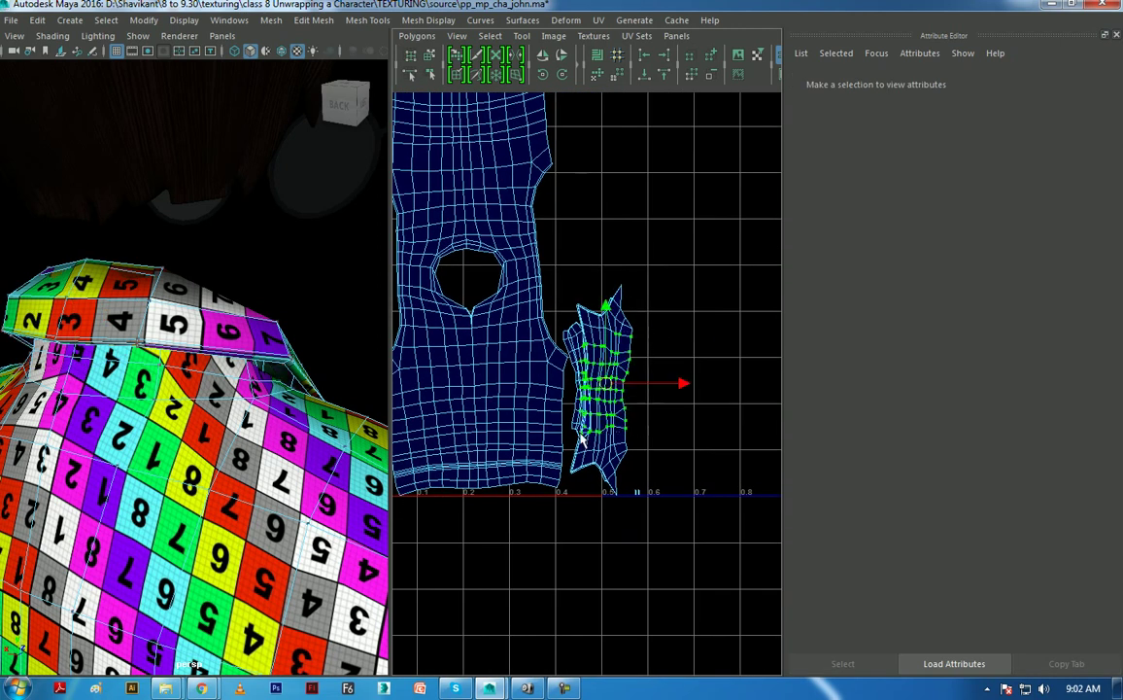
left_click_drag(603, 394, 650, 392)
right_click_drag(663, 258, 709, 446, "shift")
middle_click_drag(710, 446, 671, 401, "alt")
right_click(668, 400)
left_click(629, 470)
key("F8")
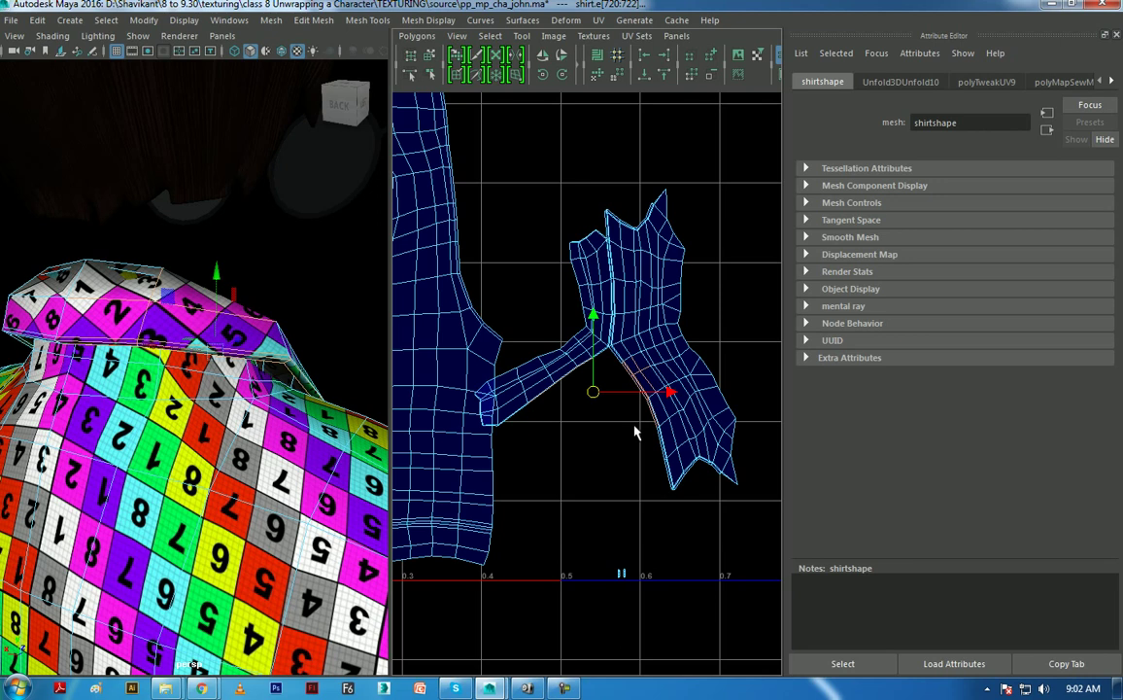
- Move and sew the strip onto the sleeve shell, then unfold the joined shell
left_click(669, 449)
right_click_drag(629, 485, 638, 362, "shift")
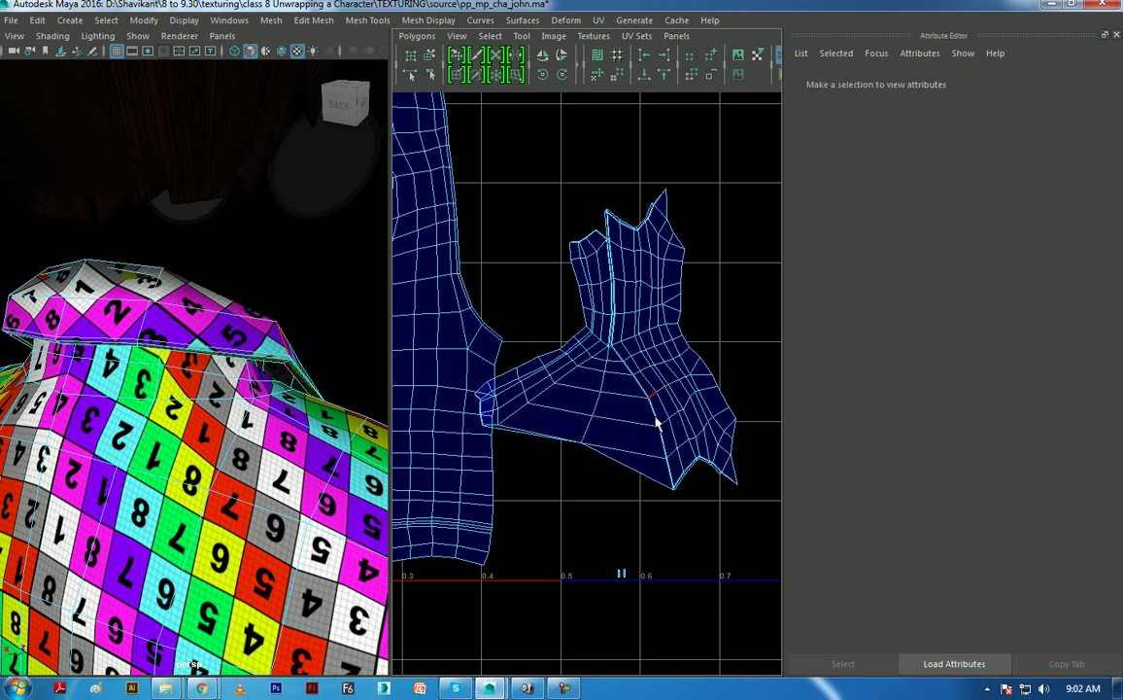
right_click_drag(657, 424, 574, 409, "alt")
left_click_drag(643, 379, 603, 503)
right_click_drag(612, 409, 632, 336, "shift")
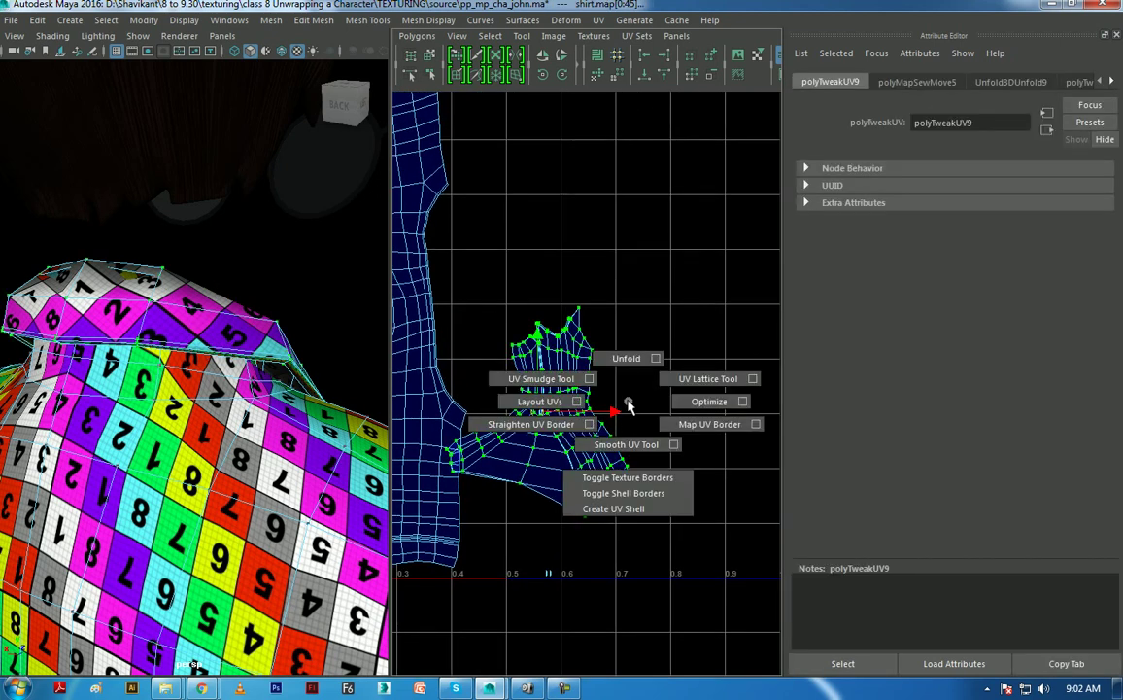
right_click_drag(549, 425, 649, 537, "alt")
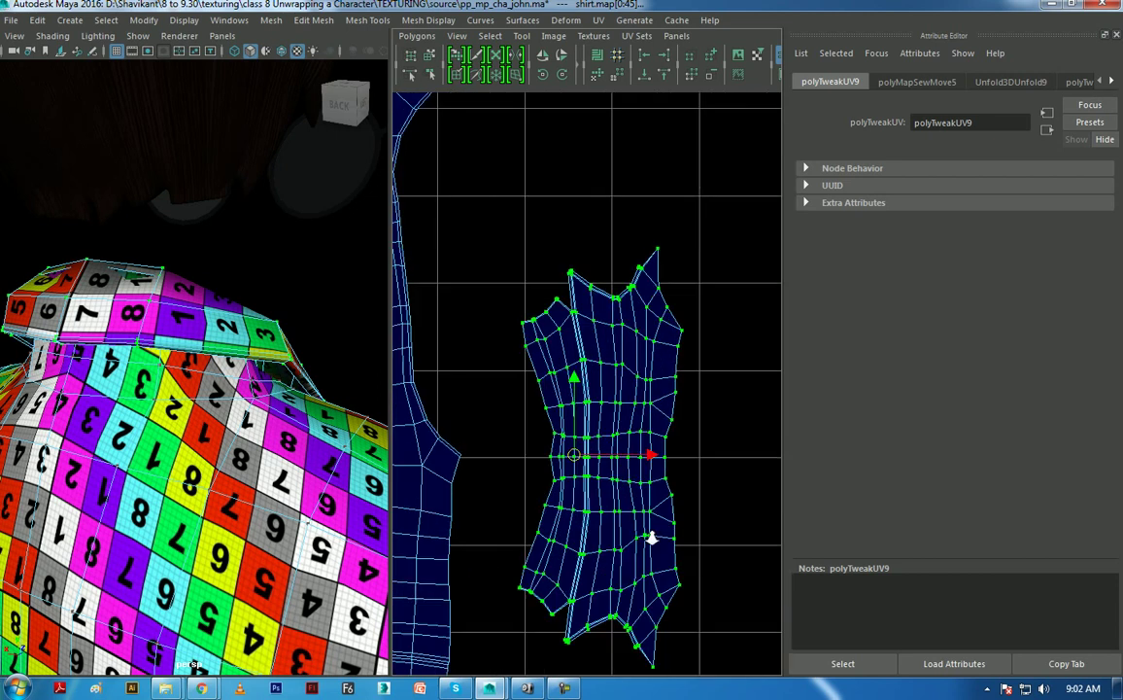
- Reselect all the sleeve shell's UVs and unfold it once more
left_click(573, 301)
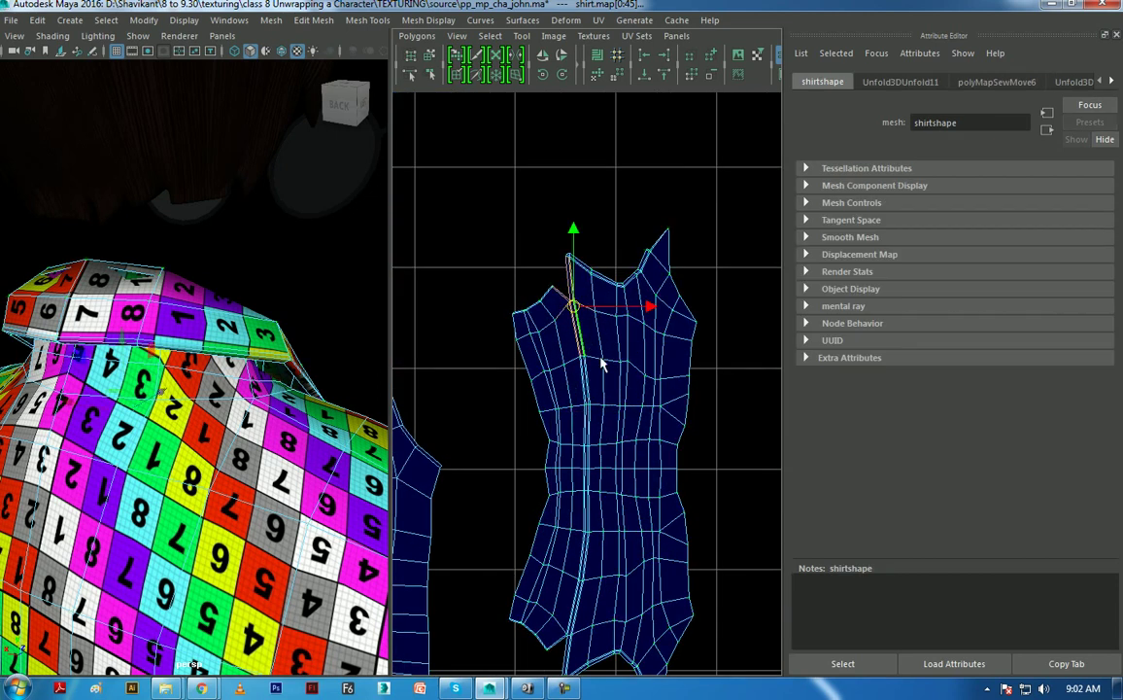
middle_click_drag(583, 594, 565, 413, "alt")
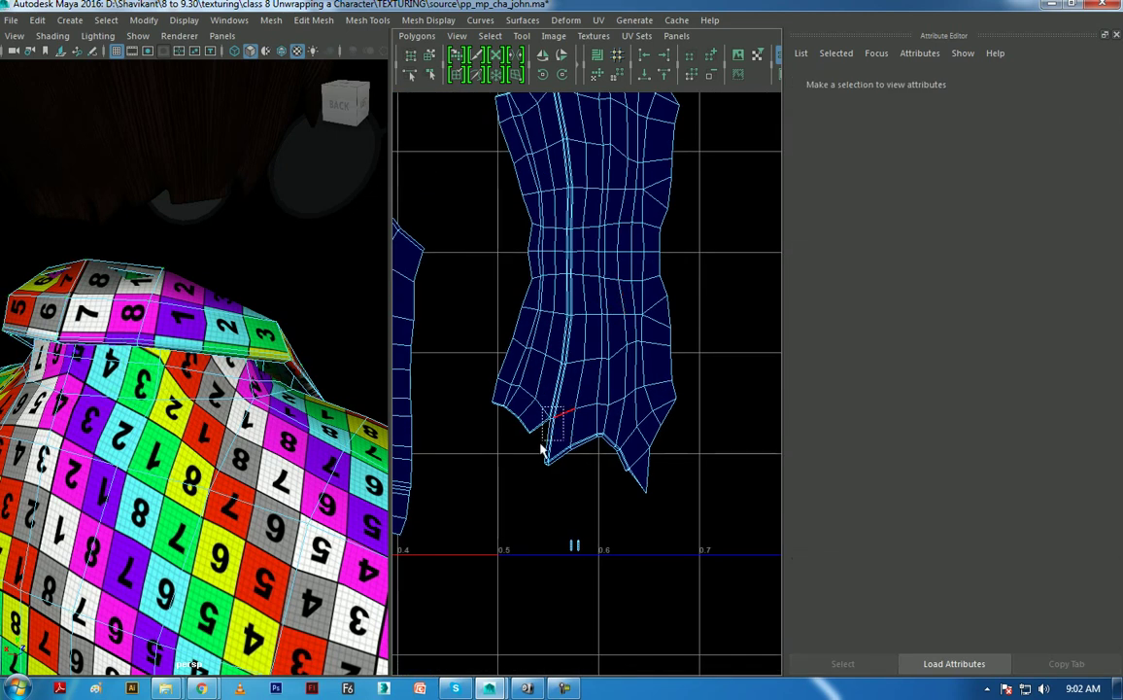
left_click(596, 284)
scroll(589, 293, "down", 2)
left_click(672, 220)
scroll(612, 368, "up", 1)
left_click_drag(661, 275, 557, 439)
right_click(609, 395, "shift")
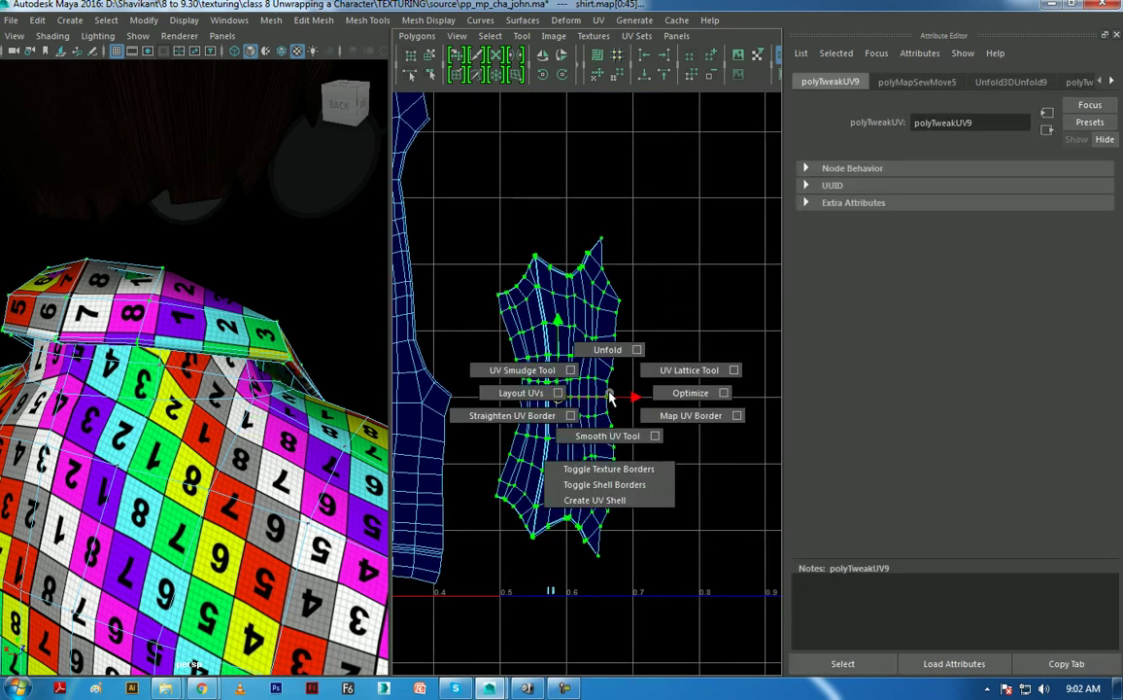
left_click(608, 349)
mouse_move(146, 292)
left_mouse_down("alt")
mouse_move(30, 358)
mouse_move(68, 292)
left_mouse_up("alt")
scroll(552, 274, "down", 2)
left_click(540, 688)
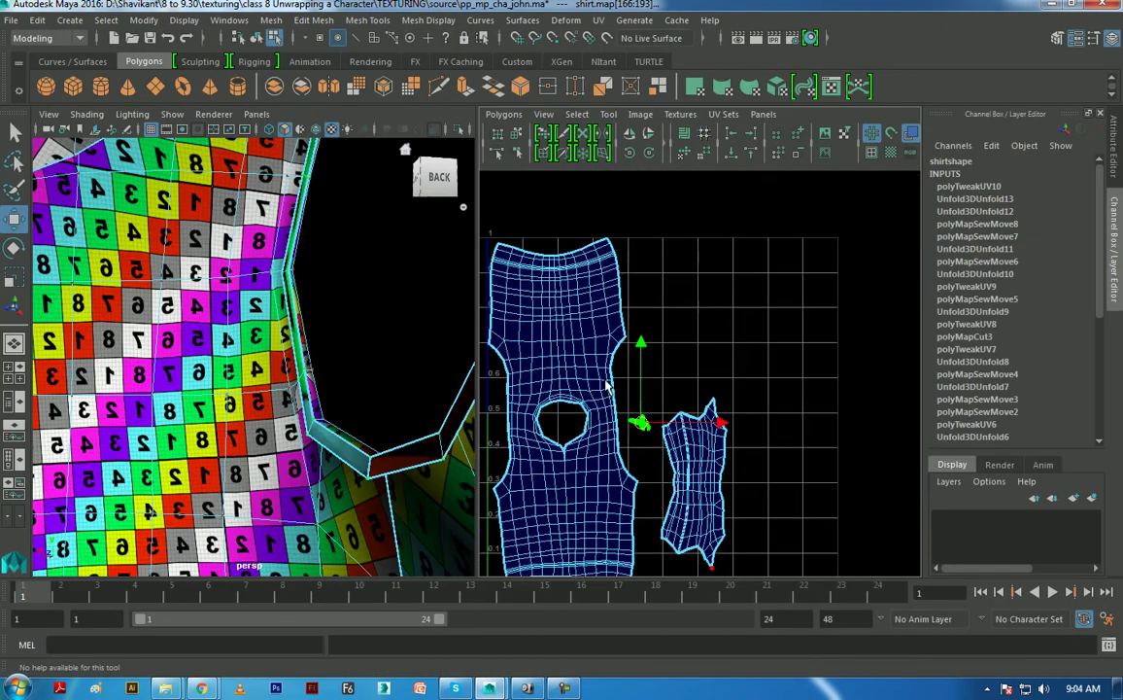
- Scale the small tangled UV piece and move it to the upper right
key("r")
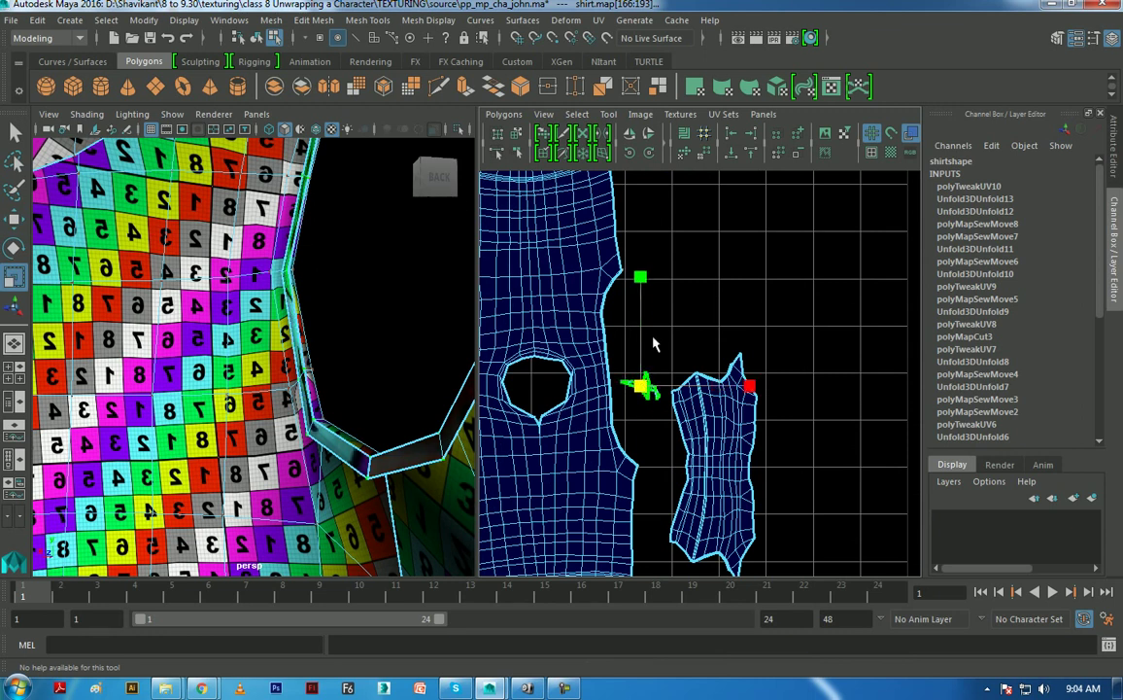
middle_click_drag(673, 364, 621, 451, "alt")
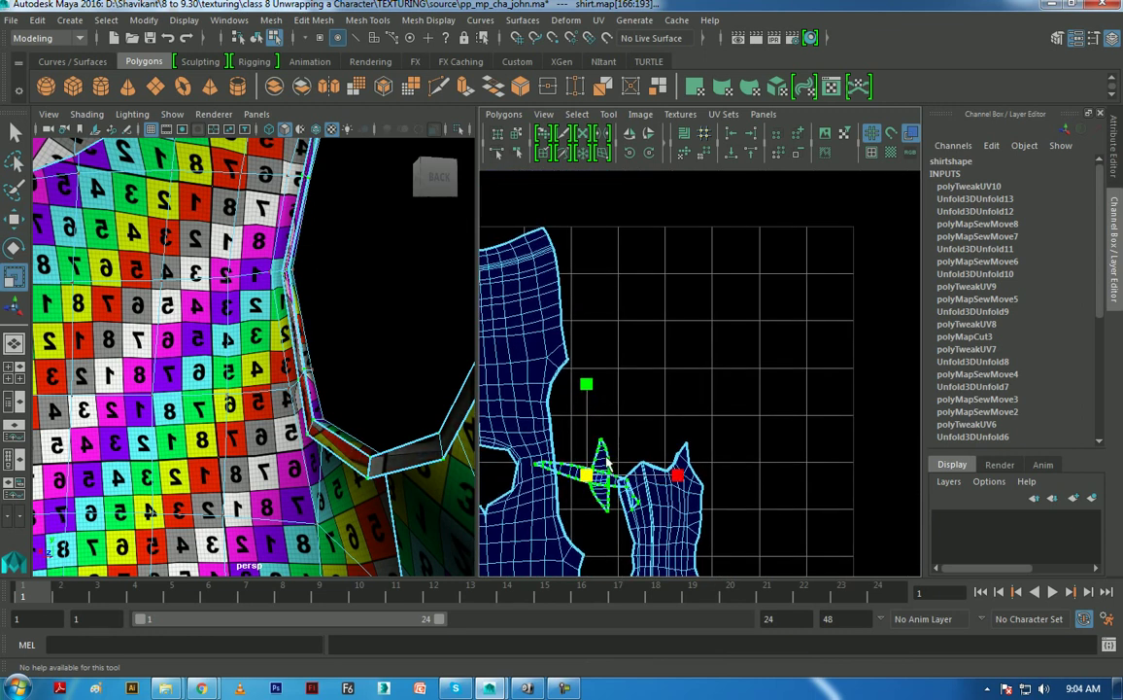
key("w")
left_click_drag(597, 483, 752, 308)
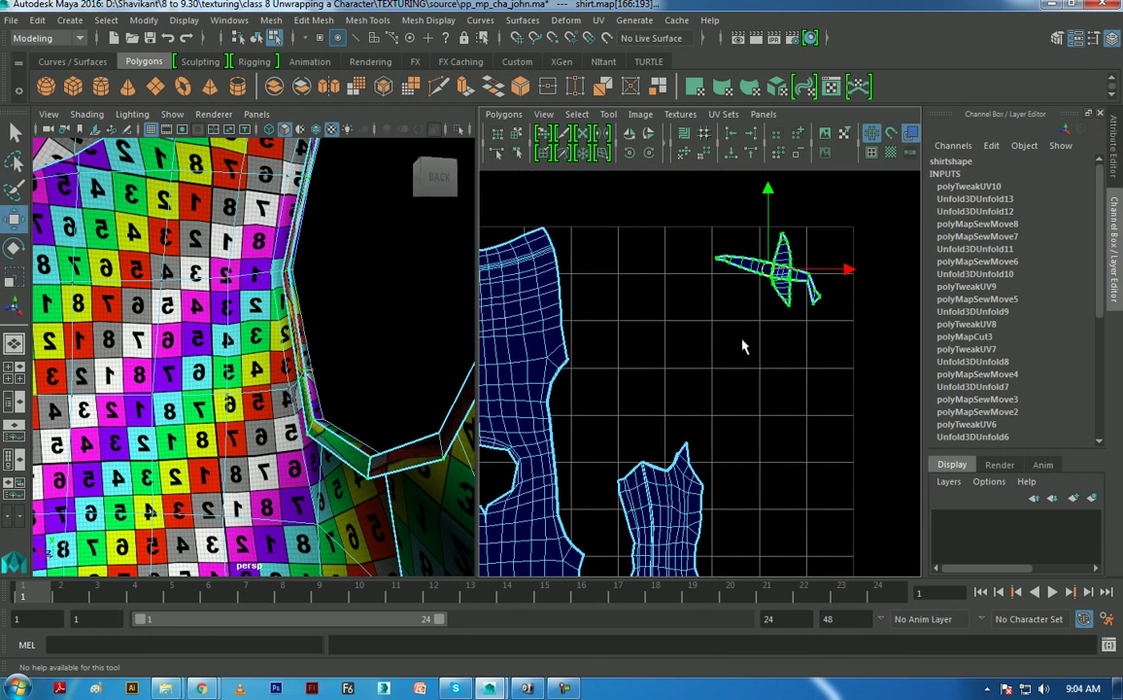
- Cut the body shell's UVs along the selected edge (polyMapCut4)
right_click_drag(792, 246, 789, 199)
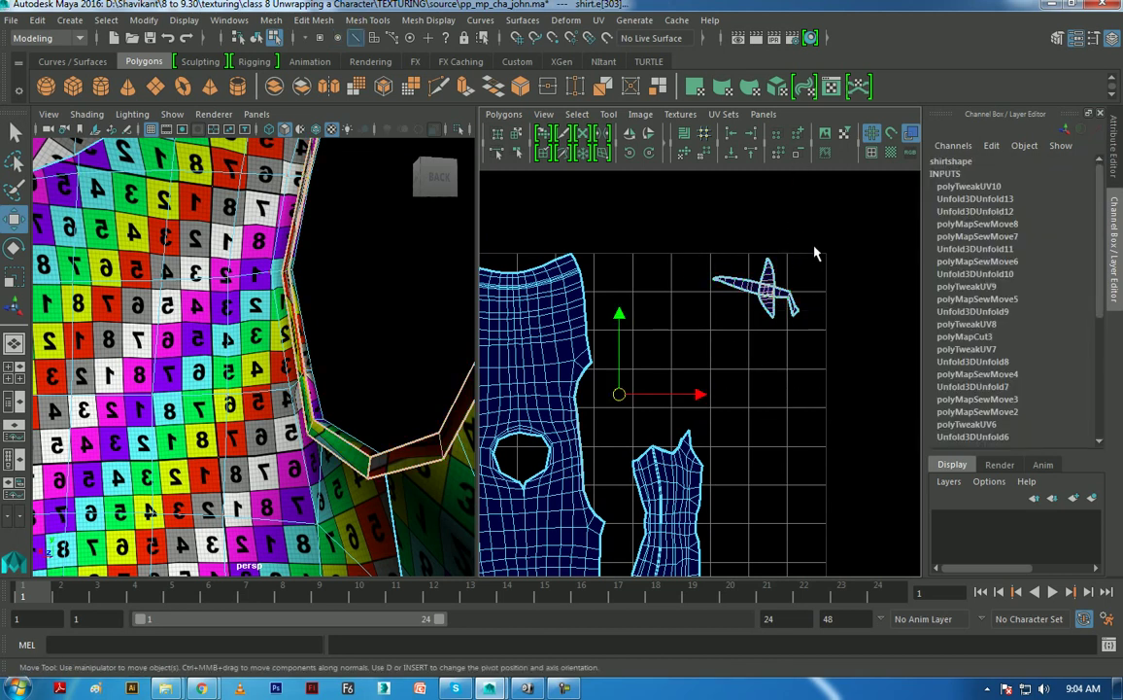
mouse_move(819, 251)
right_mouse_down("shift")
mouse_move(741, 265)
mouse_move(710, 243)
right_mouse_up("shift")
scroll(729, 311, "up", 3)
middle_click_drag(721, 323, 756, 327, "alt")
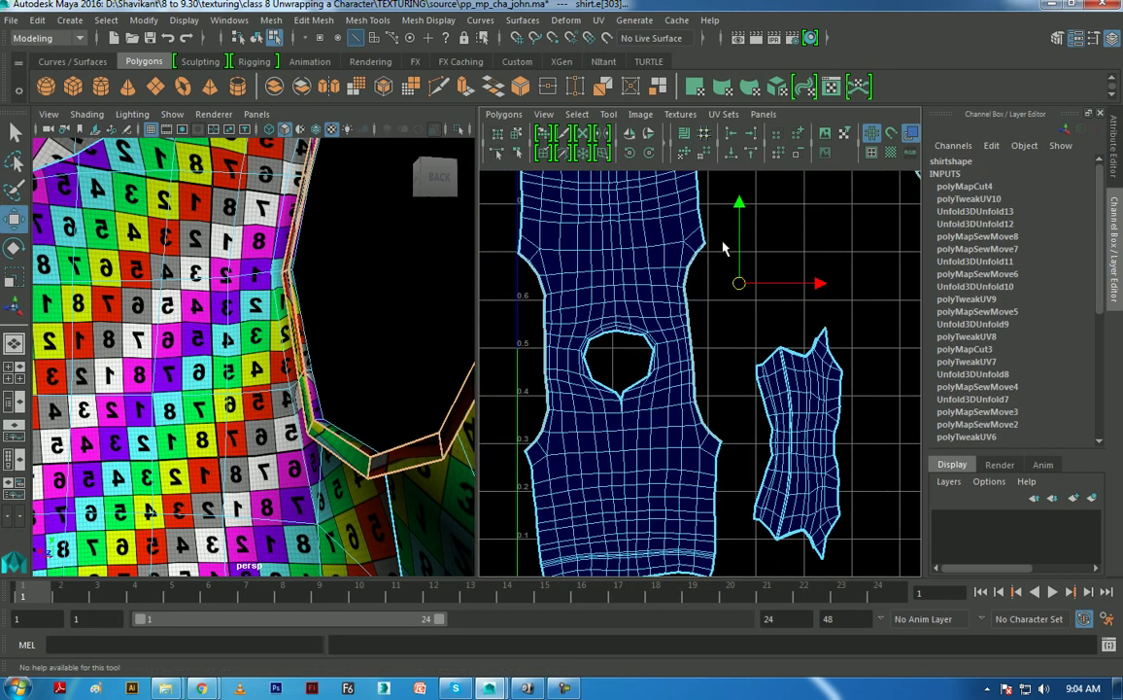
- Maximize the UV Editor and sew the body shell's right and lower border edges
key("space")
scroll(647, 427, "up", 3)
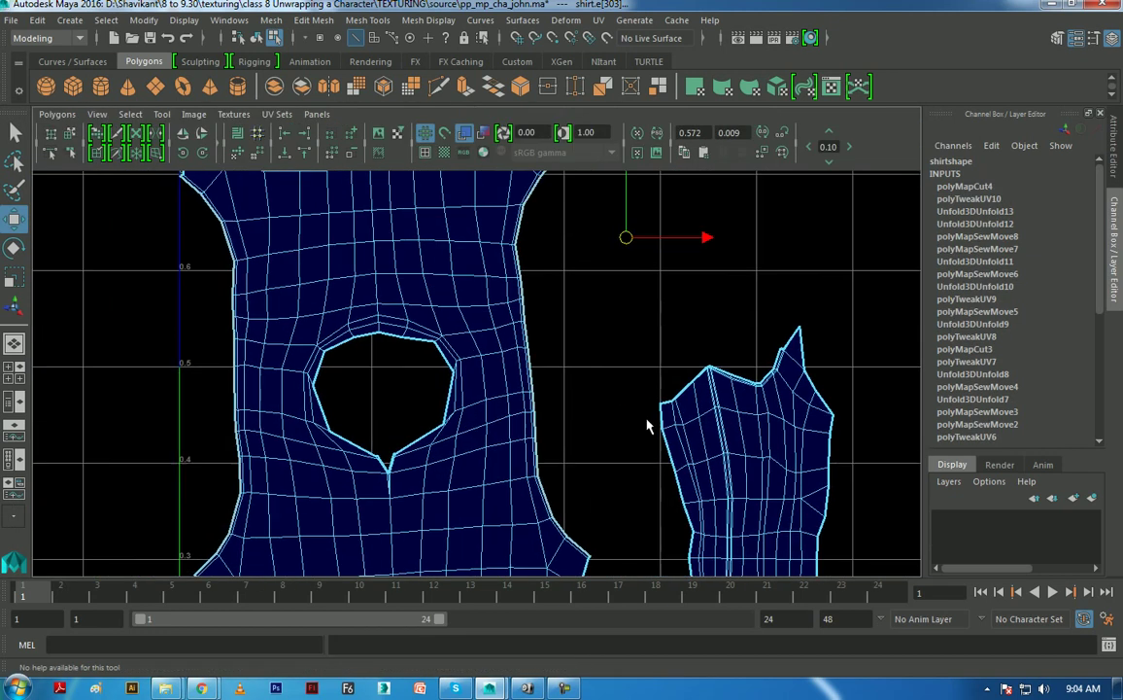
scroll(491, 415, "down", 1)
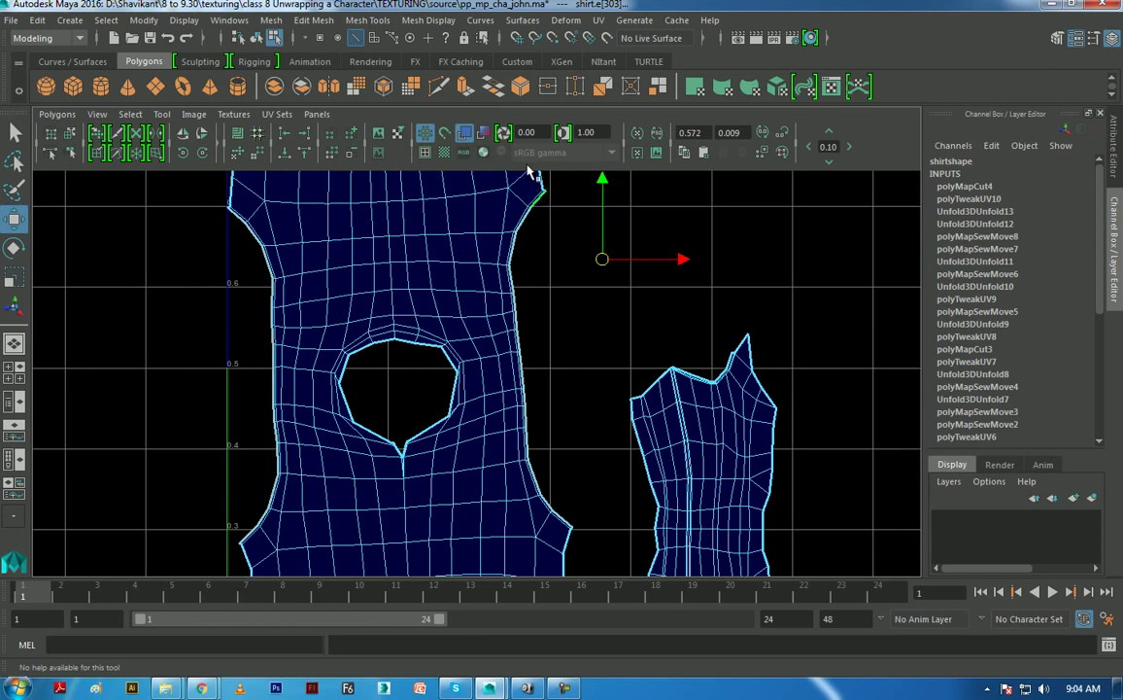
right_click_drag(539, 240, 544, 206)
double_click(547, 461)
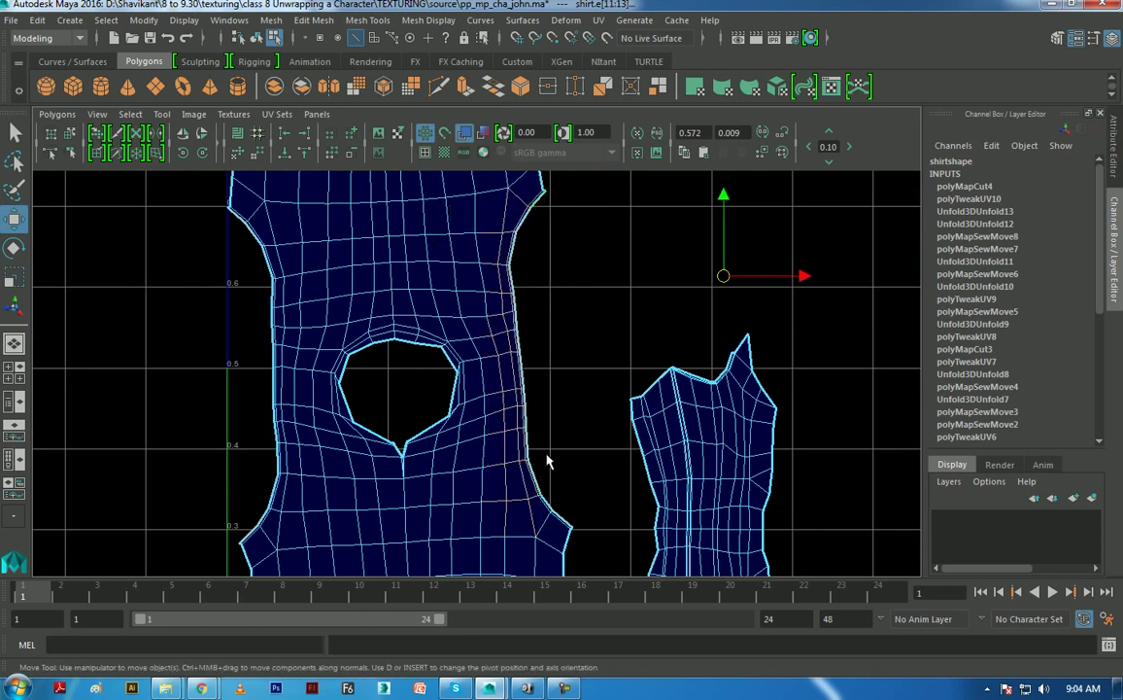
right_click_drag(547, 418, 550, 356, "shift")
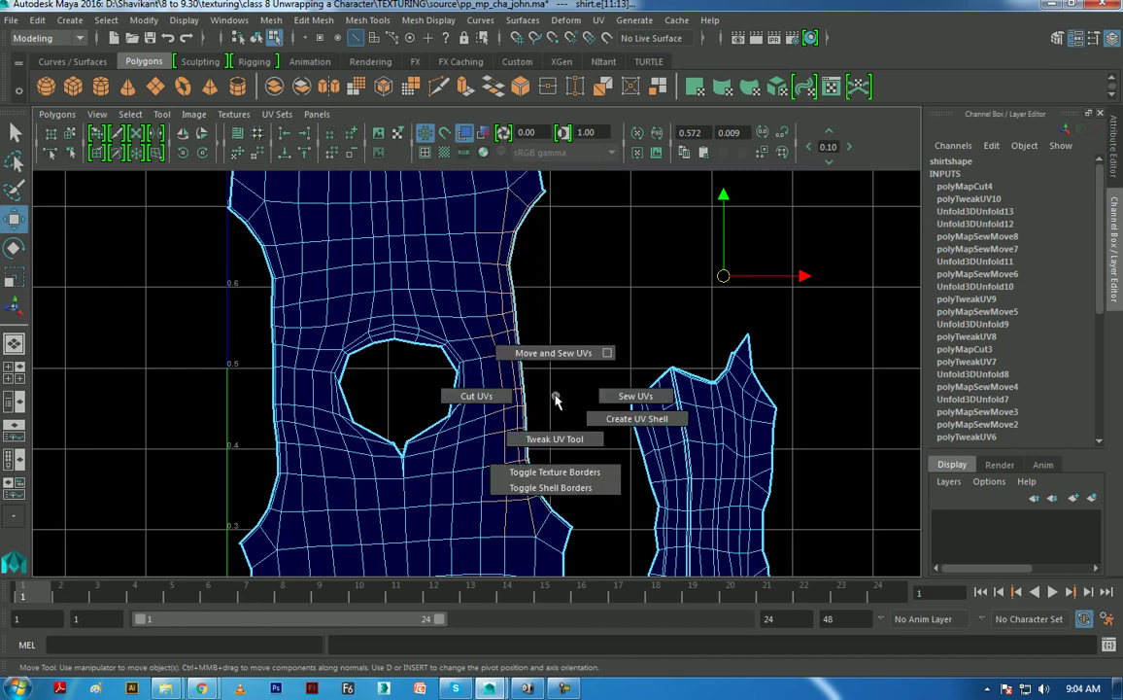
left_click(534, 532)
right_click_drag(535, 532, 538, 477, "shift")
left_click(515, 334)
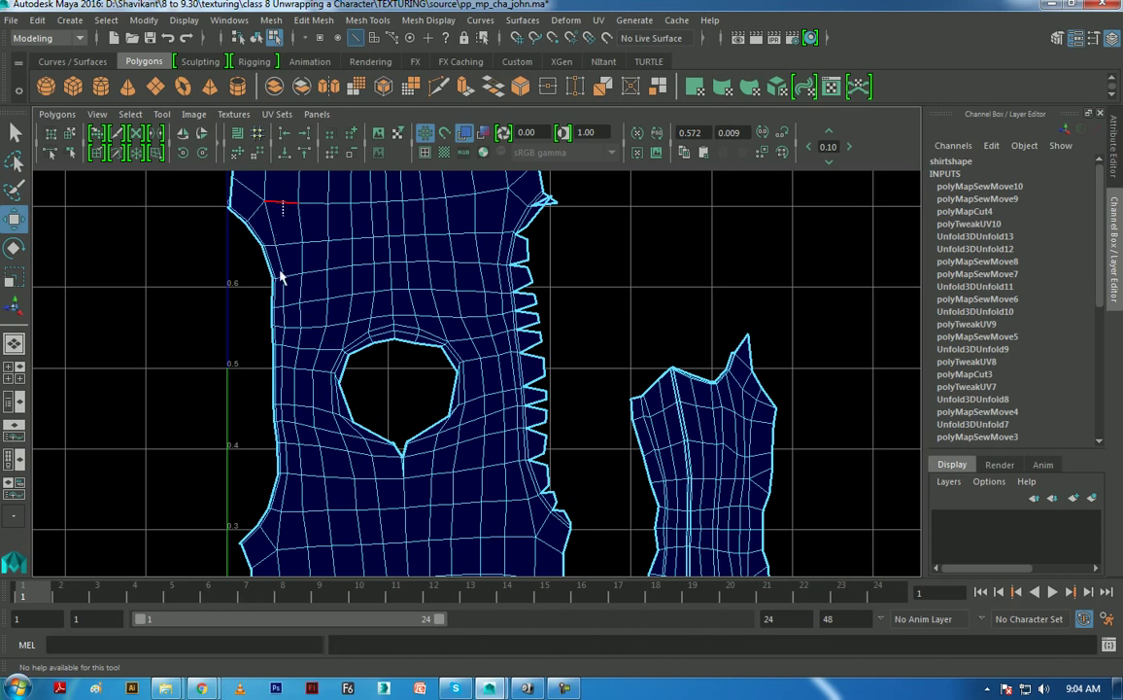
- Sew the lower-left border edges of the body shell, undoing one bad sew
left_click(261, 537)
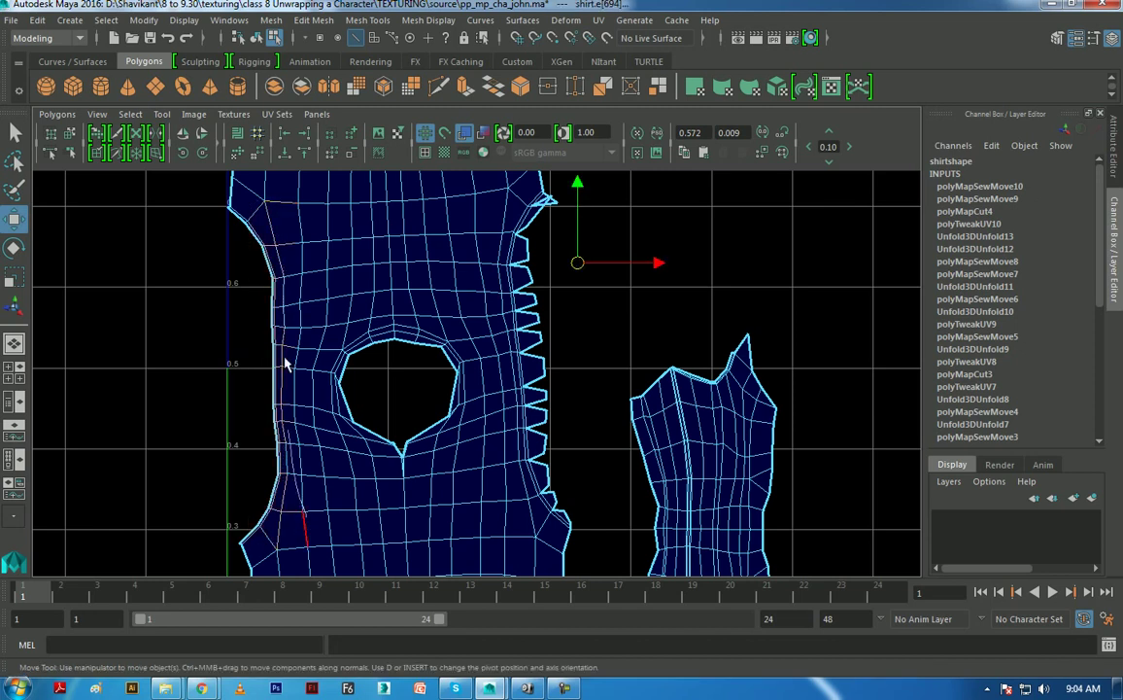
right_click_drag(285, 363, 286, 306, "shift")
left_click(264, 257)
right_click_drag(253, 261, 226, 281, "shift")
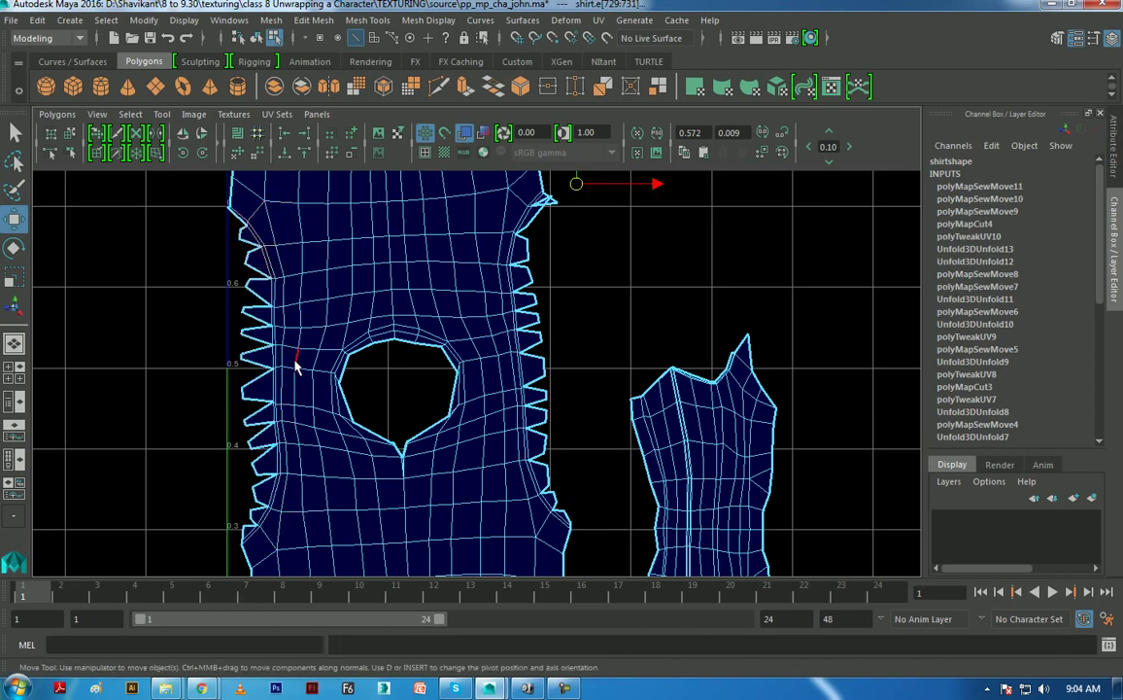
left_click(283, 296)
left_click_drag(271, 183, 165, 529)
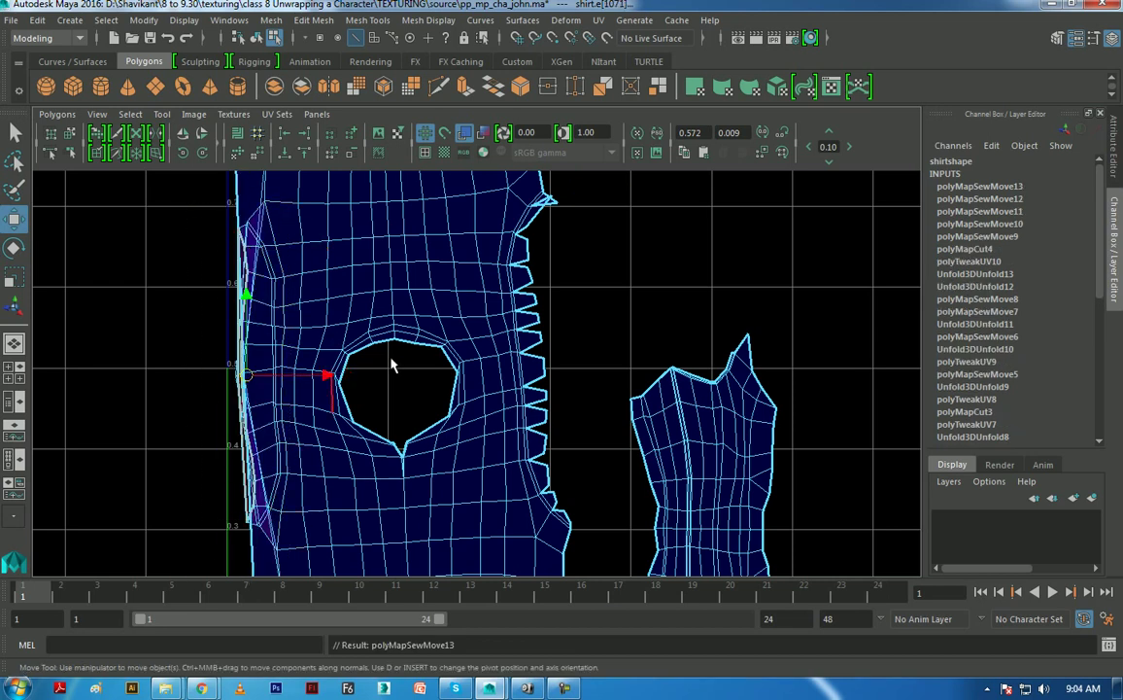
key("ctrl+z")
- Show texture borders as thick lines and sew the remaining left shell edge
middle_click_drag(301, 494, 326, 399, "alt")
right_click_drag(377, 386, 377, 463, "shift")
middle_click_drag(321, 418, 297, 433, "alt")
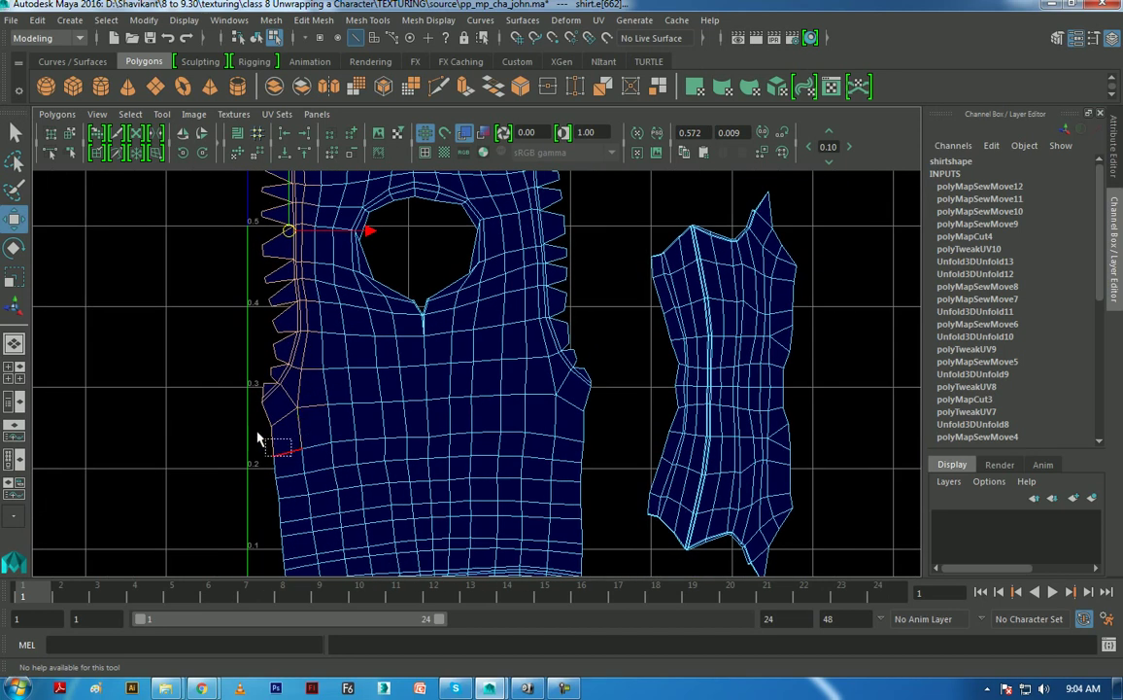
middle_click_drag(370, 379, 406, 552, "alt")
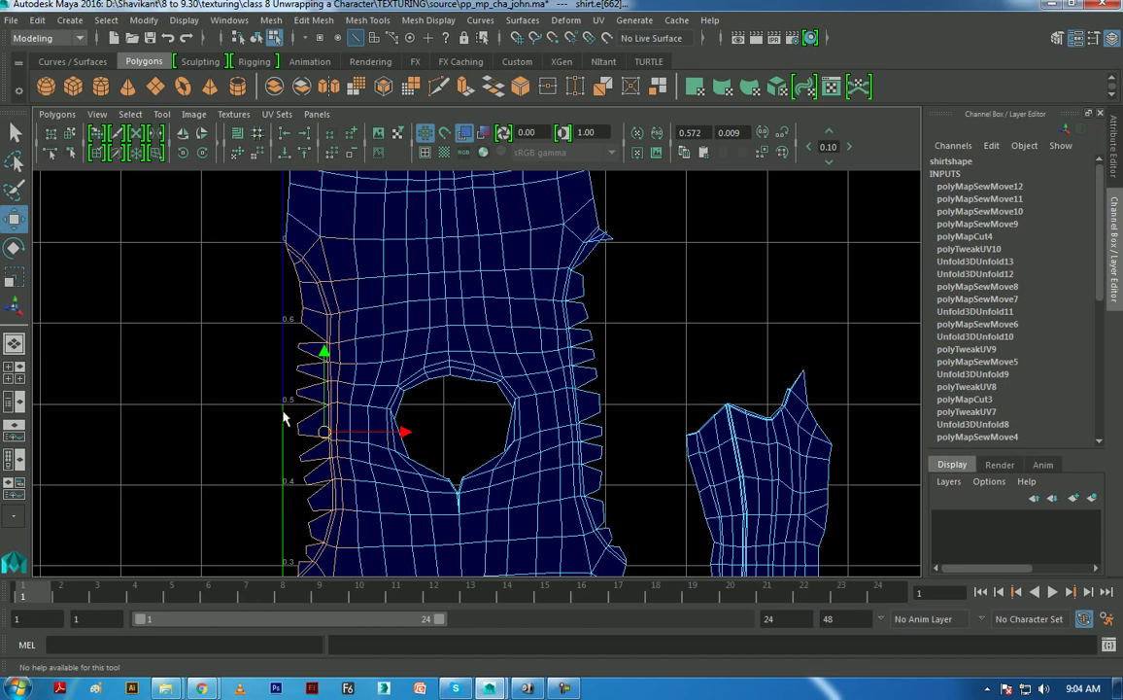
mouse_move(285, 418)
right_mouse_down("shift")
mouse_move(298, 340)
mouse_move(498, 508)
right_mouse_up("shift")
- Undo the previous sew, try sewing a short left-border edge, and undo it again
key("ctrl+z")
left_click_drag(314, 397, 359, 401)
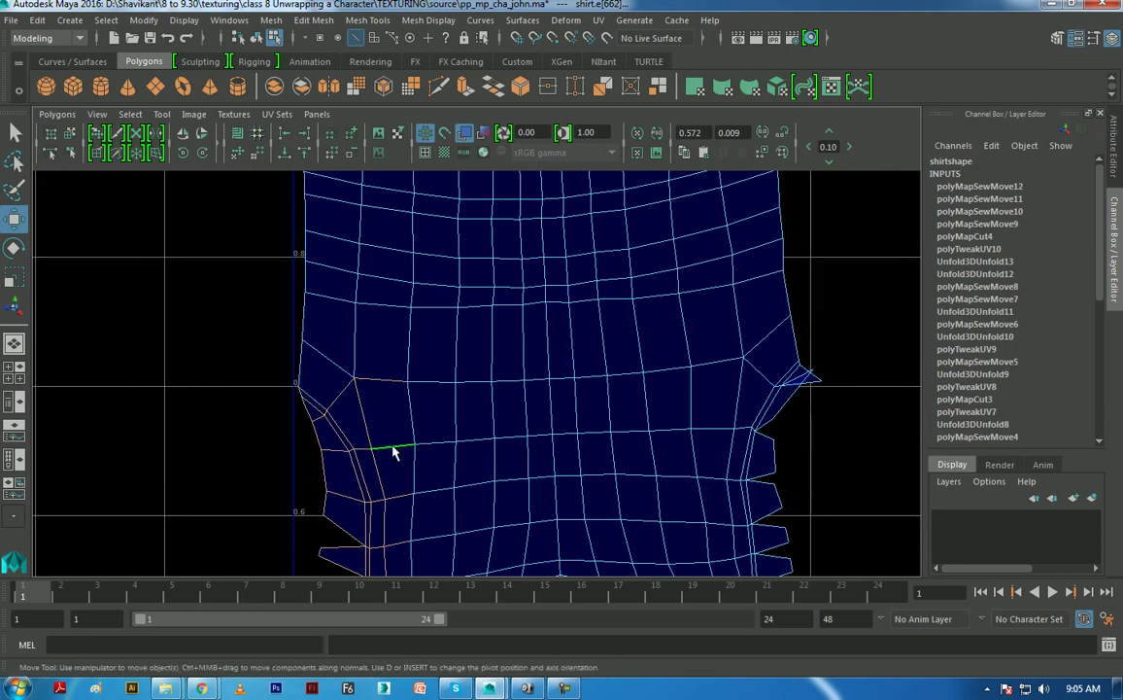
right_click_drag(419, 399, 391, 316, "shift")
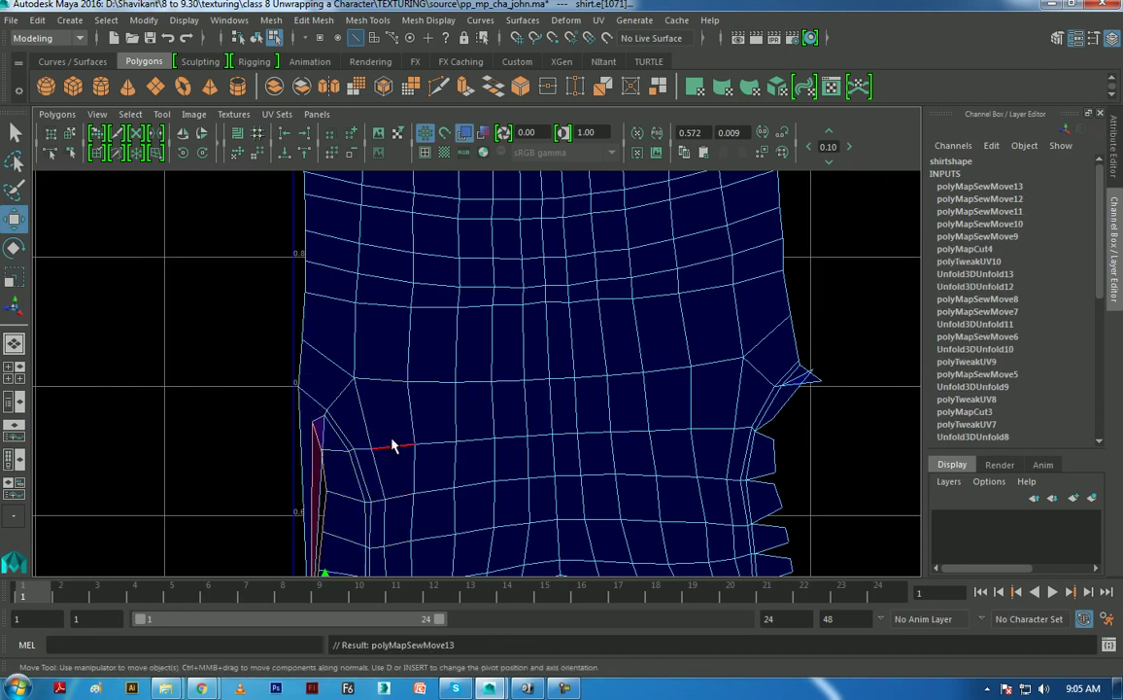
key("ctrl+z")
- Sew an edge near the shell's left border, then look over the top of the shirt shell
right_click_drag(384, 444, 502, 446, "alt")
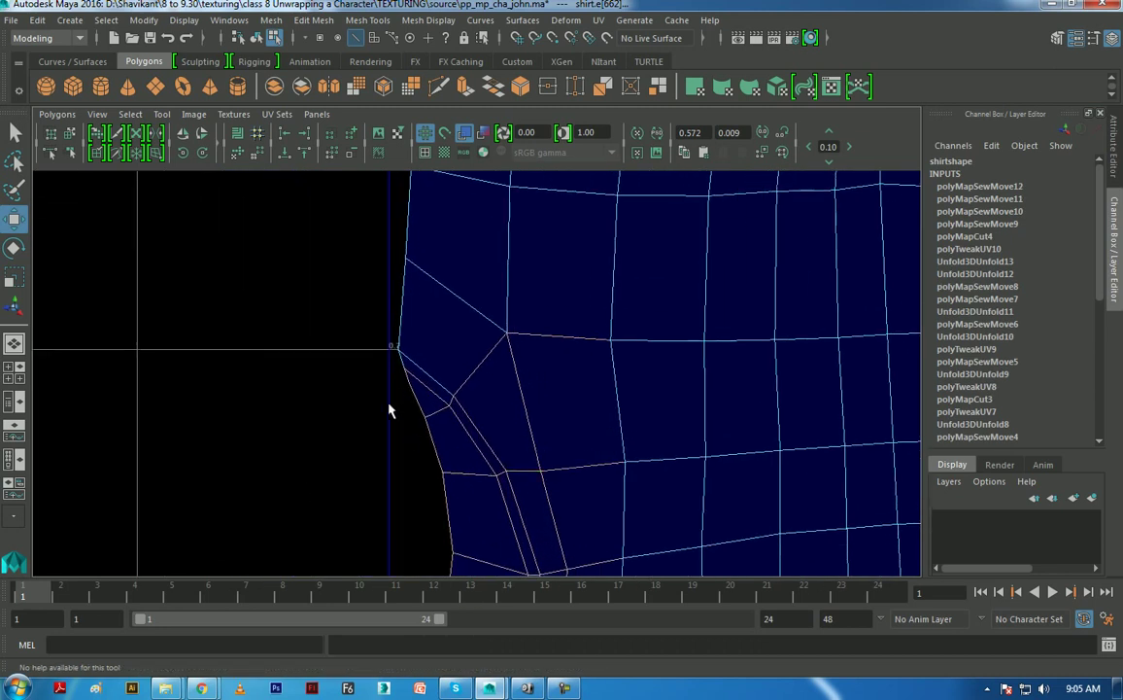
left_click_drag(409, 383, 429, 416)
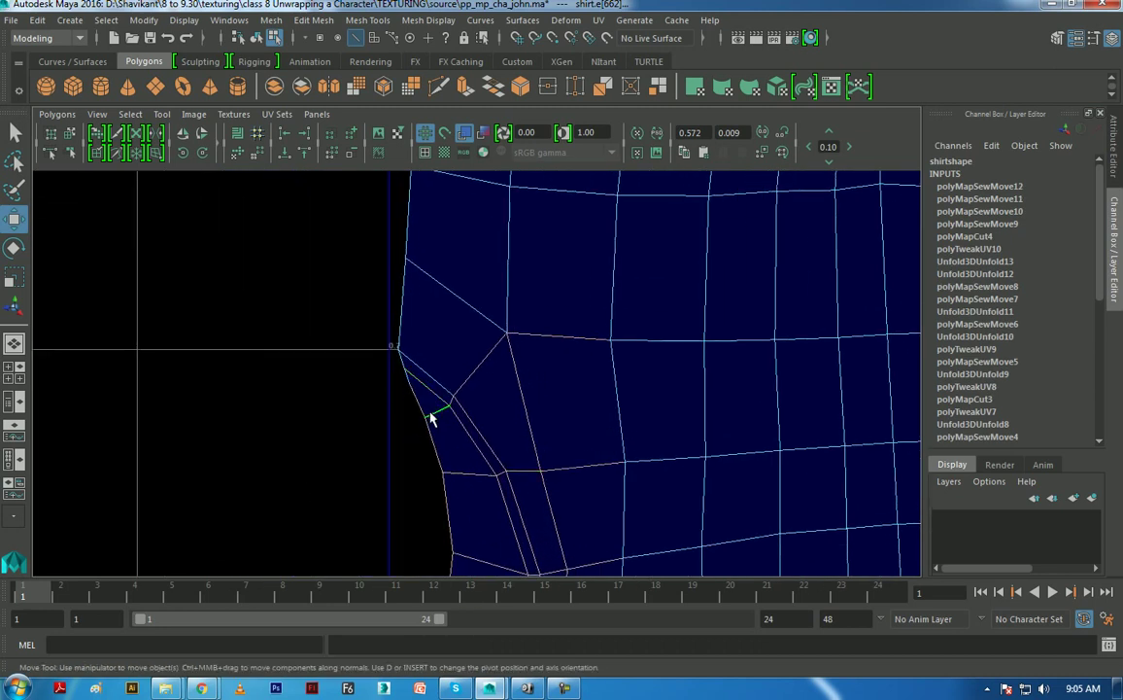
right_click_drag(528, 459, 534, 370, "shift")
left_click(514, 501)
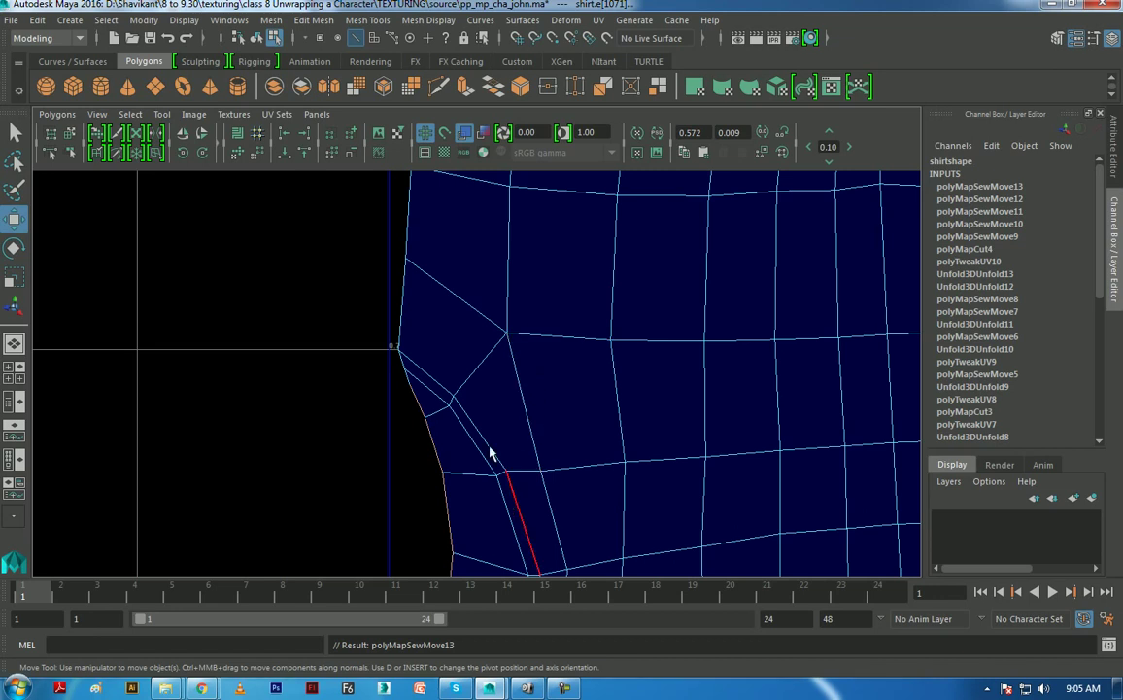
scroll(491, 447, "down", 2)
middle_click_drag(502, 501, 446, 333, "alt")
scroll(443, 381, "down", 2)
mouse_move(389, 301)
middle_mouse_down("alt")
mouse_move(464, 316)
mouse_move(517, 461)
middle_mouse_up("alt")
scroll(517, 461, "up", 1)
scroll(550, 292, "down", 1)
scroll(530, 233, "down", 1)
scroll(536, 225, "down", 1)
- Sew the sawtooth edges on the right border and the bottom-right border edges
left_click_drag(524, 197, 589, 432)
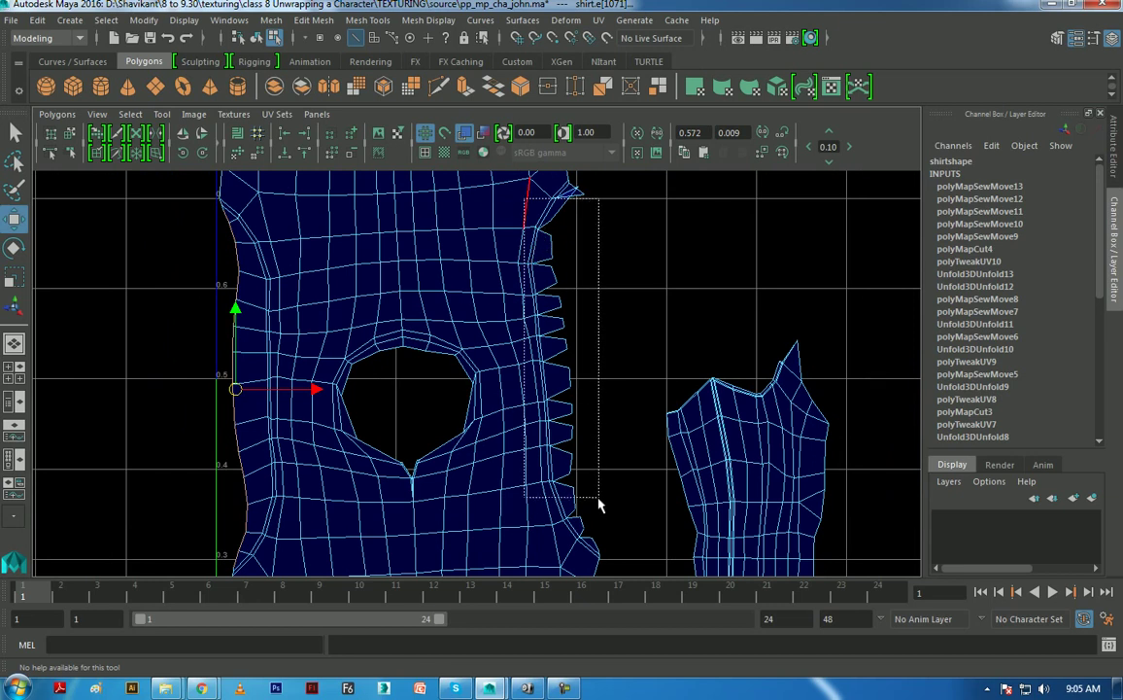
right_click_drag(583, 459, 562, 345, "shift")
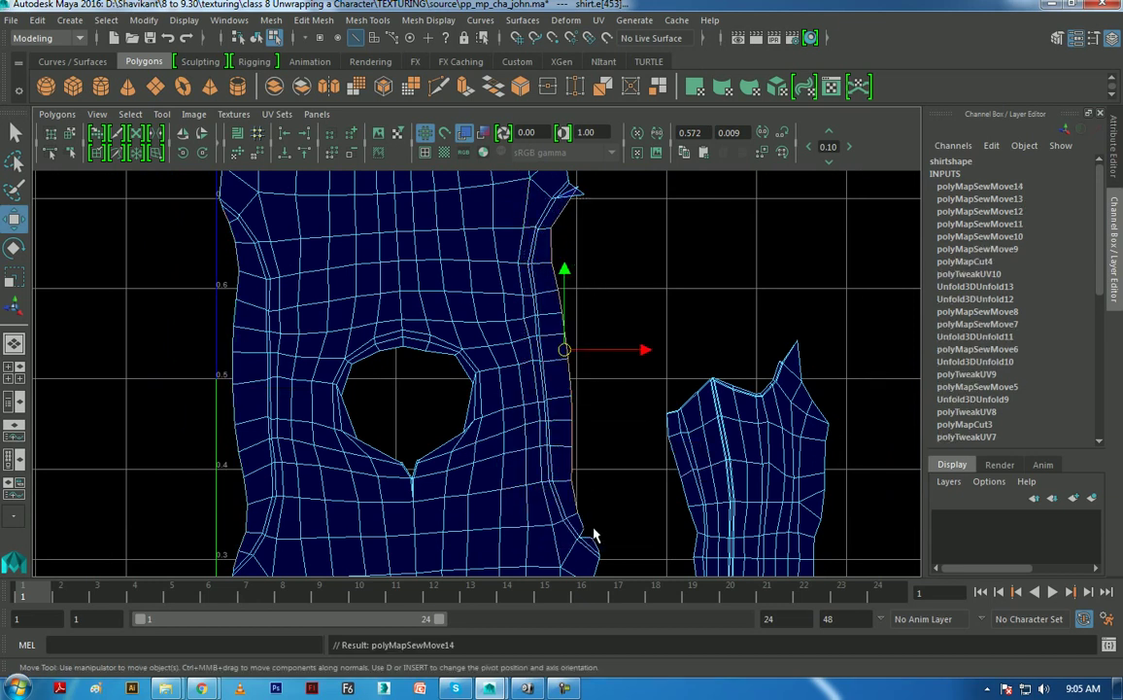
left_click_drag(576, 526, 551, 546)
right_click_drag(551, 546, 531, 431, "shift")
middle_click_drag(531, 431, 564, 374, "alt")
mouse_move(564, 373)
right_mouse_down("alt")
mouse_move(574, 423)
mouse_move(389, 459)
right_mouse_up("alt")
scroll(420, 520, "down", 2)
scroll(441, 367, "down", 2)
scroll(442, 381, "down", 2)
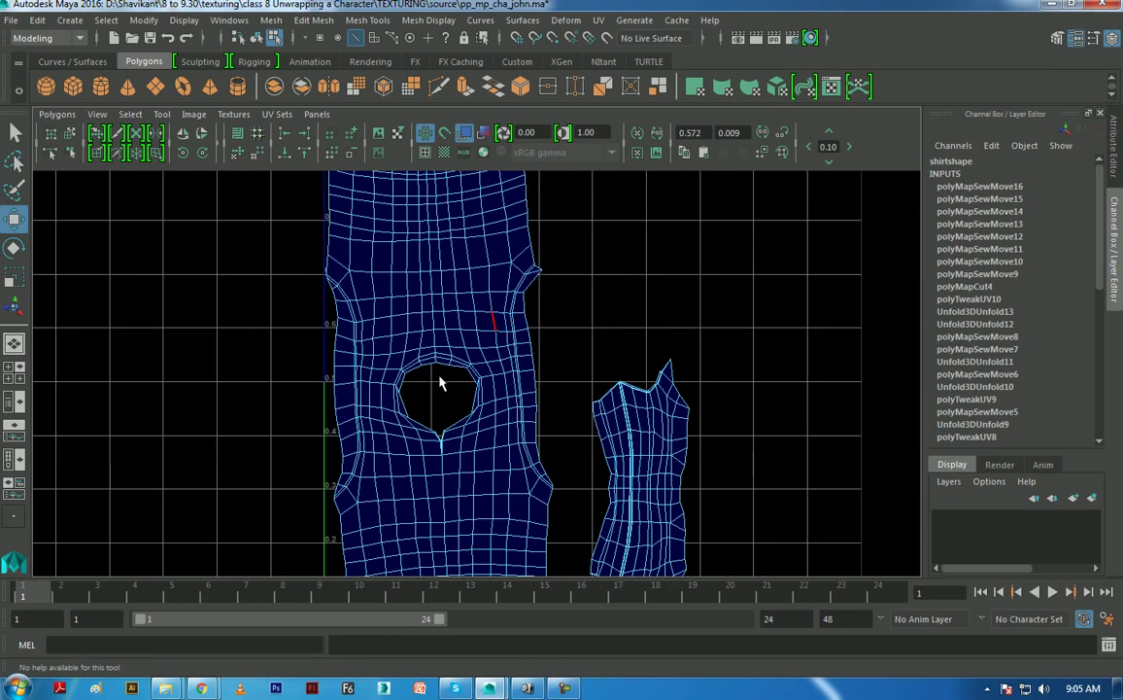
- Unfold the border UVs along the body shell's right and left sides
right_click_drag(480, 311, 579, 258)
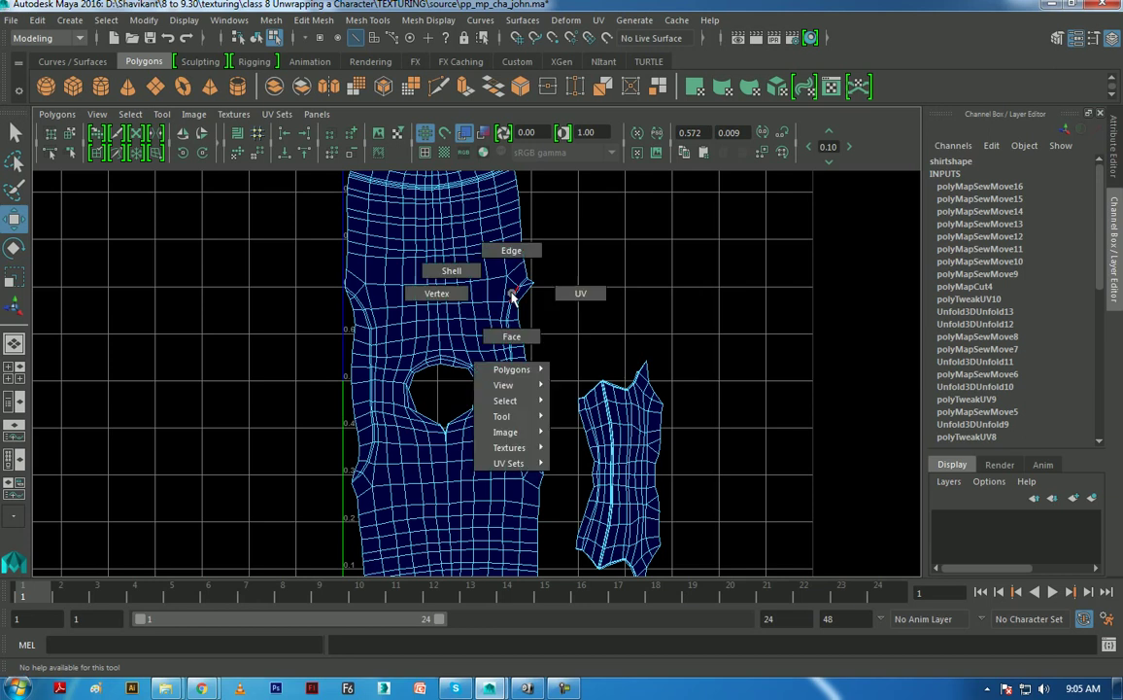
left_click_drag(577, 256, 503, 501)
right_click_drag(502, 457, 496, 408, "shift")
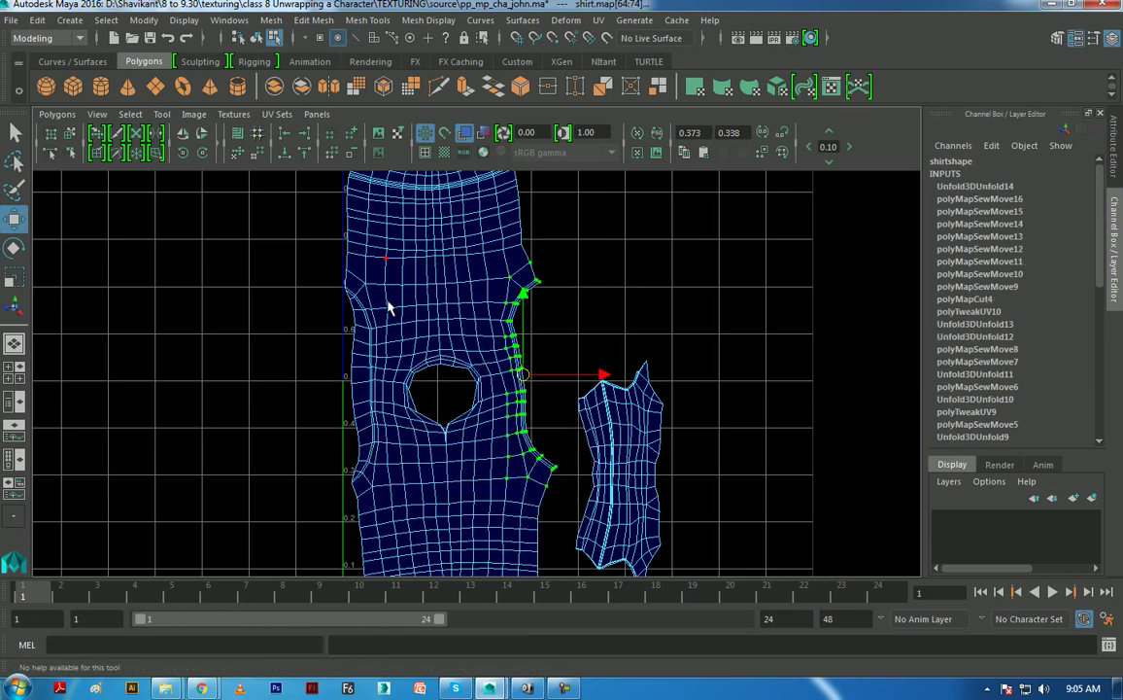
left_click_drag(356, 237, 301, 449)
right_click_drag(300, 418, 321, 319, "shift")
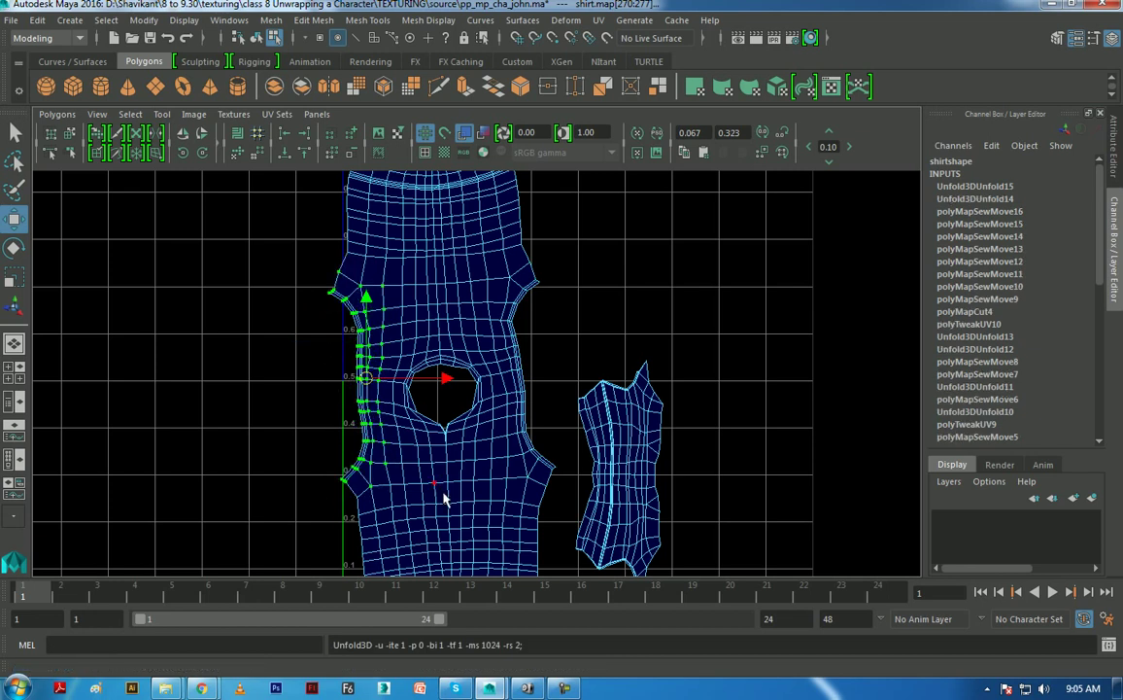
scroll(443, 499, "down", 2)
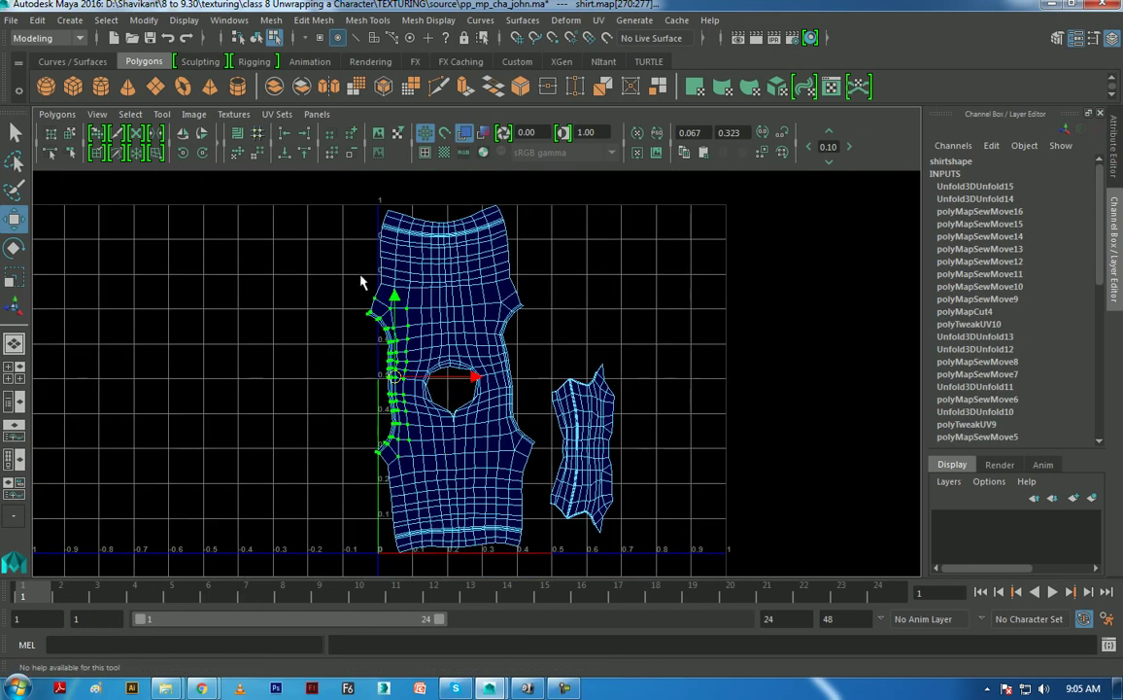
- Switch to the Persp/UV Editor layout and orbit around the checker-textured shirt
left_click_drag(457, 350, 470, 333)
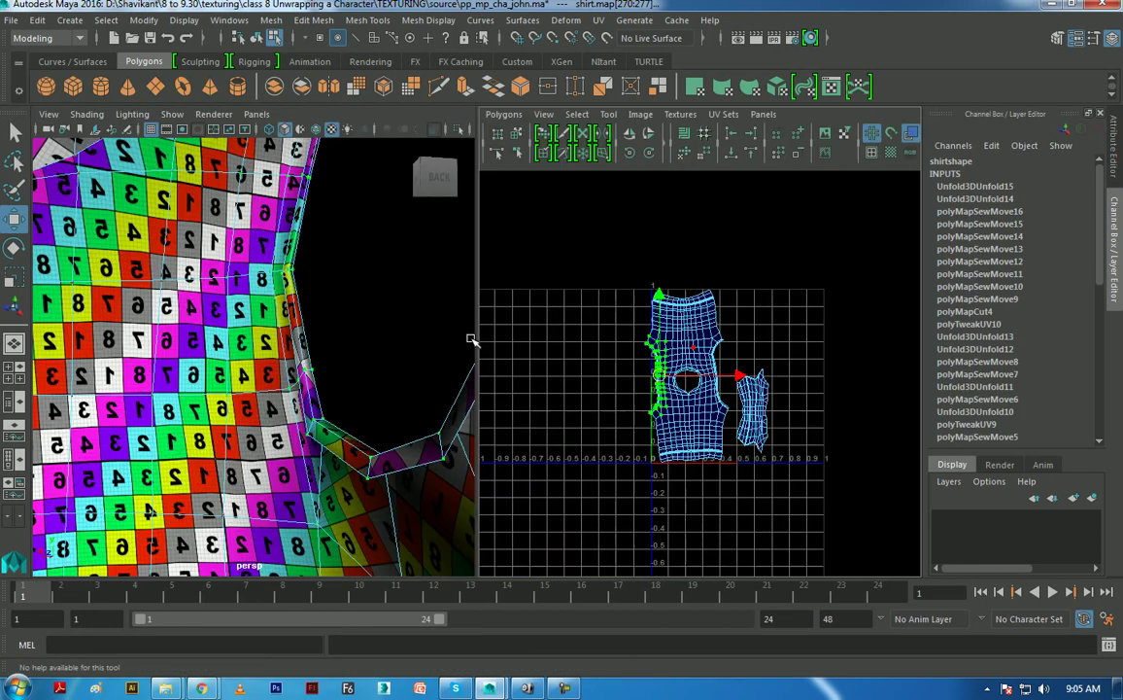
right_click_drag(469, 334, 349, 434, "alt")
left_click_drag(349, 435, 167, 400, "alt")
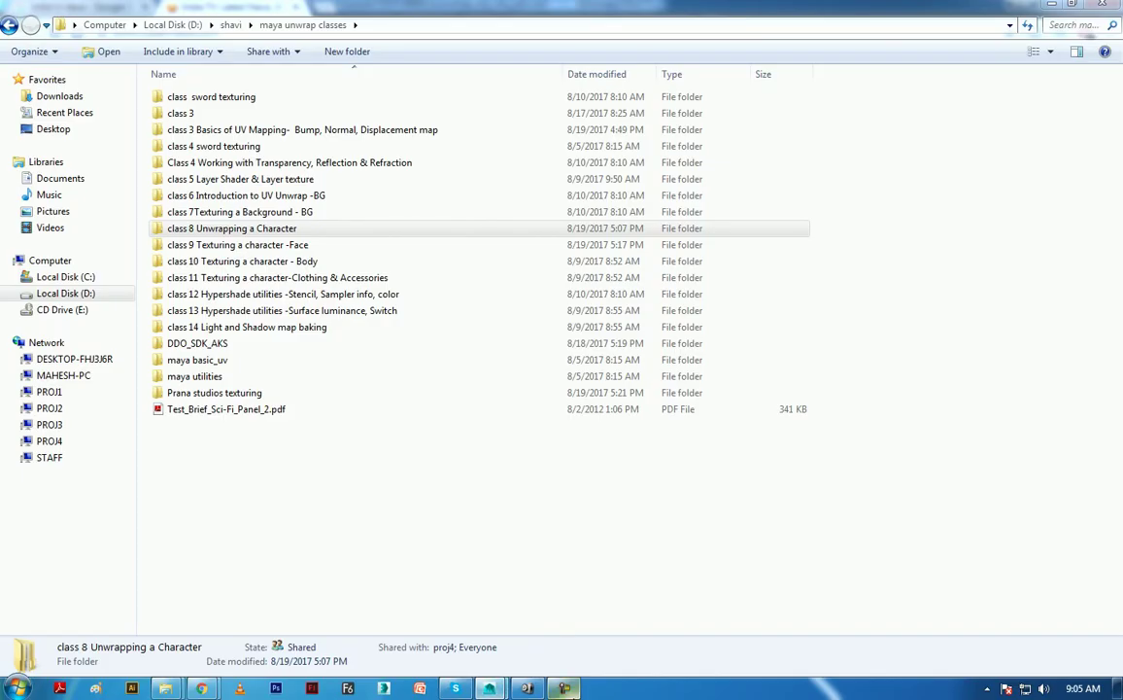
- Bring up the screen recorder's controls from the taskbar
left_click(563, 688)
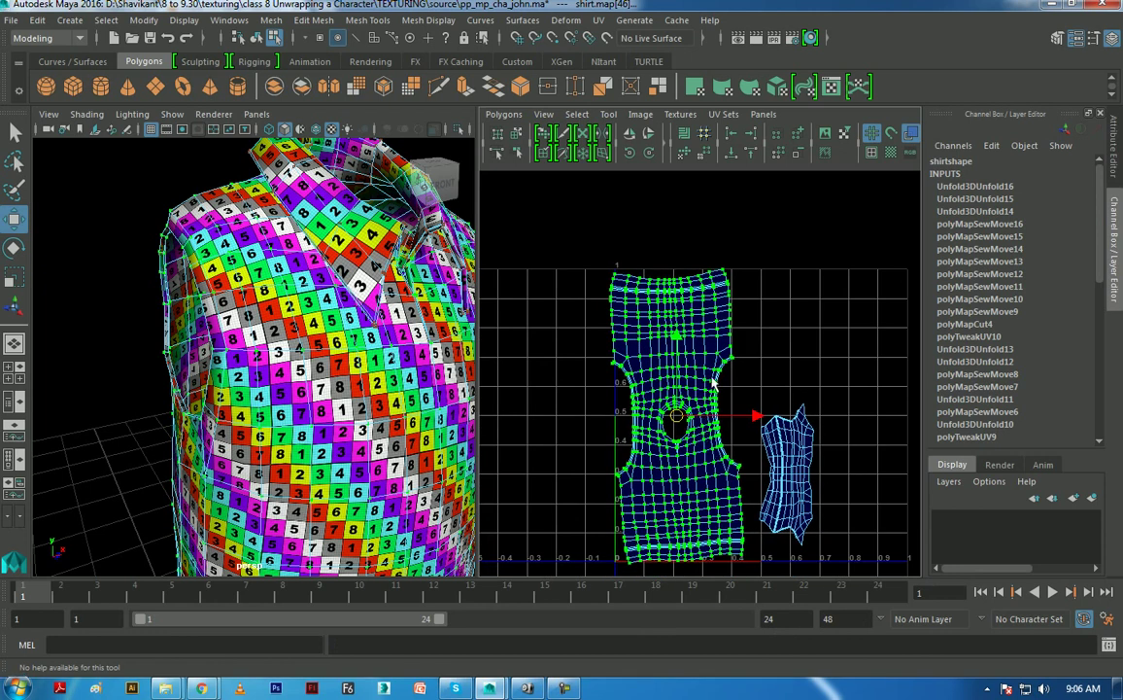
- Select all UVs of both shells and lay them out inside 0–1 UV space
right_click_drag(643, 346, 683, 364, "shift")
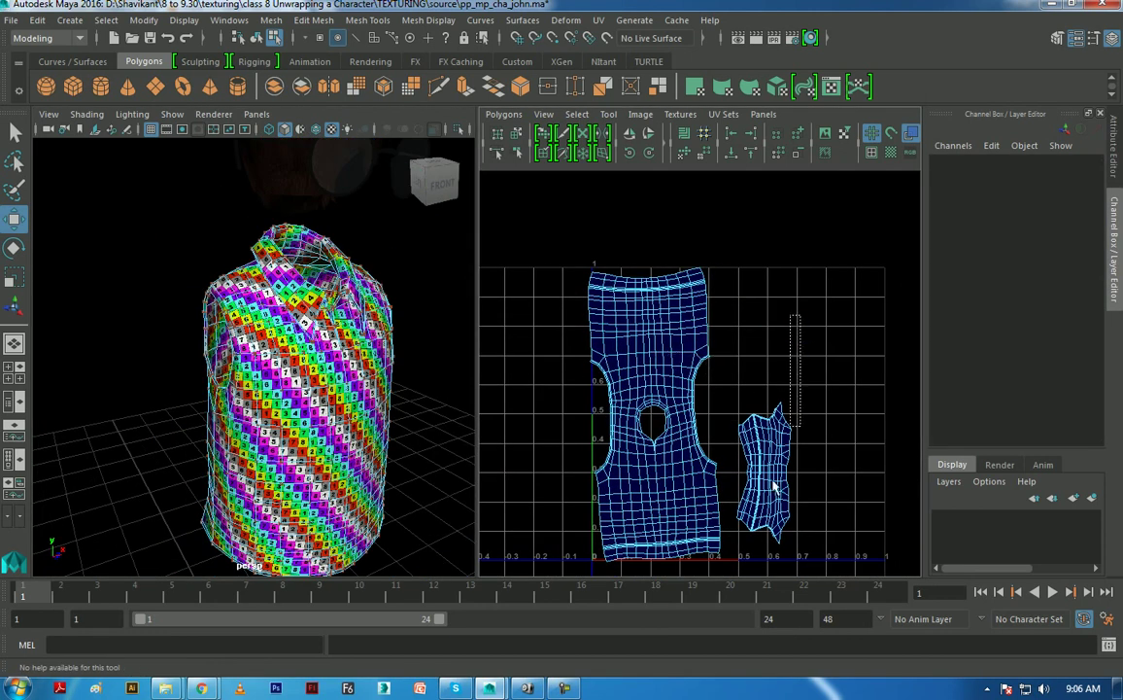
left_click_drag(774, 488, 712, 425)
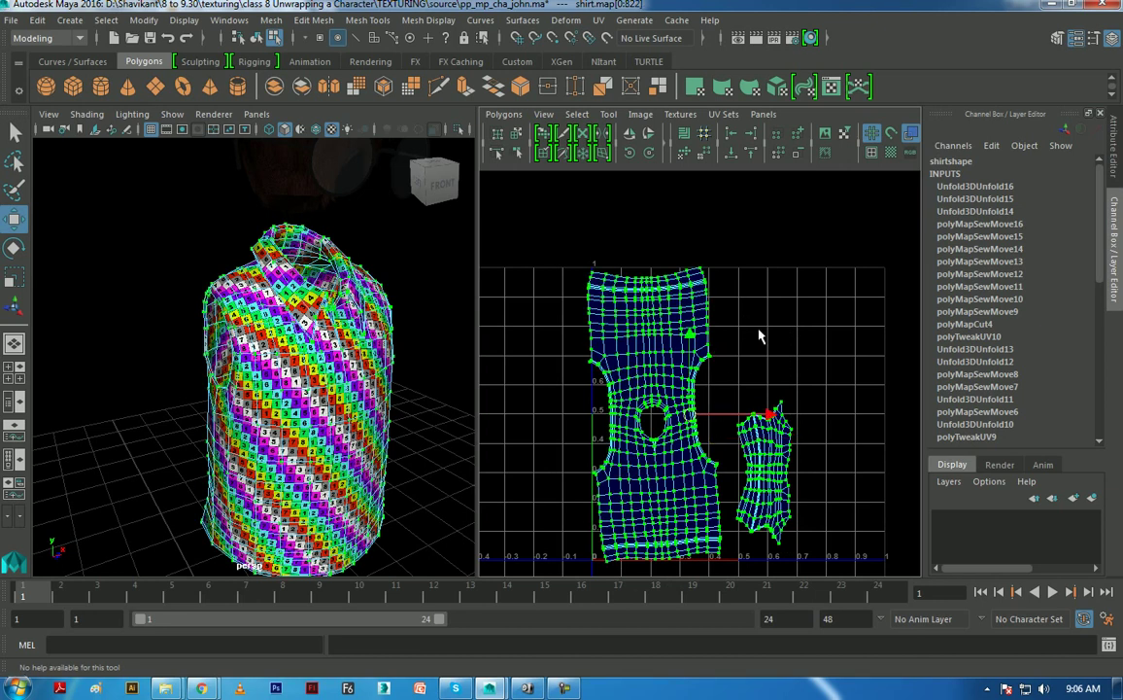
right_click_drag(760, 336, 573, 307, "shift")
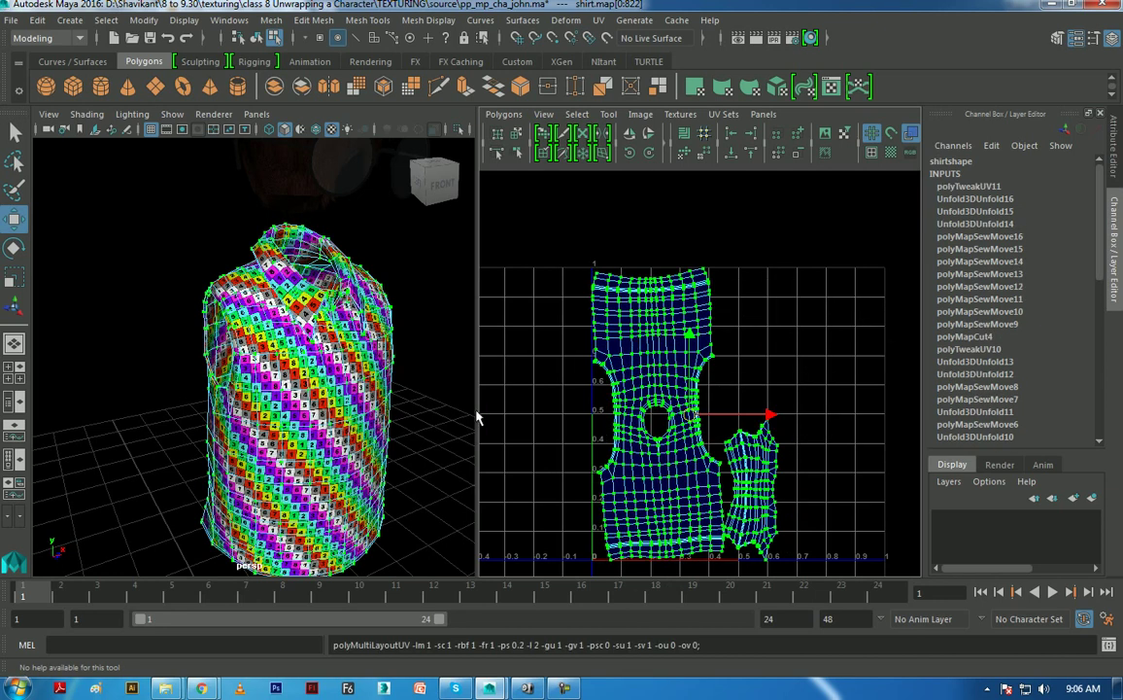
left_click(566, 688)
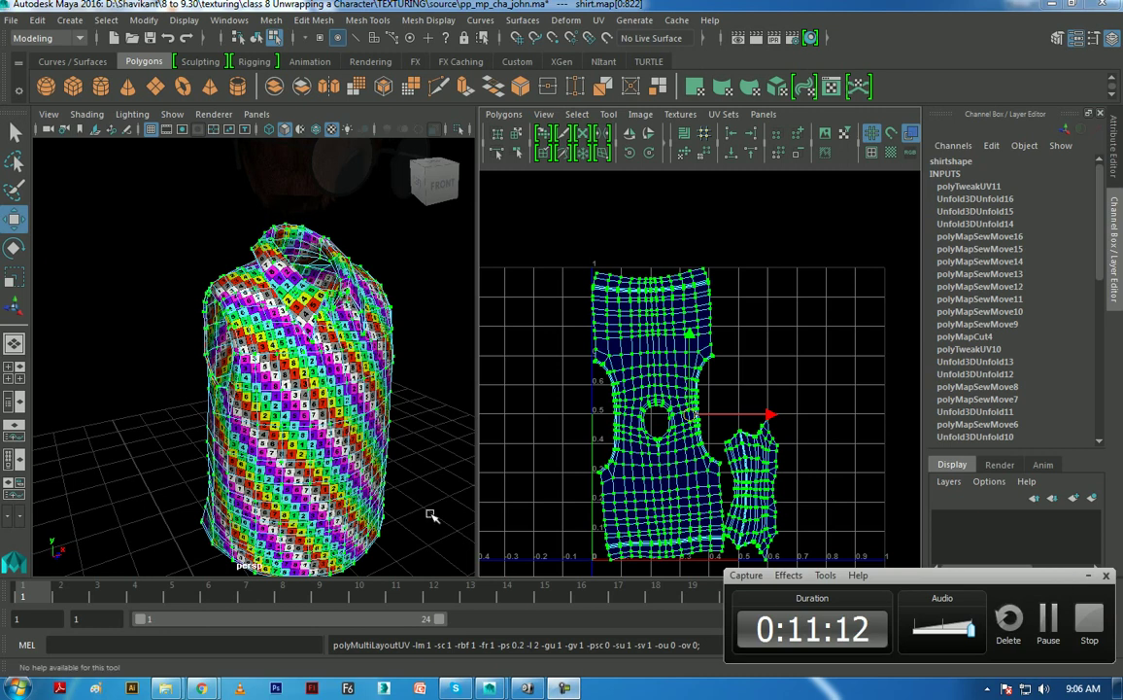
left_click_drag(430, 515, 406, 435, "alt")
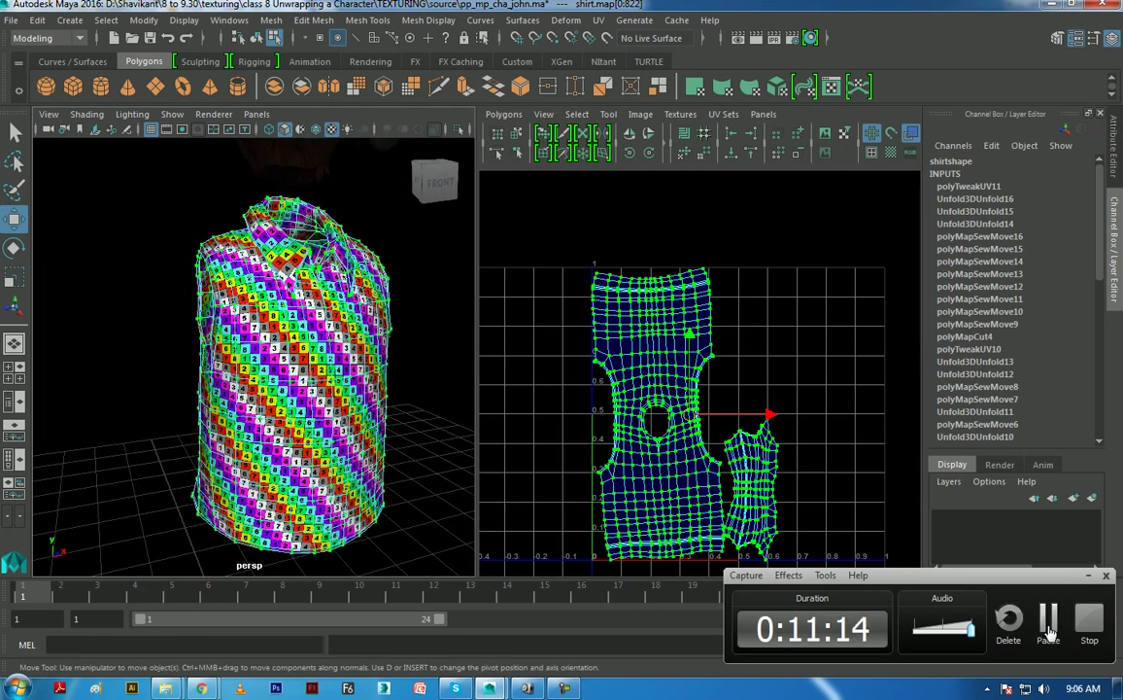